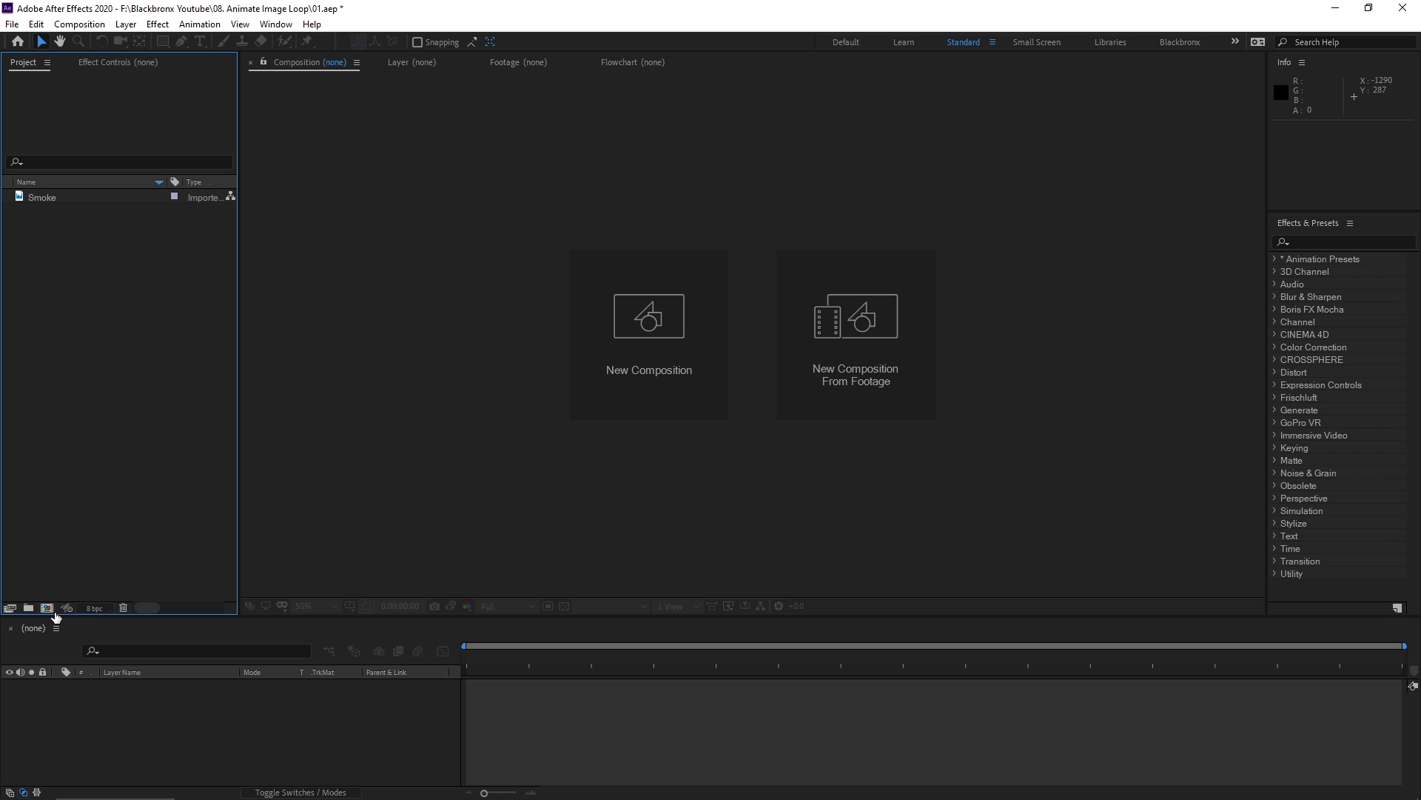
Step: Create a new composition named Master at 1080x1920, 60 fps, 4 seconds long
click(48, 608)
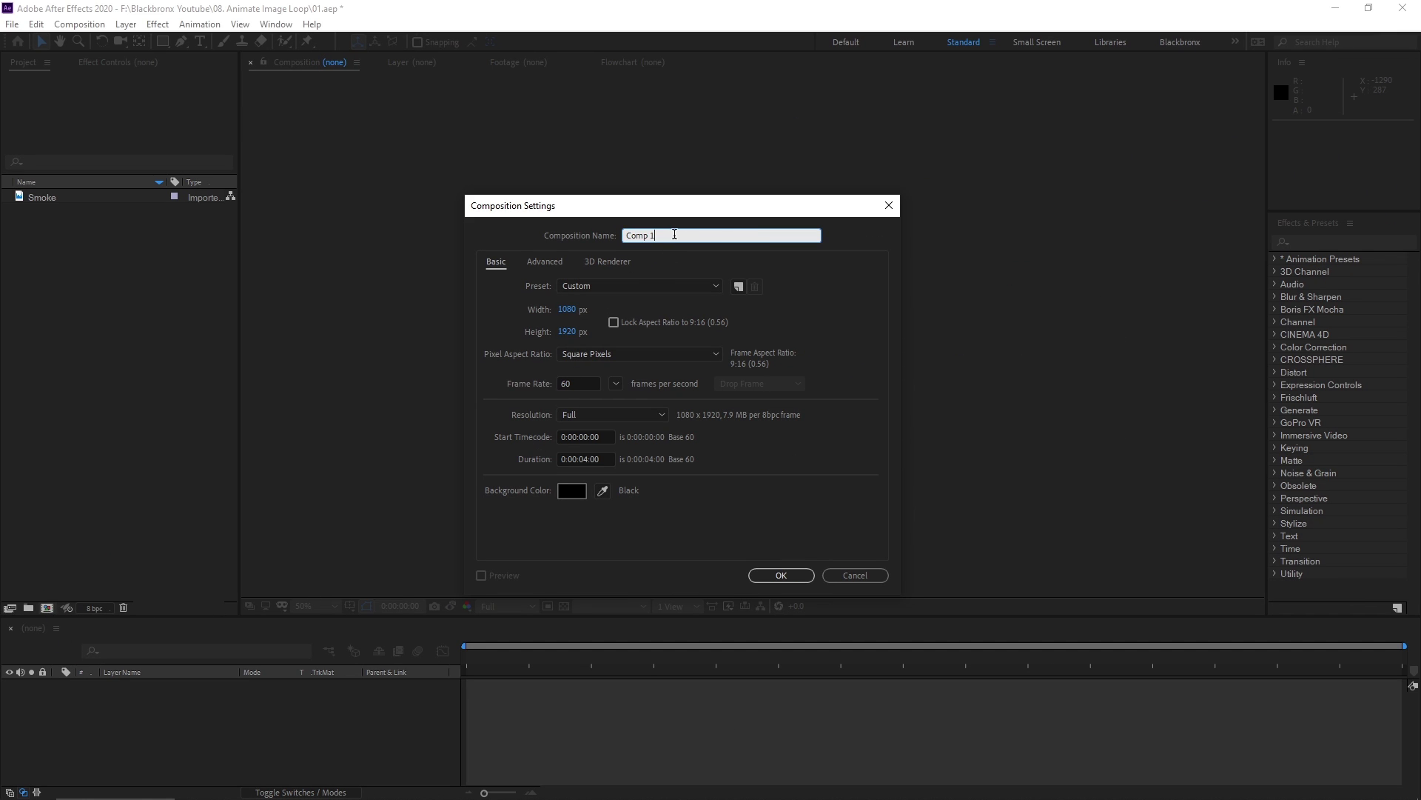
click(602, 247)
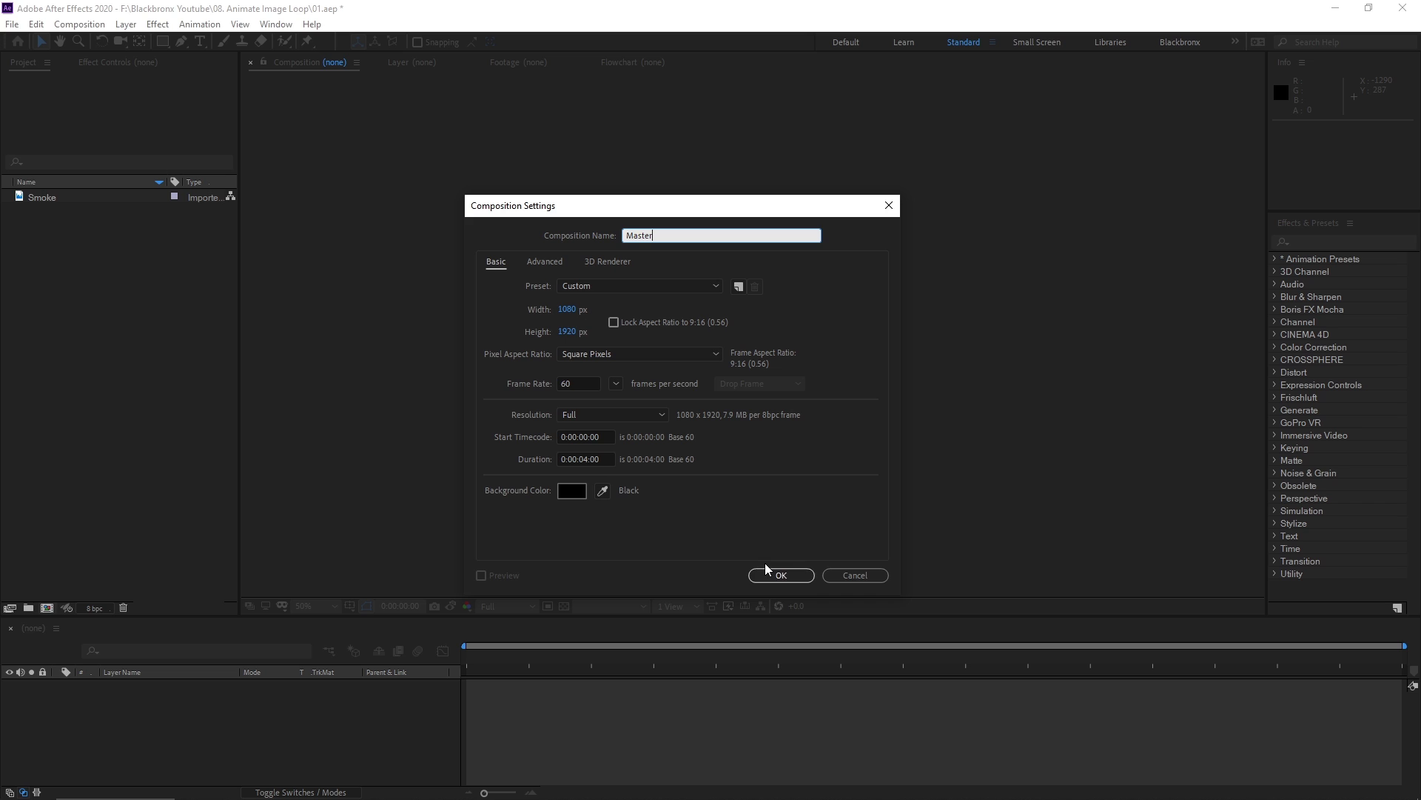
click(770, 573)
Step: Add the Smoke photo to the Master timeline and set the viewer zoom to Fit
click(183, 333)
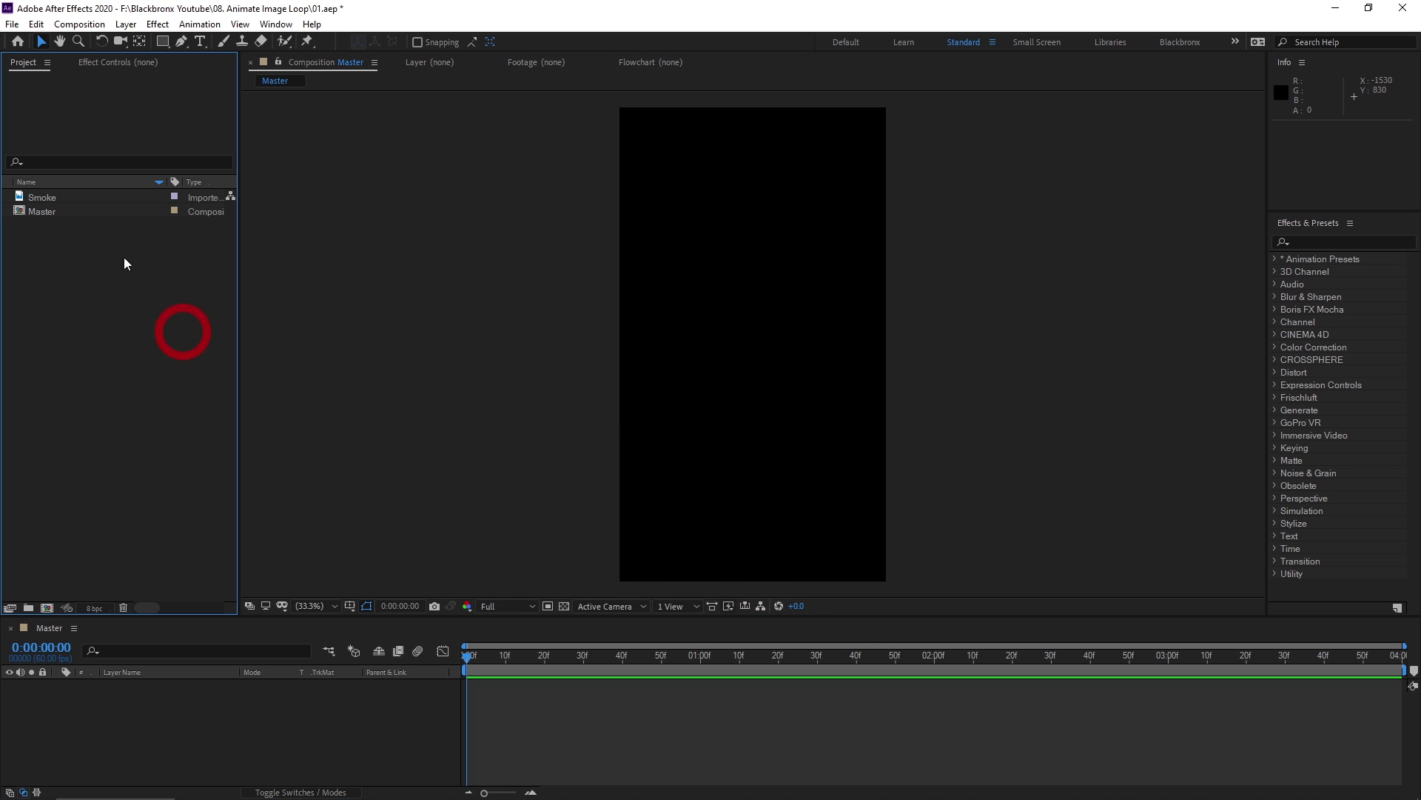
drag(49, 200, 133, 734)
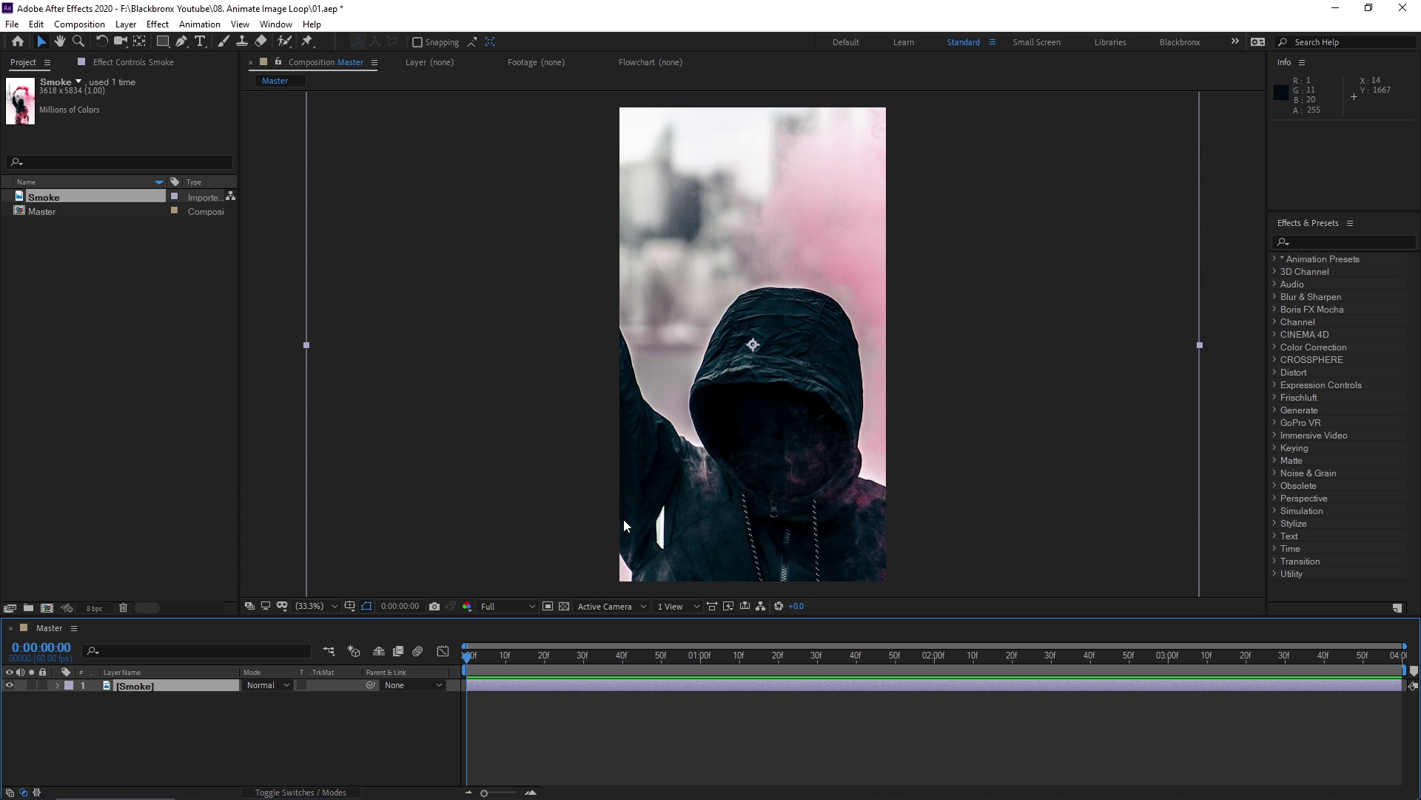
scroll(624, 525, down, 4)
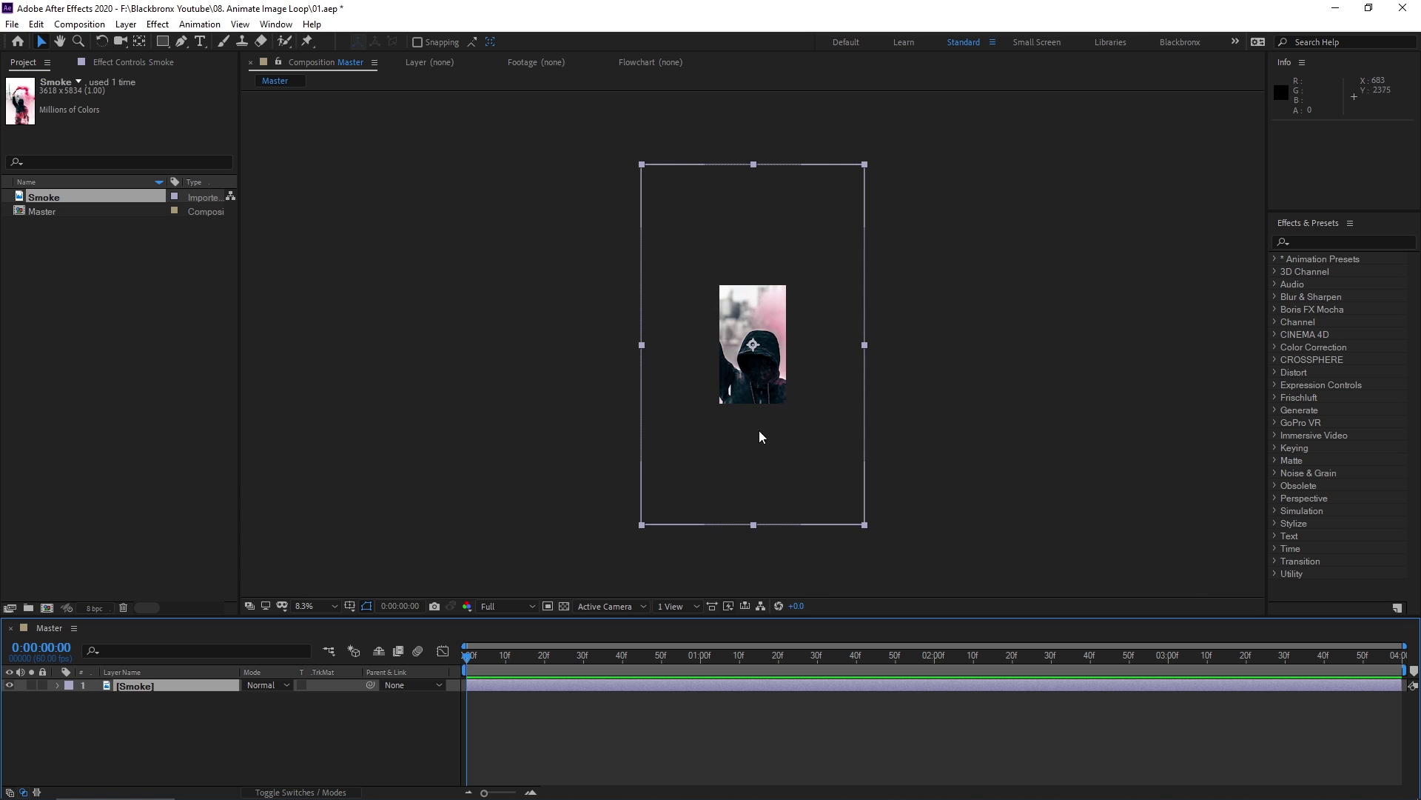
click(300, 605)
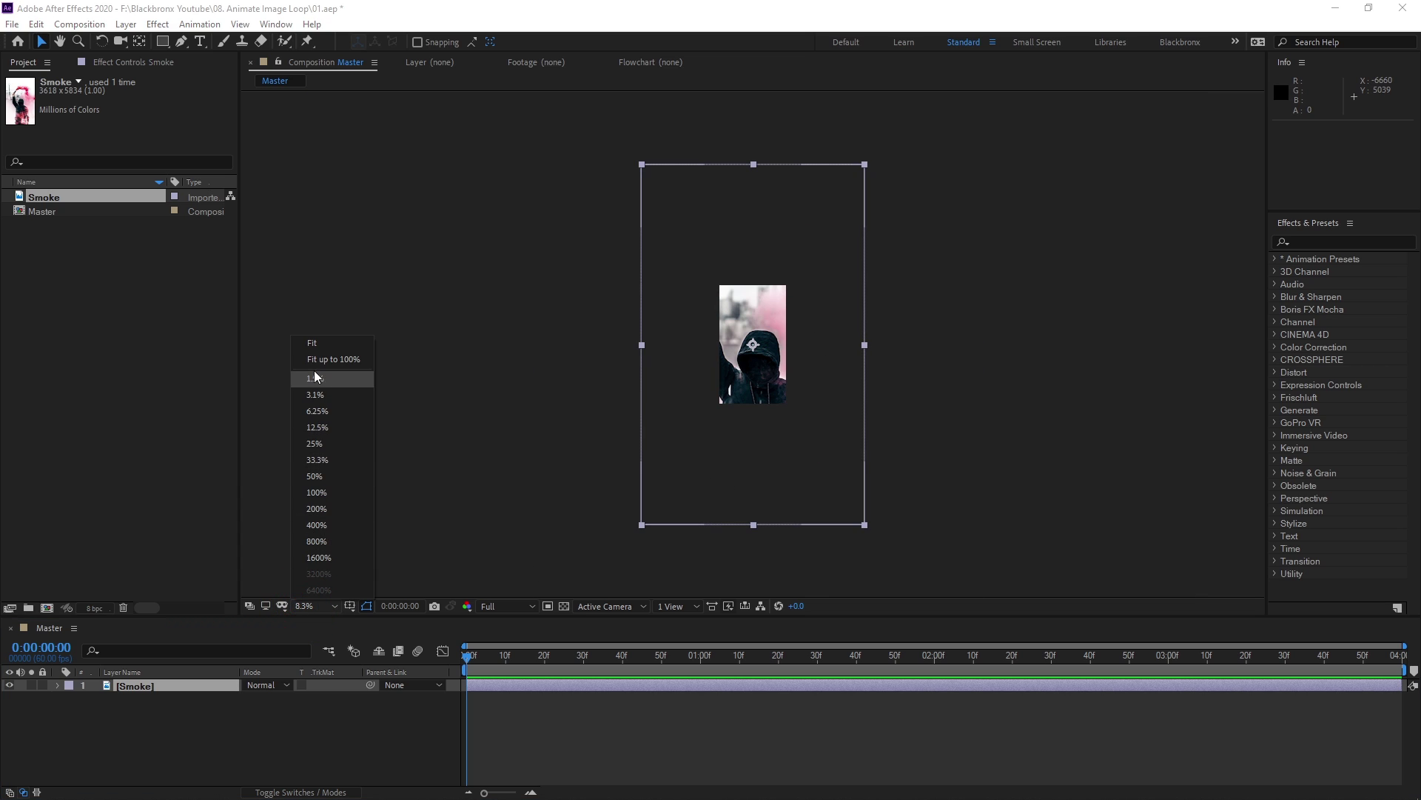
click(320, 348)
Step: Scale the Smoke layer with Transform > Fit to Comp Height, keeping it selected
right_click(822, 354)
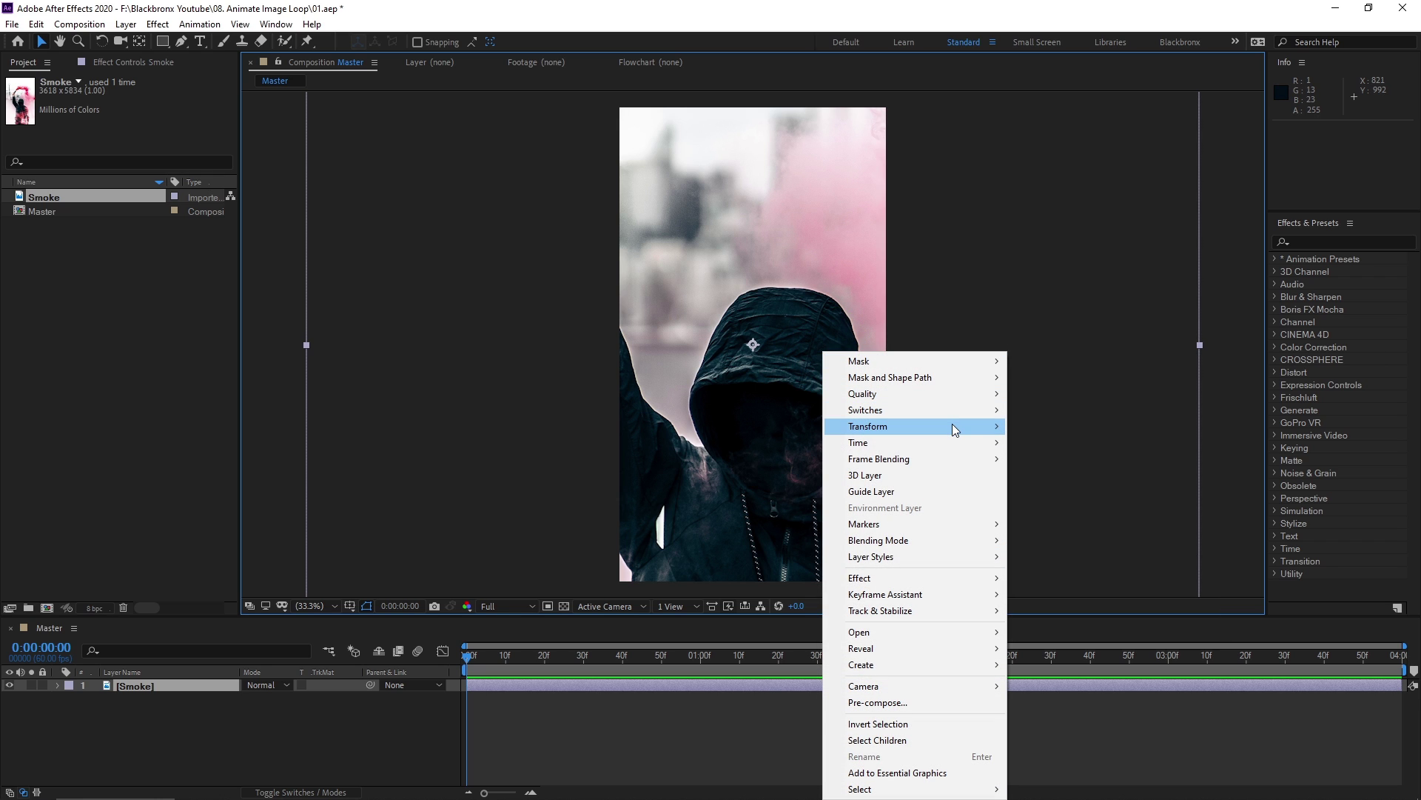
mouse_move(970, 429)
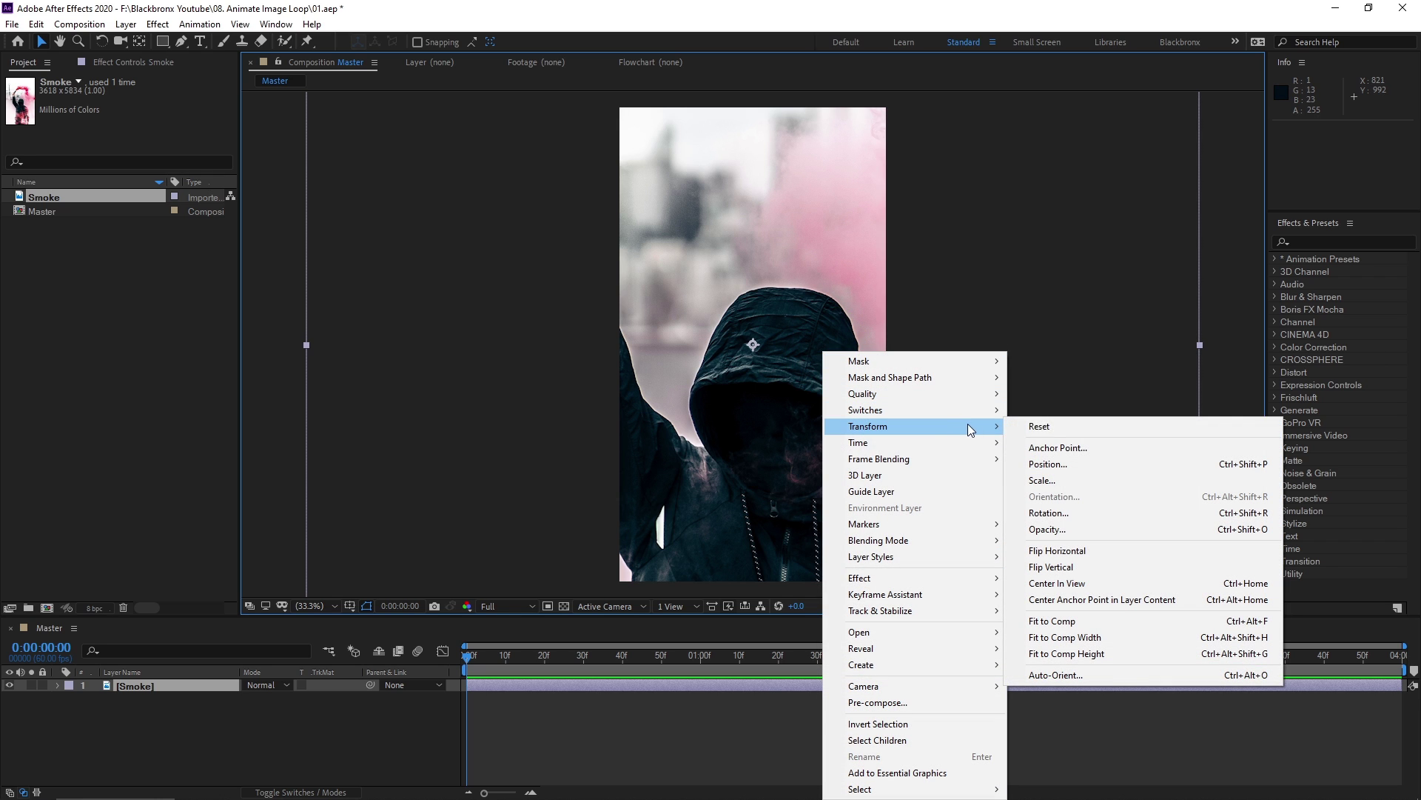
click(1127, 654)
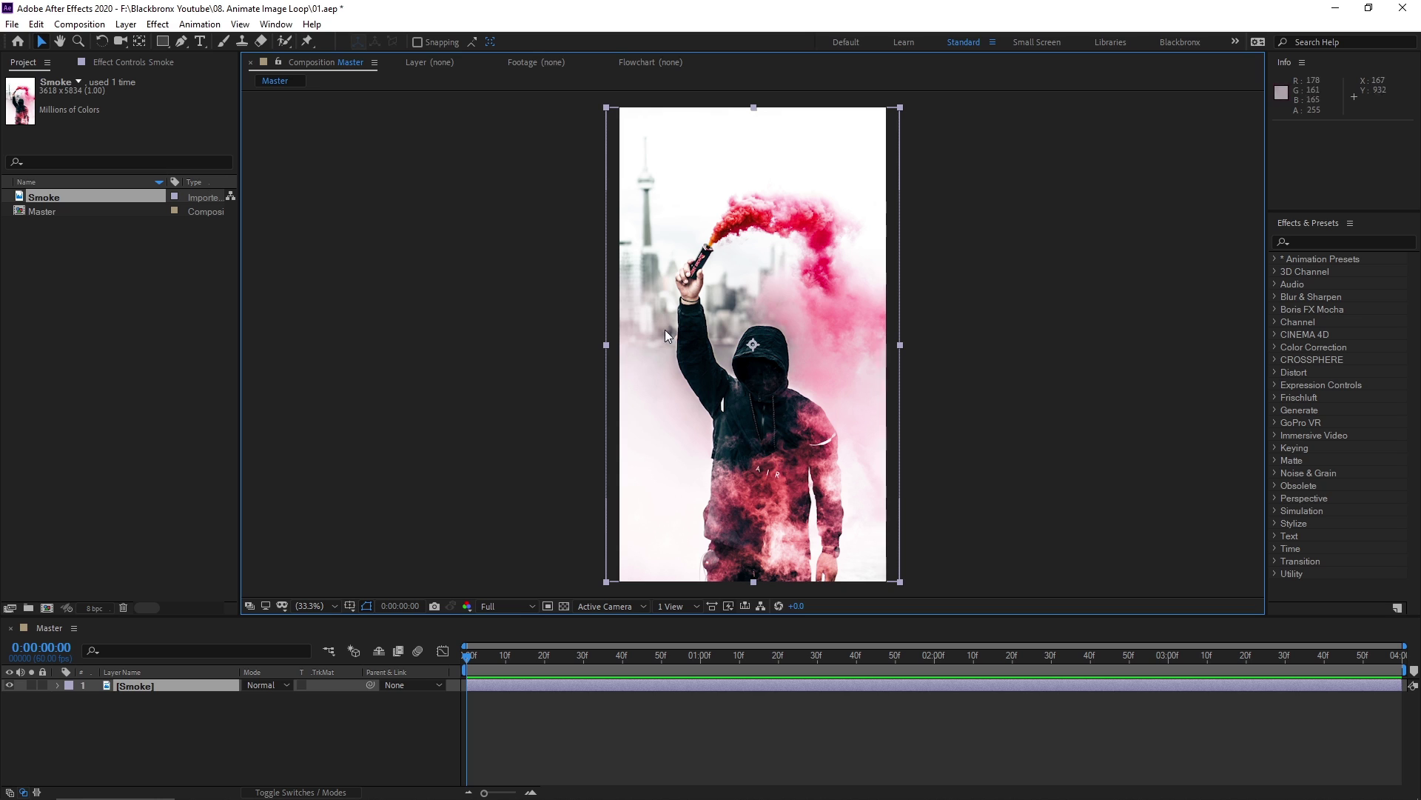
click(128, 745)
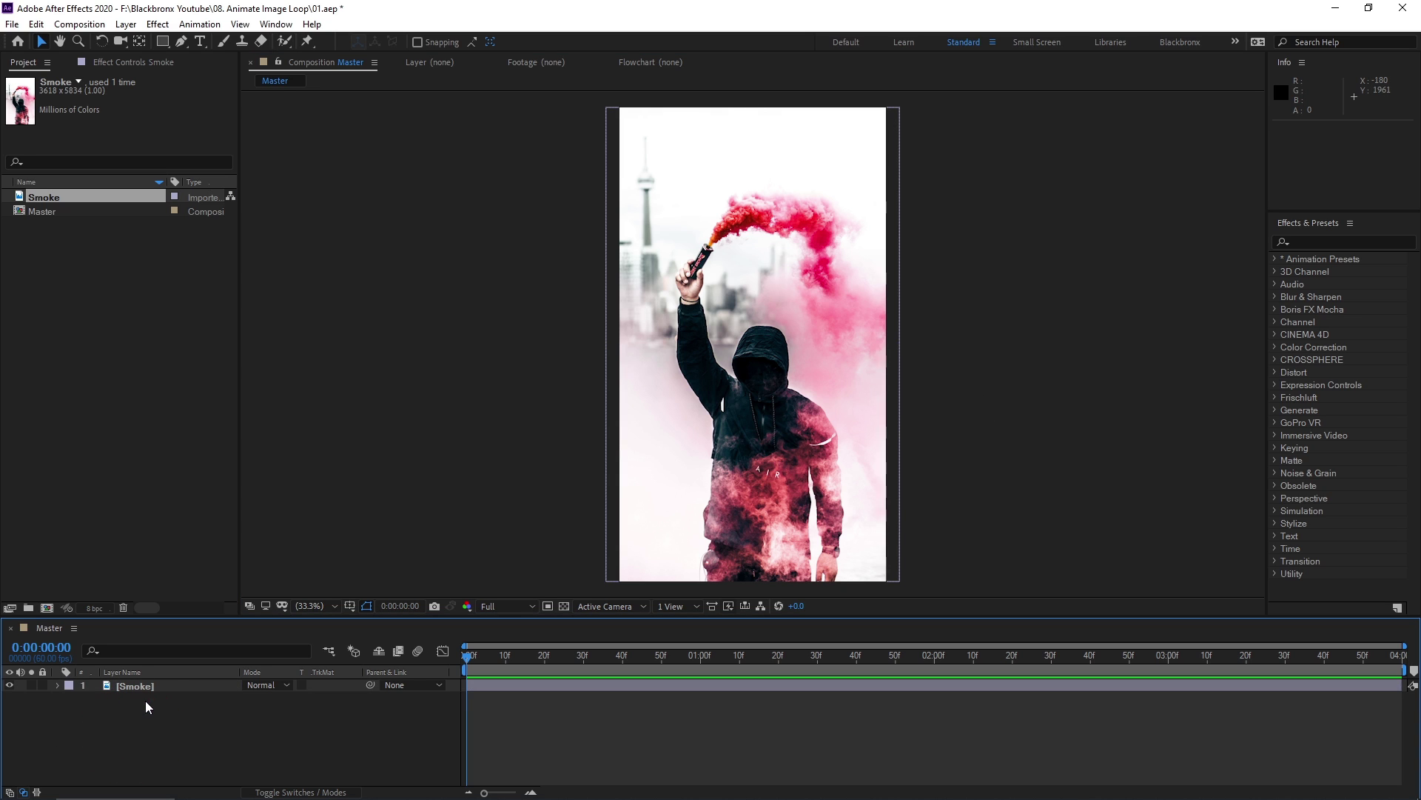
click(135, 687)
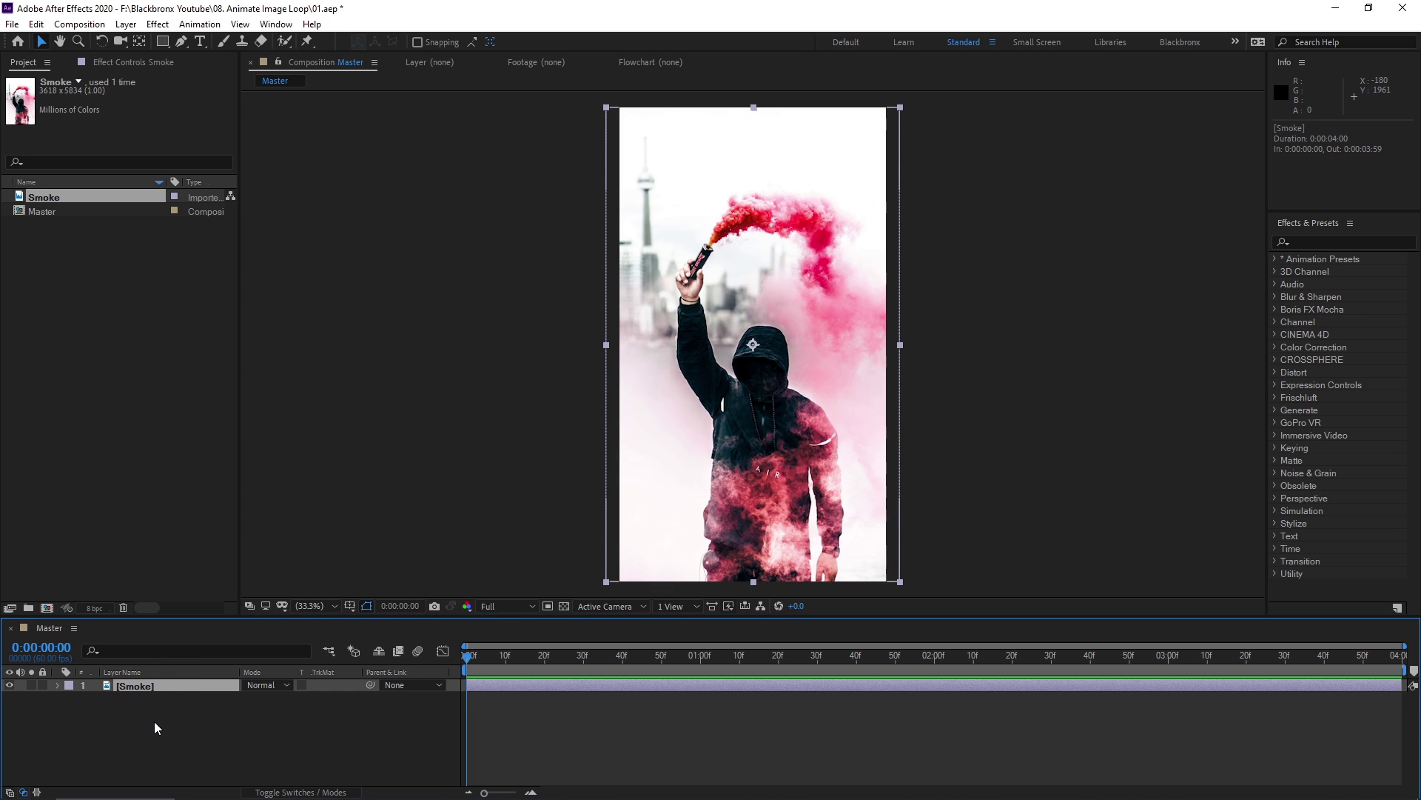
Step: Pre-compose the Smoke layer with Ctrl+Shift+C into a composition named base 01
key(ctrl+shift+c)
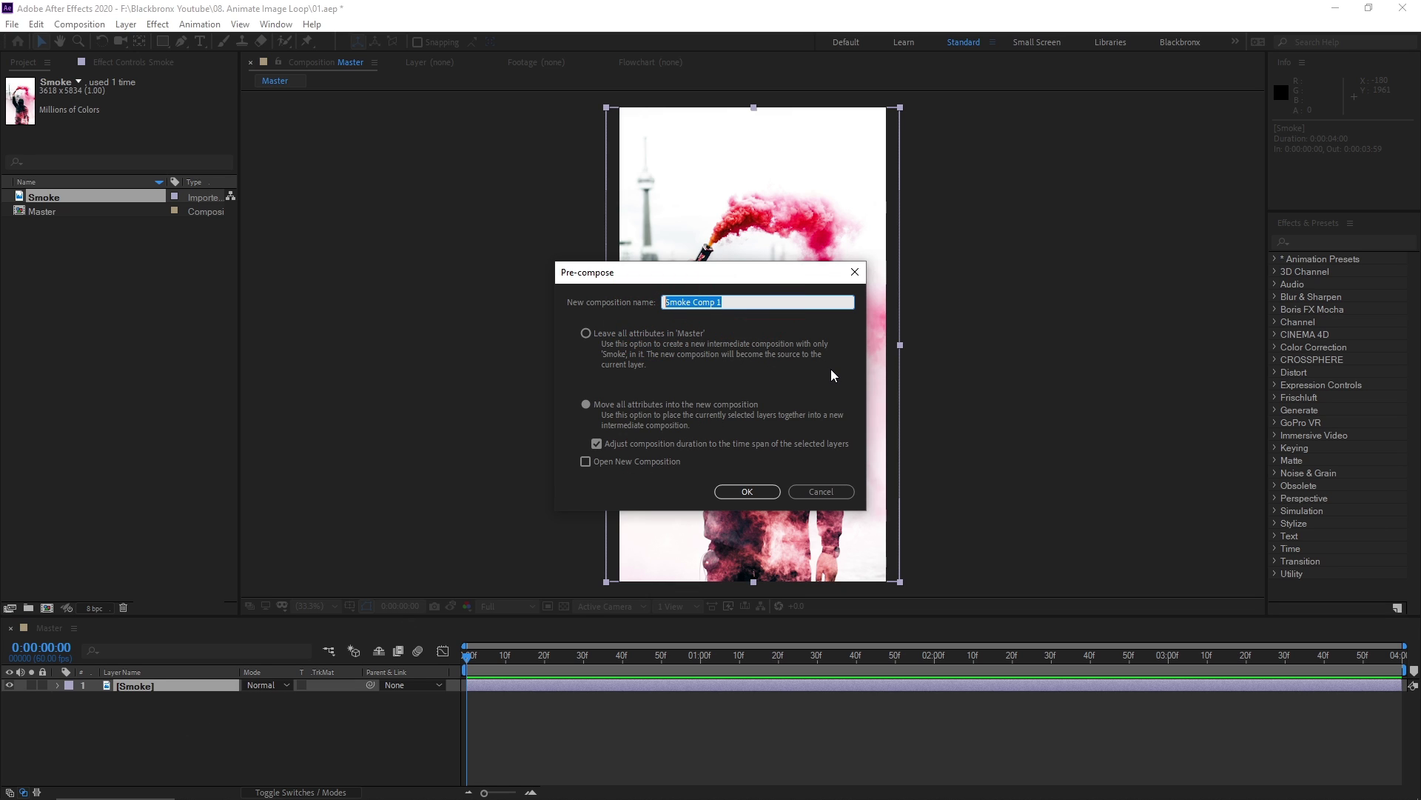
text(base 01)
click(747, 491)
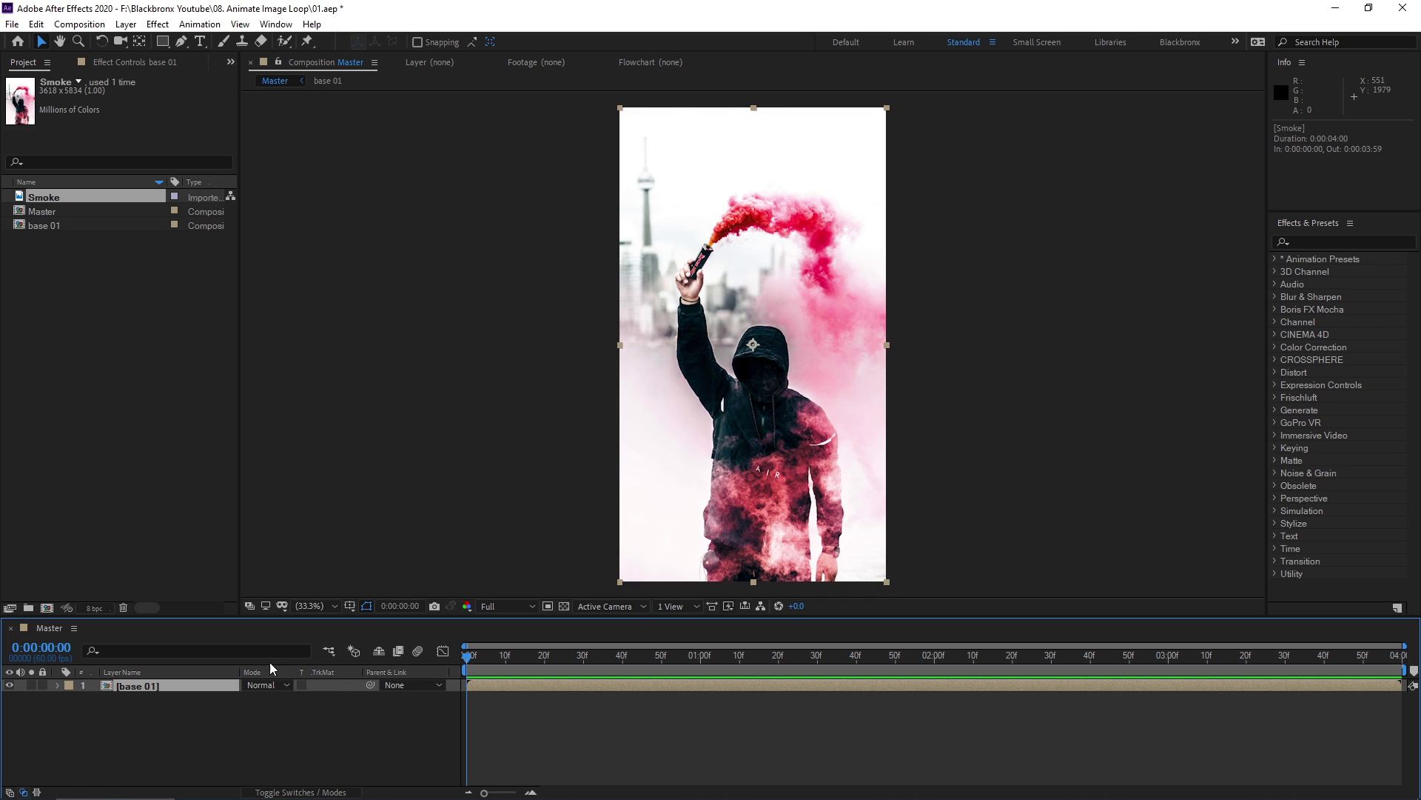
Step: Duplicate base 01, take the Puppet Position Pin tool, and bring the grenade into view
click(151, 730)
click(138, 685)
key(ctrl+d)
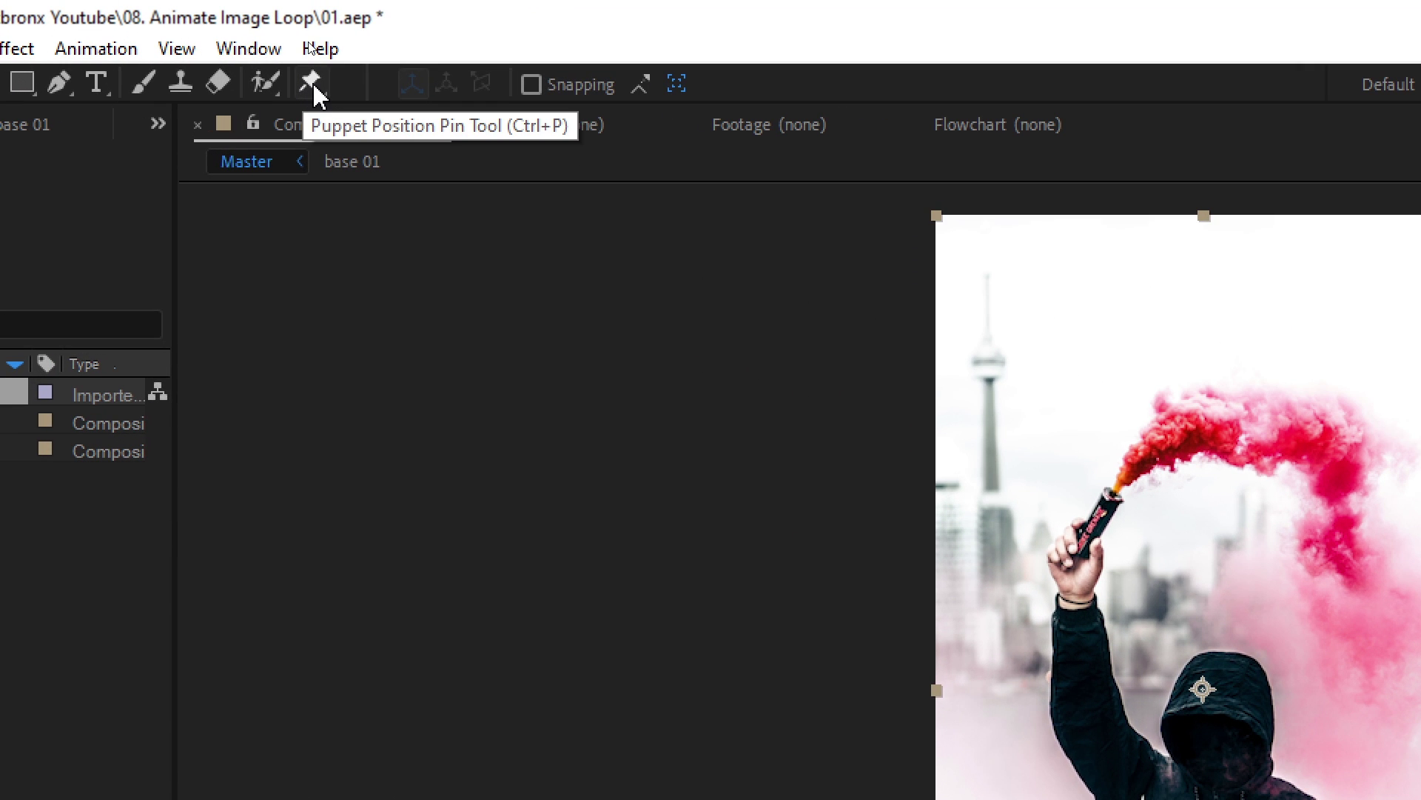
click(312, 82)
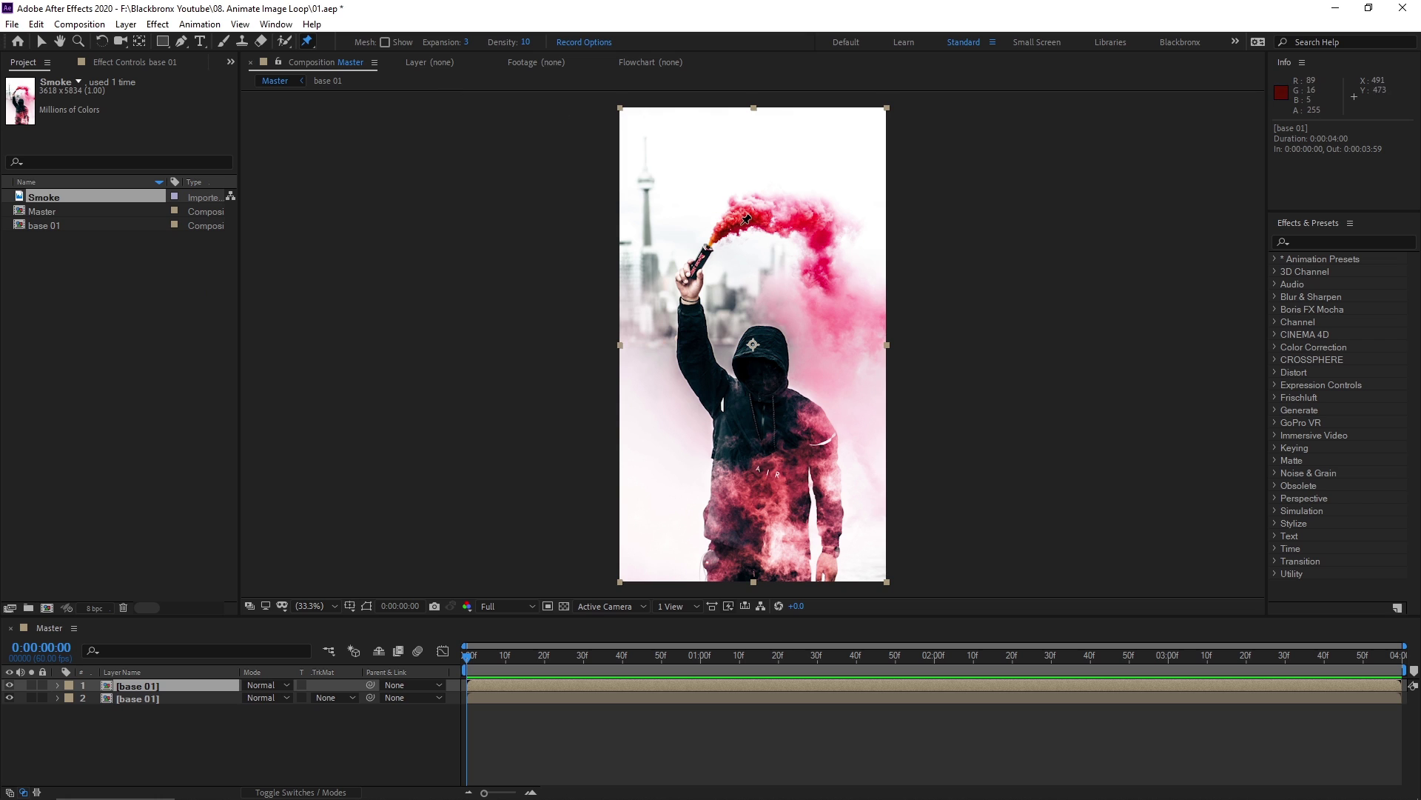
scroll(746, 219, up, 3)
key(space)
drag(698, 241, 533, 651)
Step: Place puppet pins from the grenade tip along the smoke arc's peak and downturn
click(474, 422)
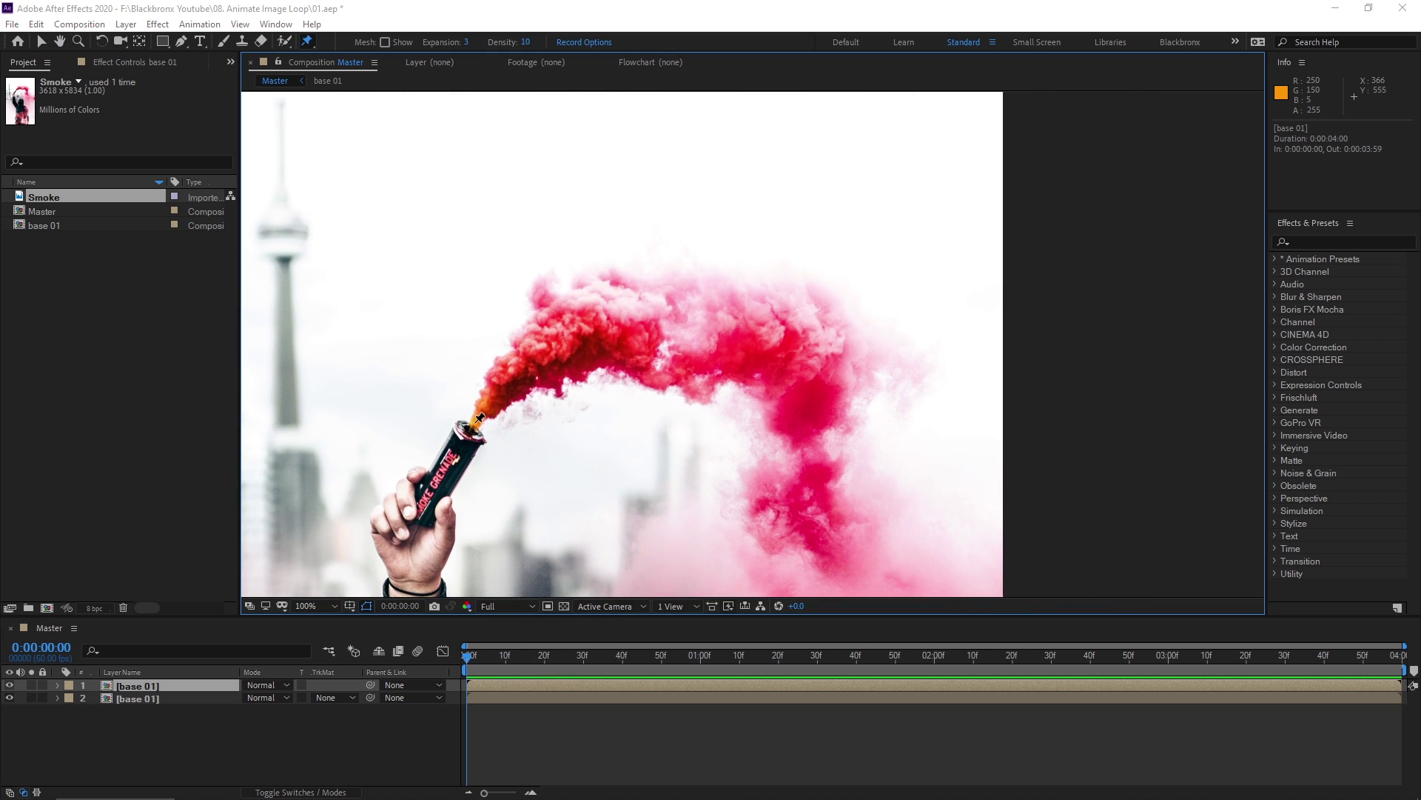
click(511, 379)
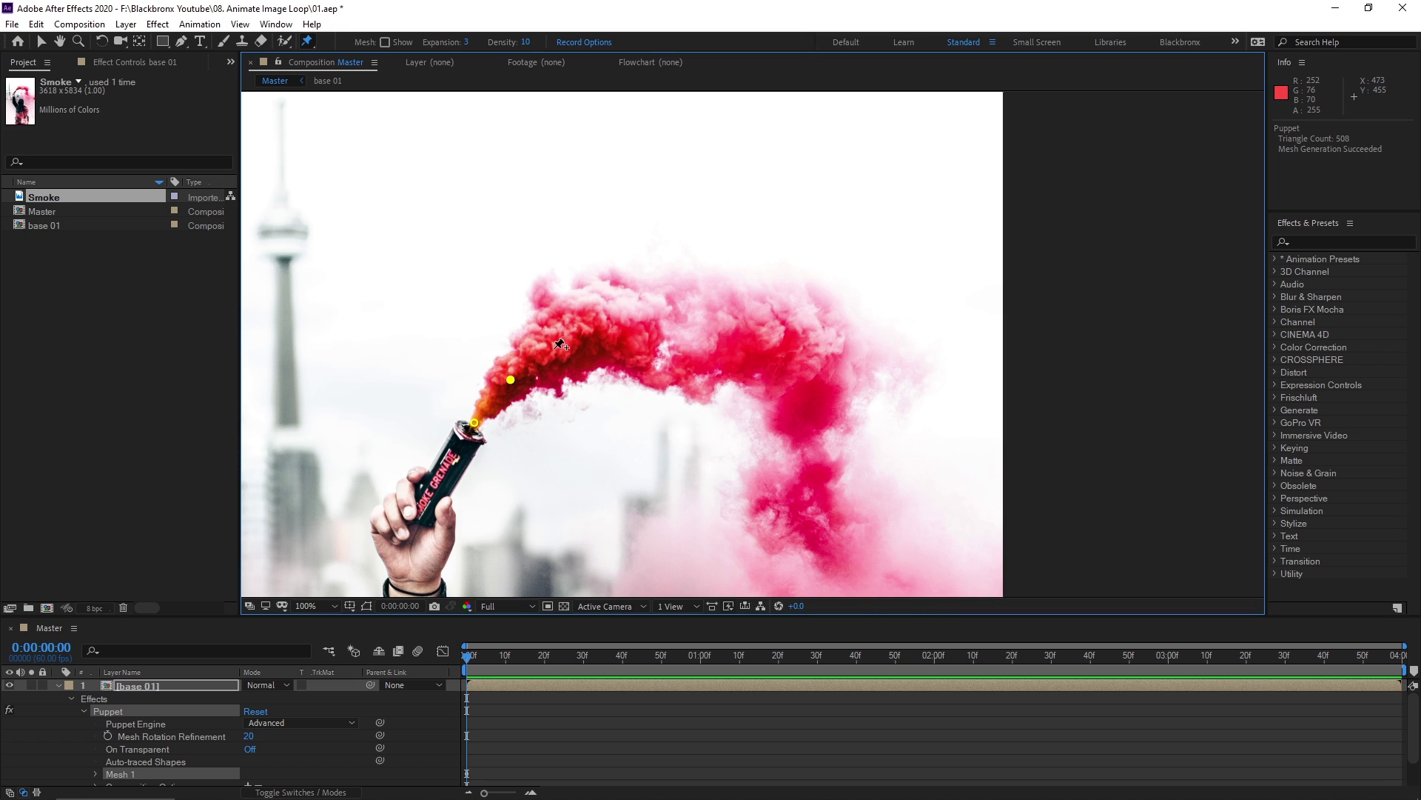
click(554, 348)
click(615, 331)
click(677, 328)
click(742, 334)
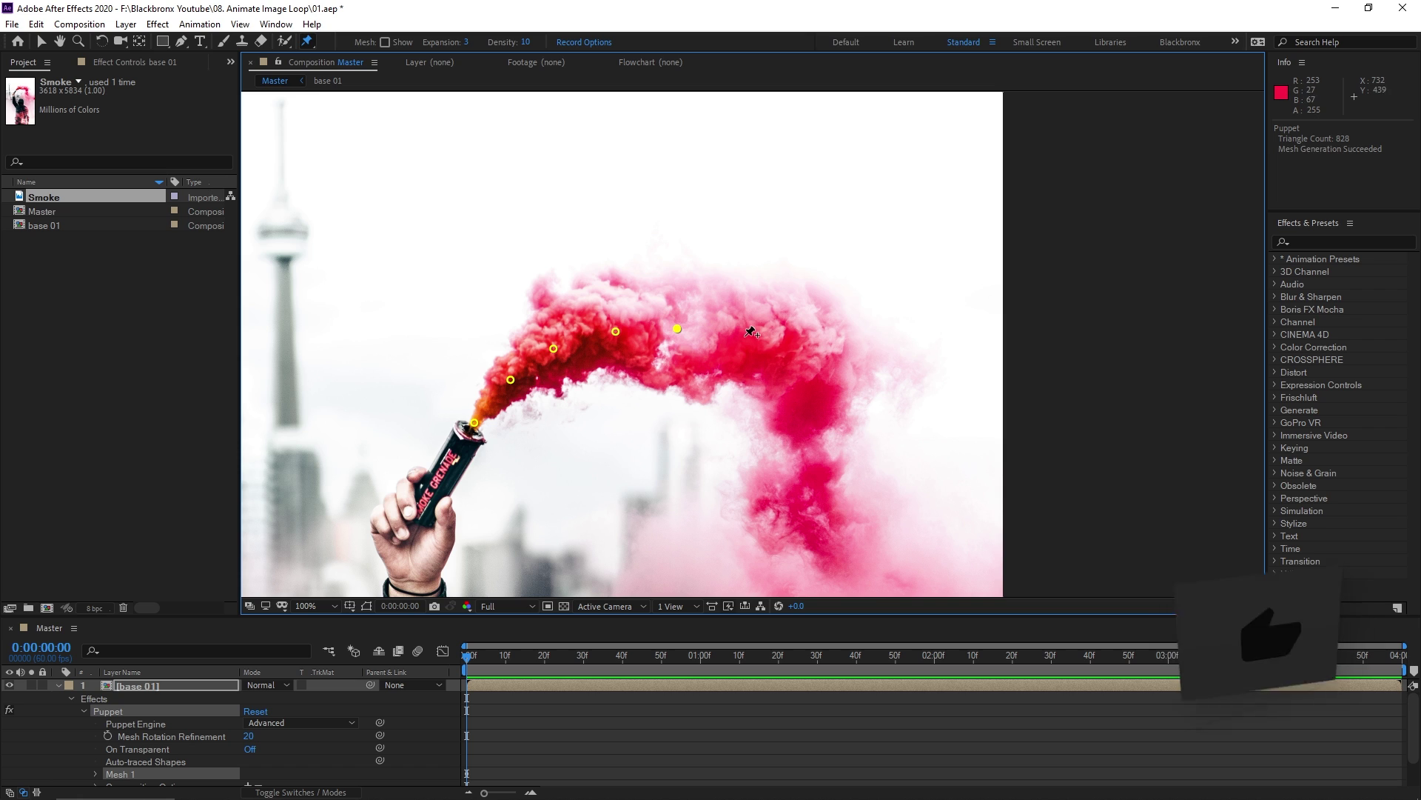
click(787, 364)
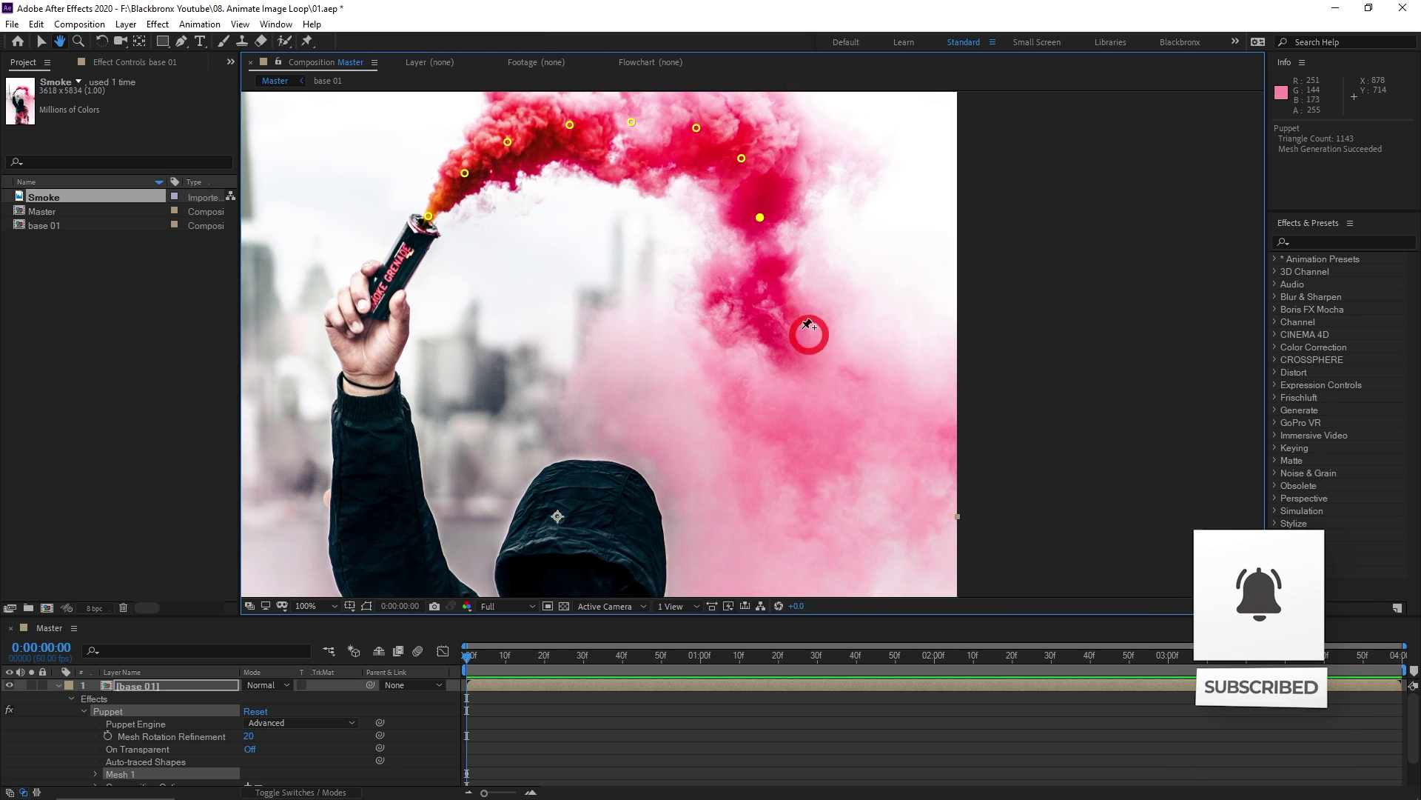
click(761, 278)
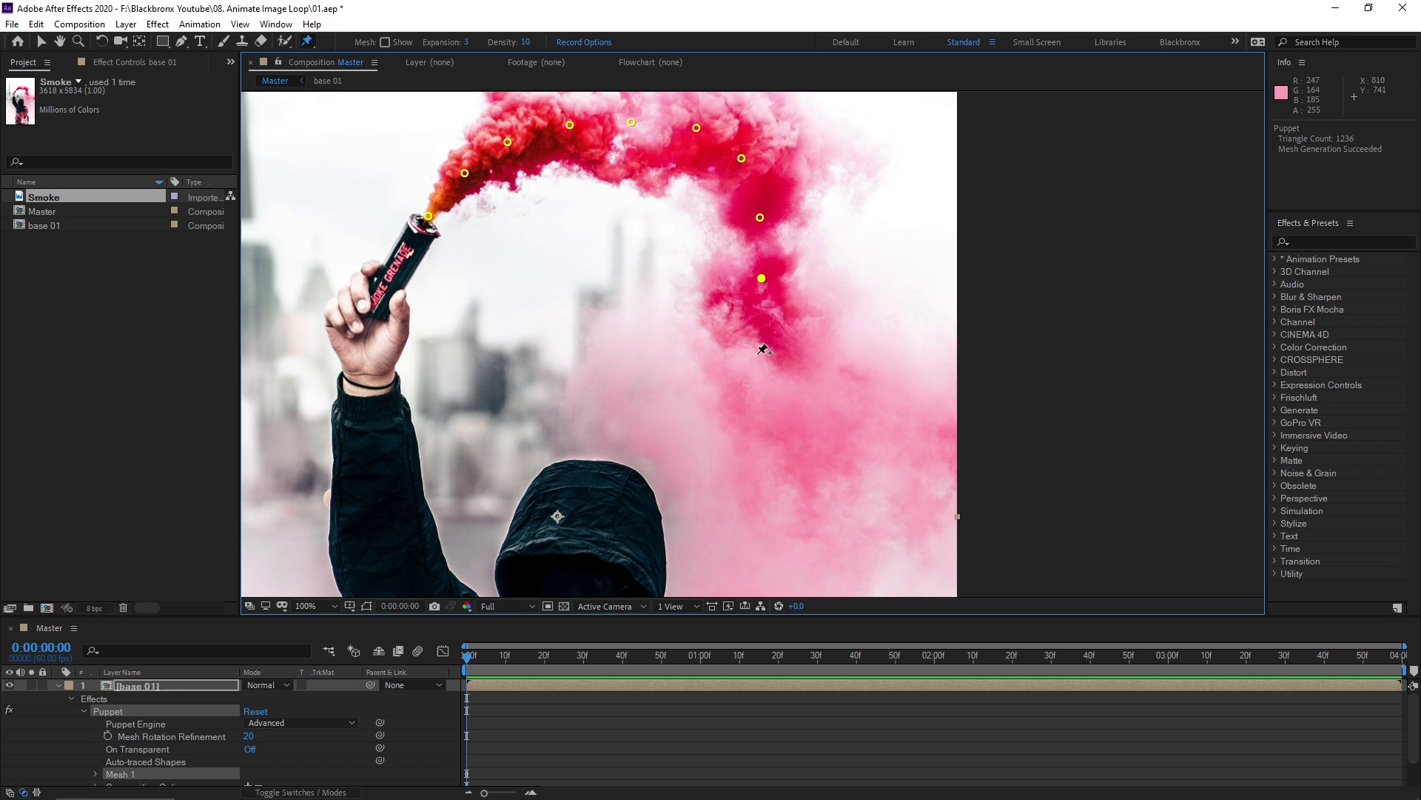
click(757, 353)
Step: Continue pinning down the lower smoke plume to its end, re-placing the final pin
drag(770, 417, 775, 306)
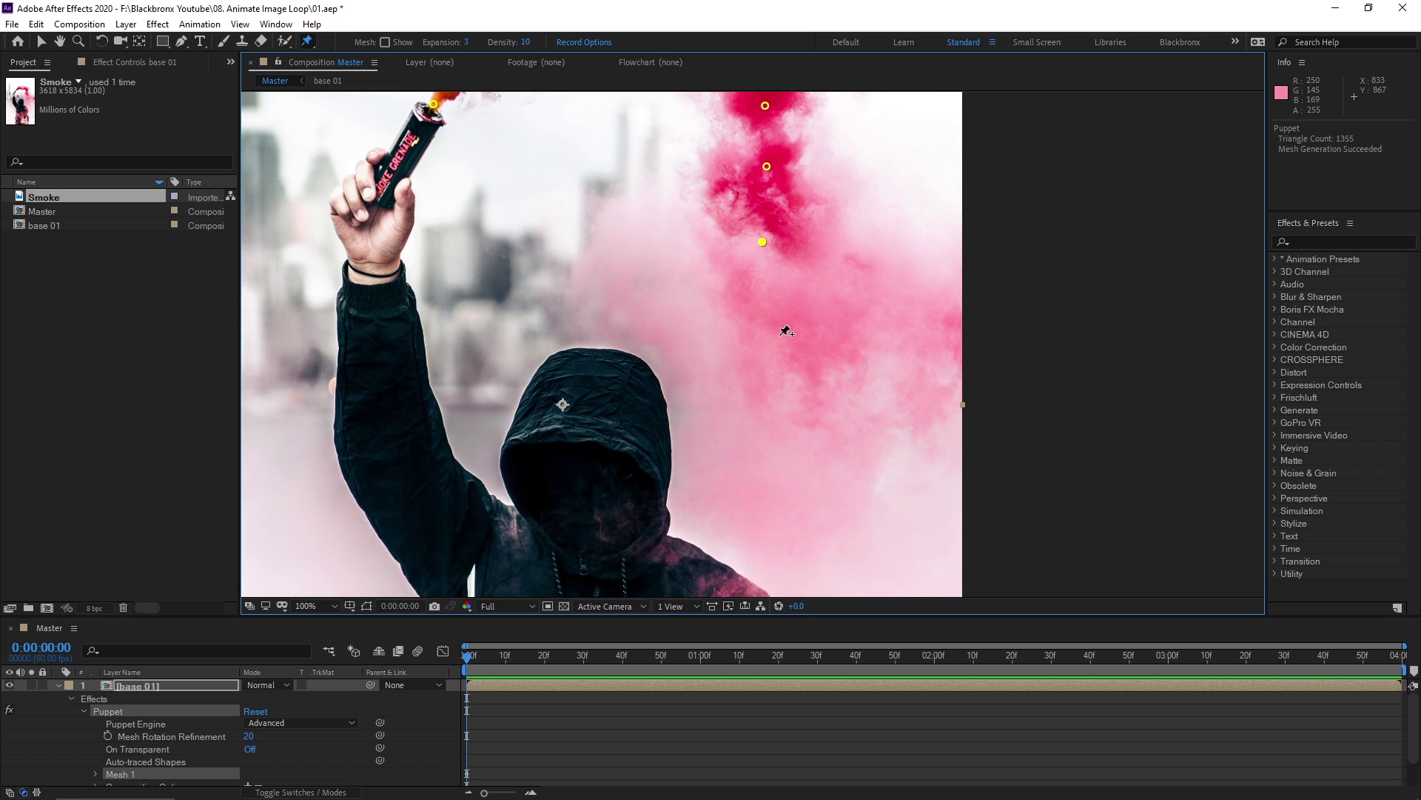
click(776, 311)
click(814, 372)
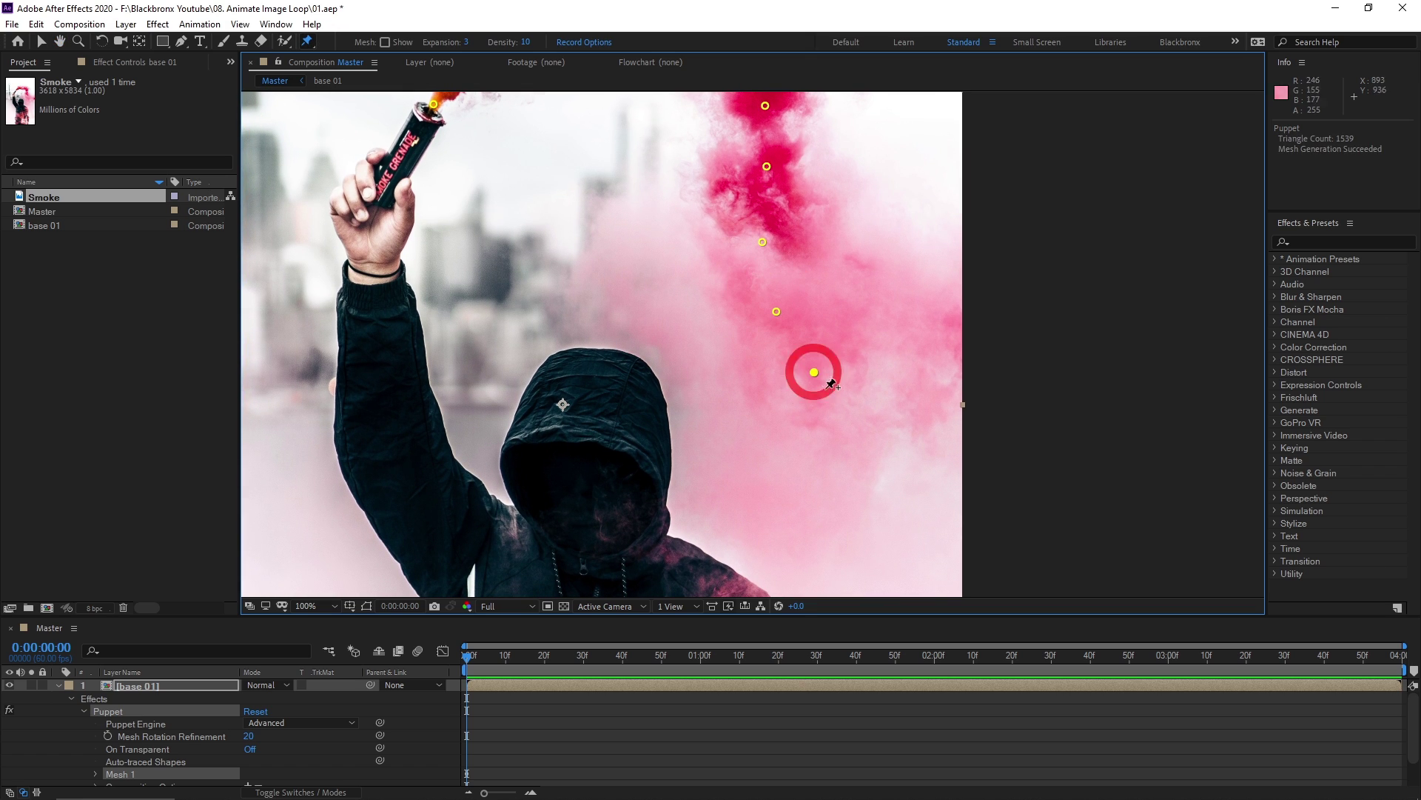
click(864, 427)
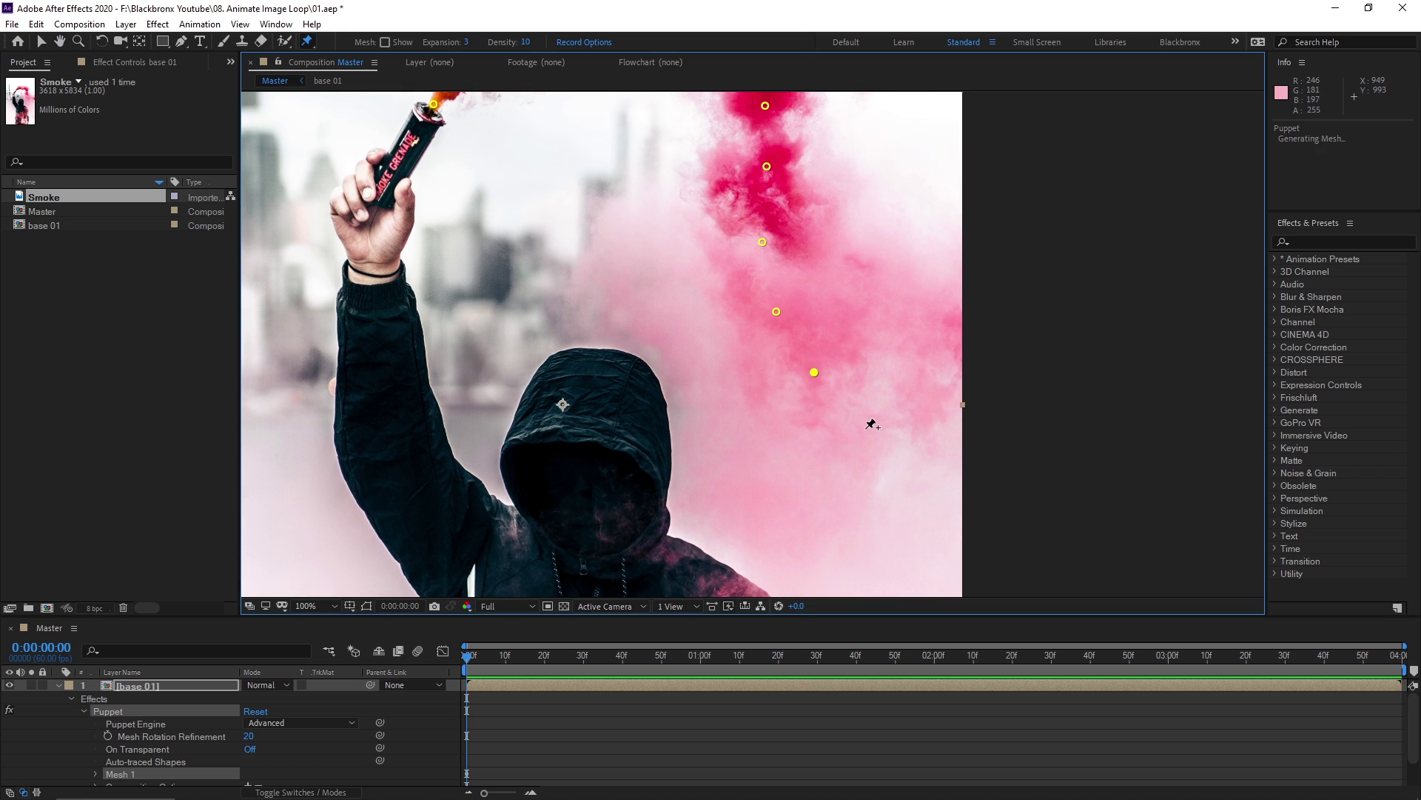
click(935, 463)
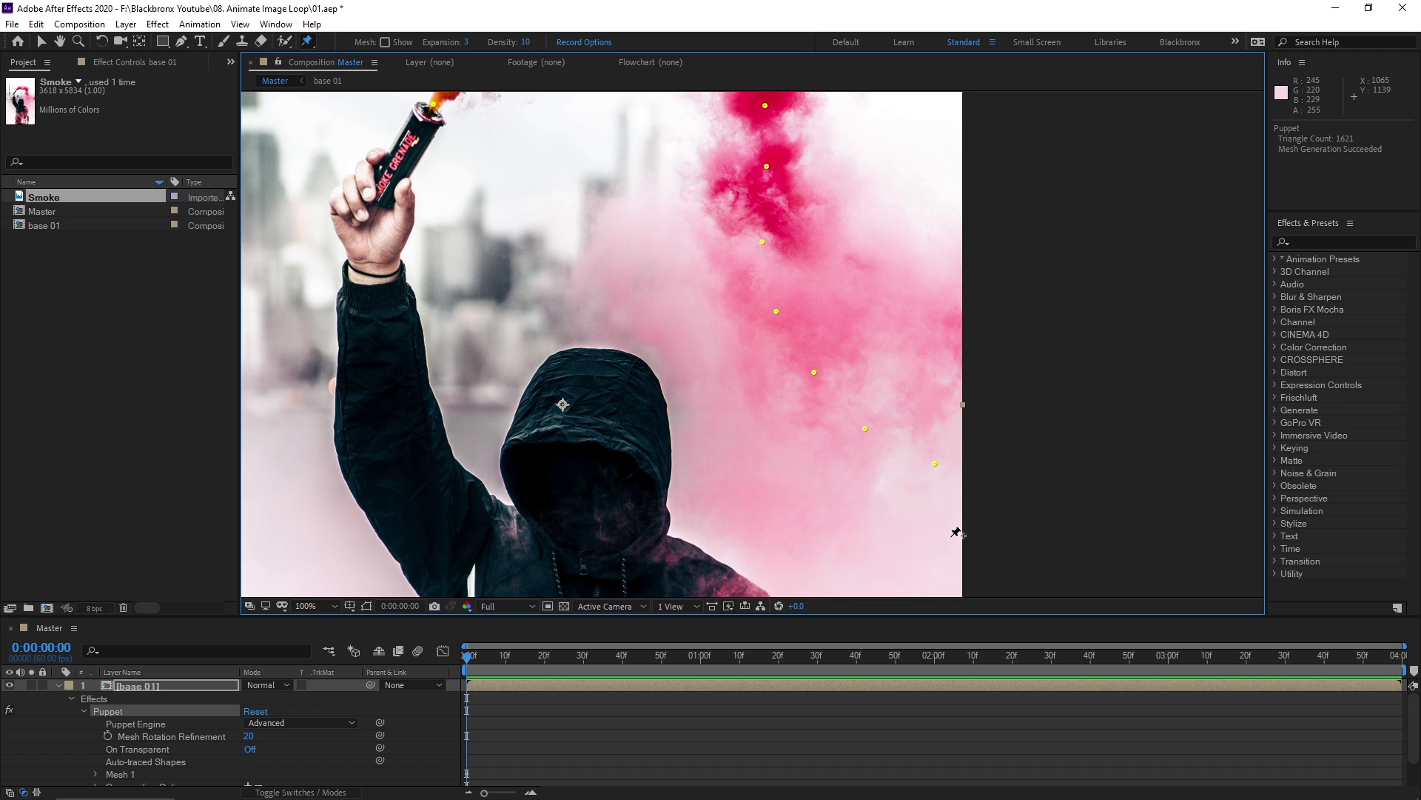
key(ctrl+z)
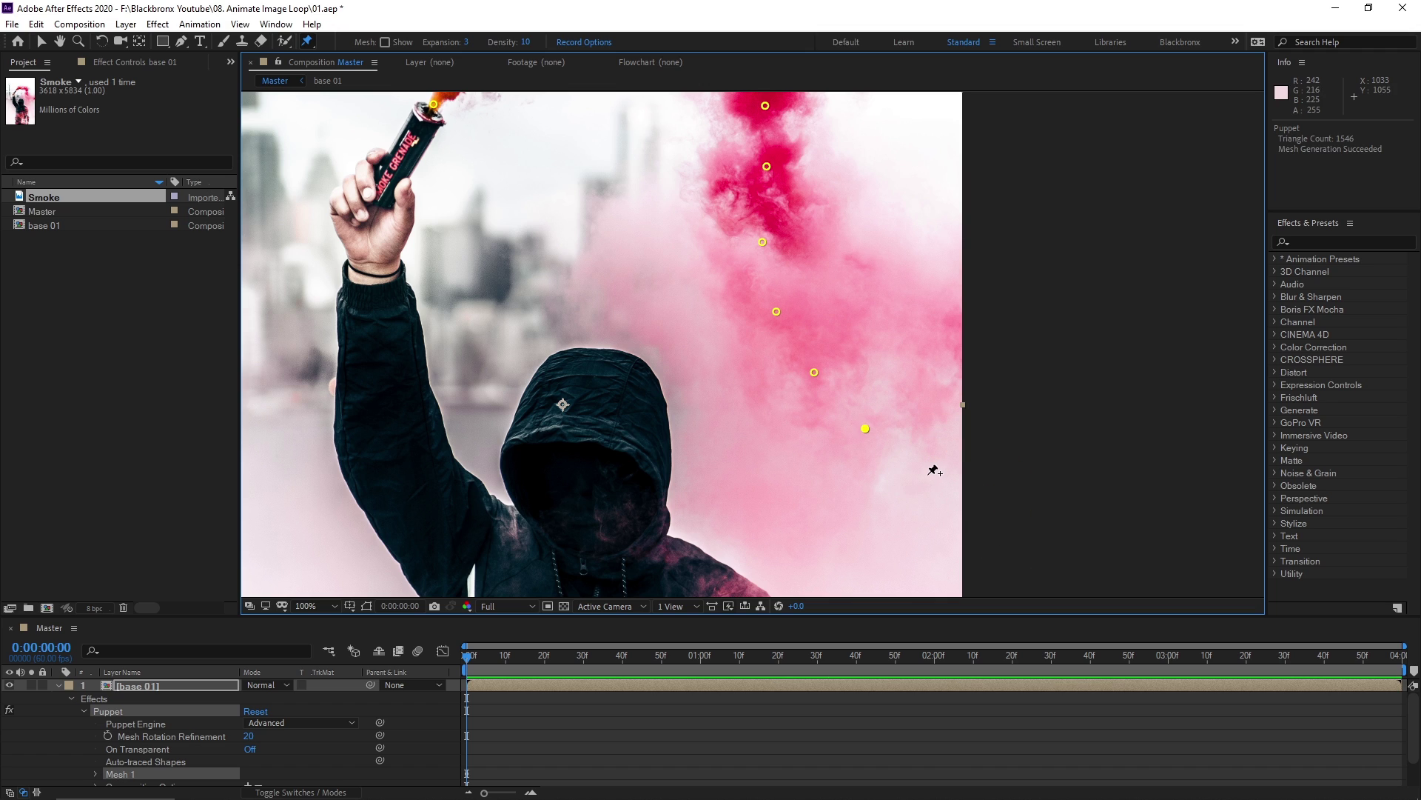
click(927, 469)
click(300, 607)
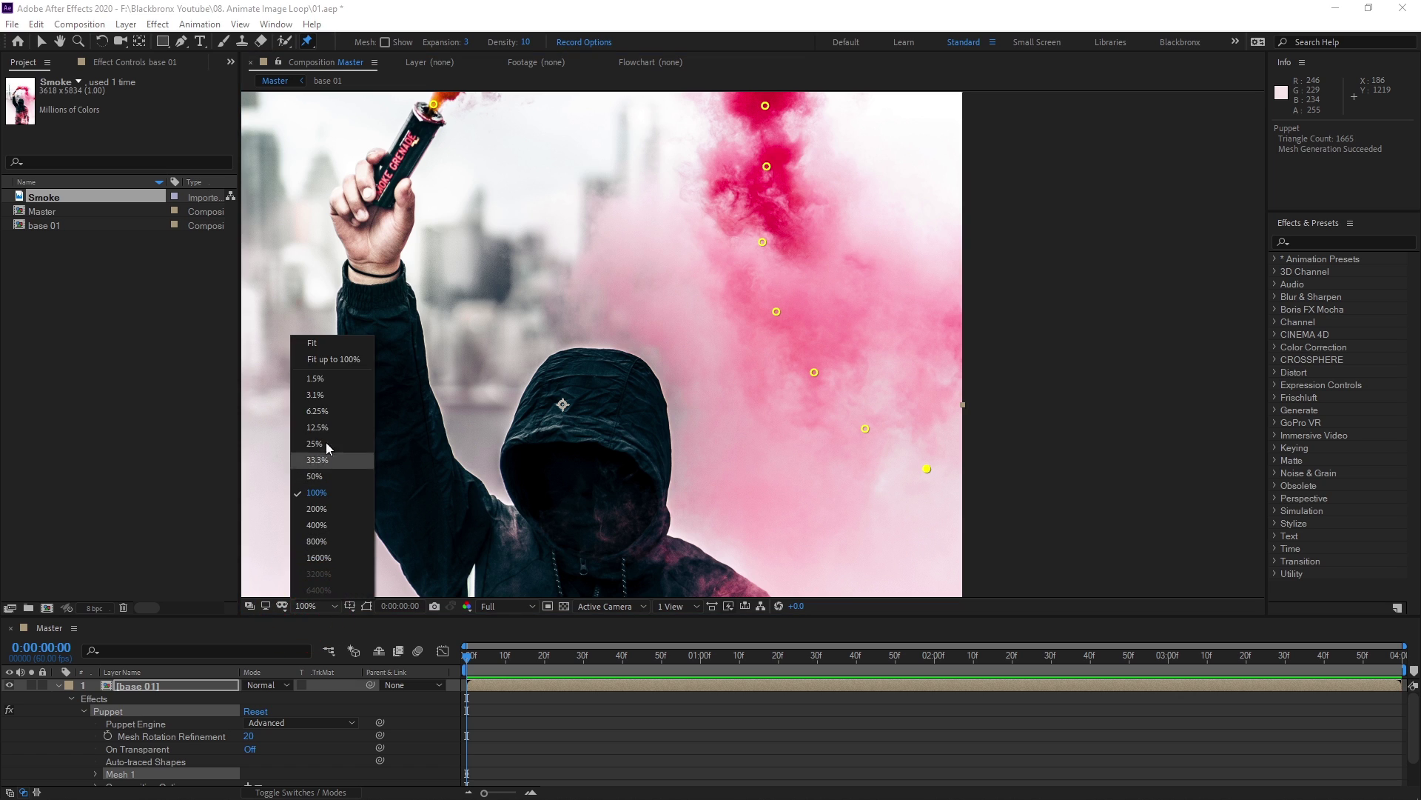
Step: Jump to the final frame 0:00:03:59 and zoom in on the flare's smoke
click(319, 342)
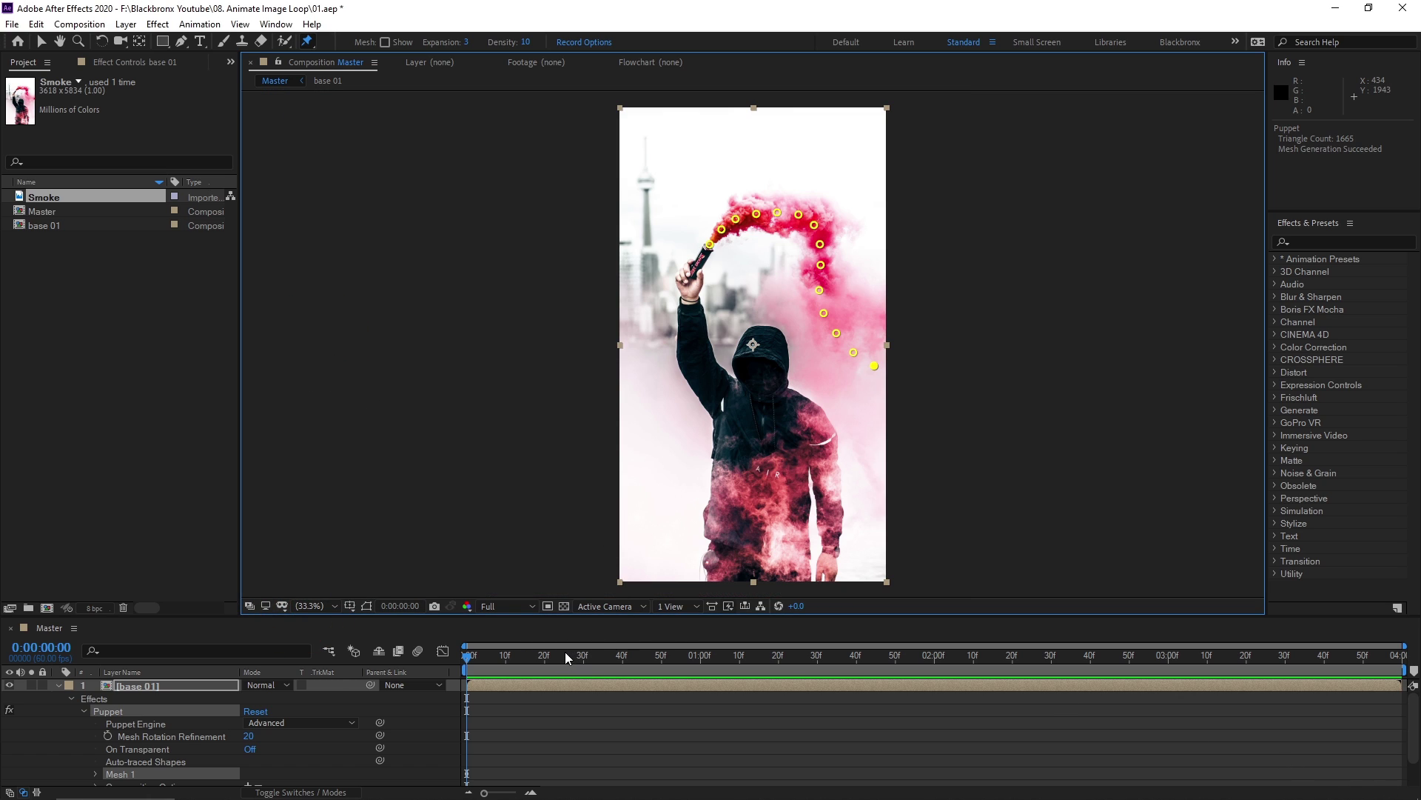
drag(567, 656, 1399, 655)
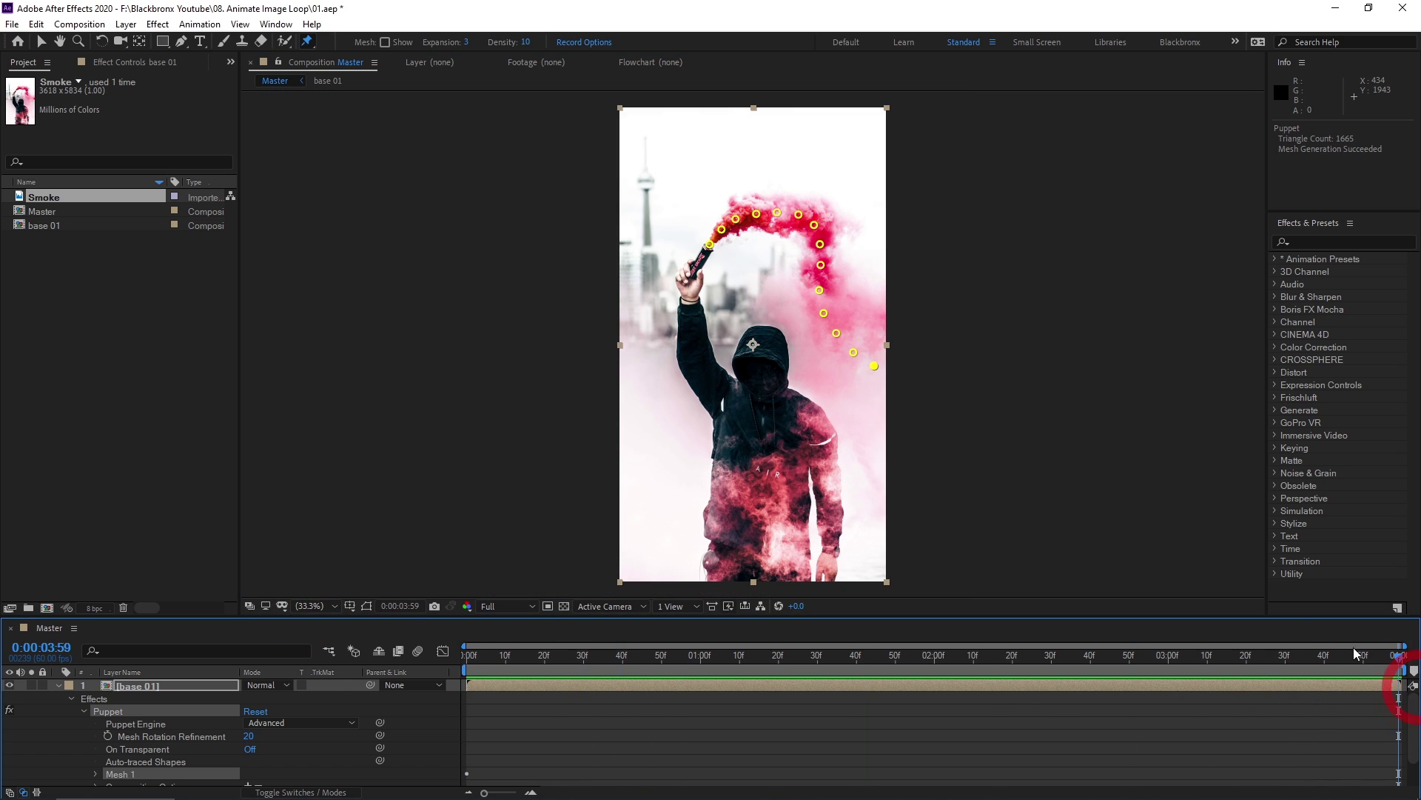
key(period)
key(period)
key(period)
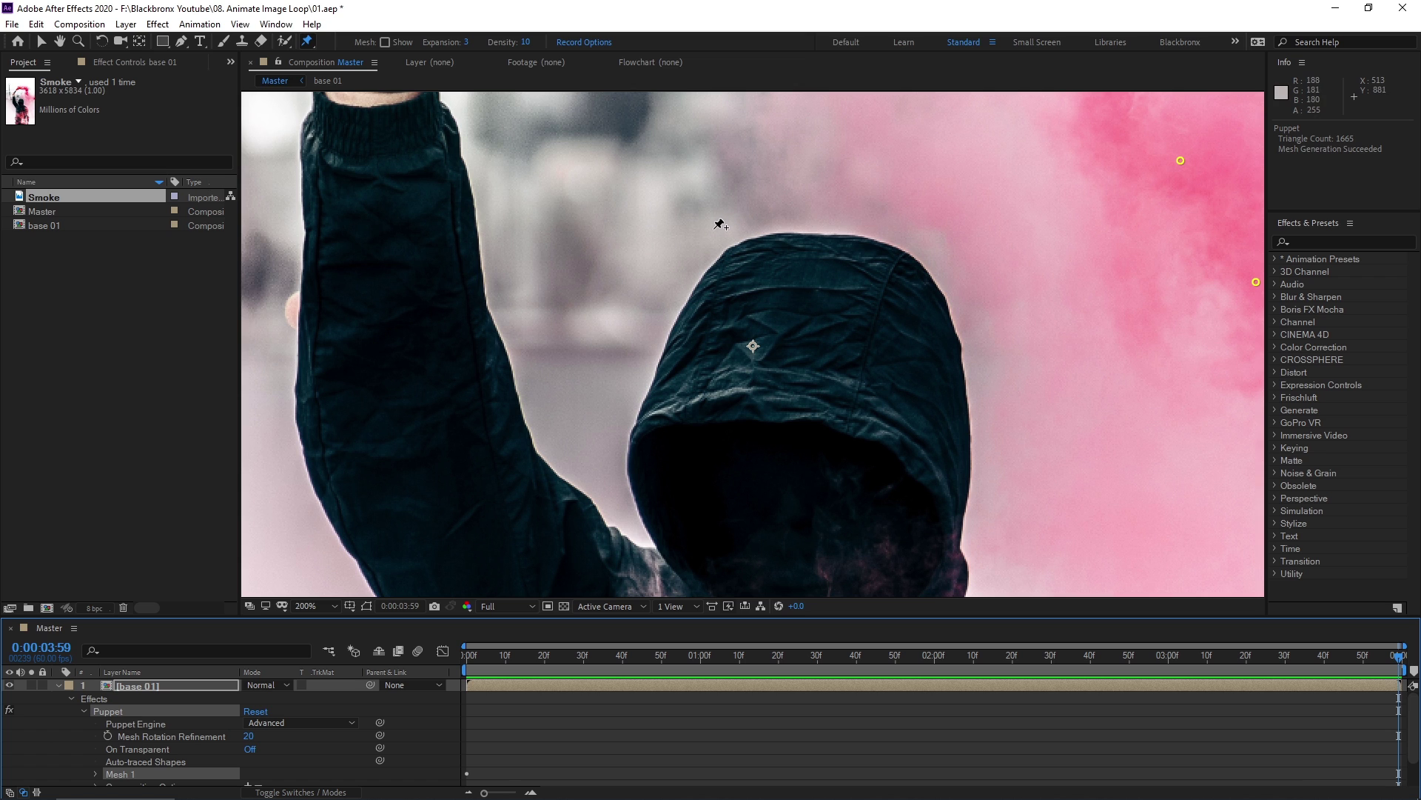
key(h)
drag(717, 223, 774, 723)
drag(710, 462, 632, 668)
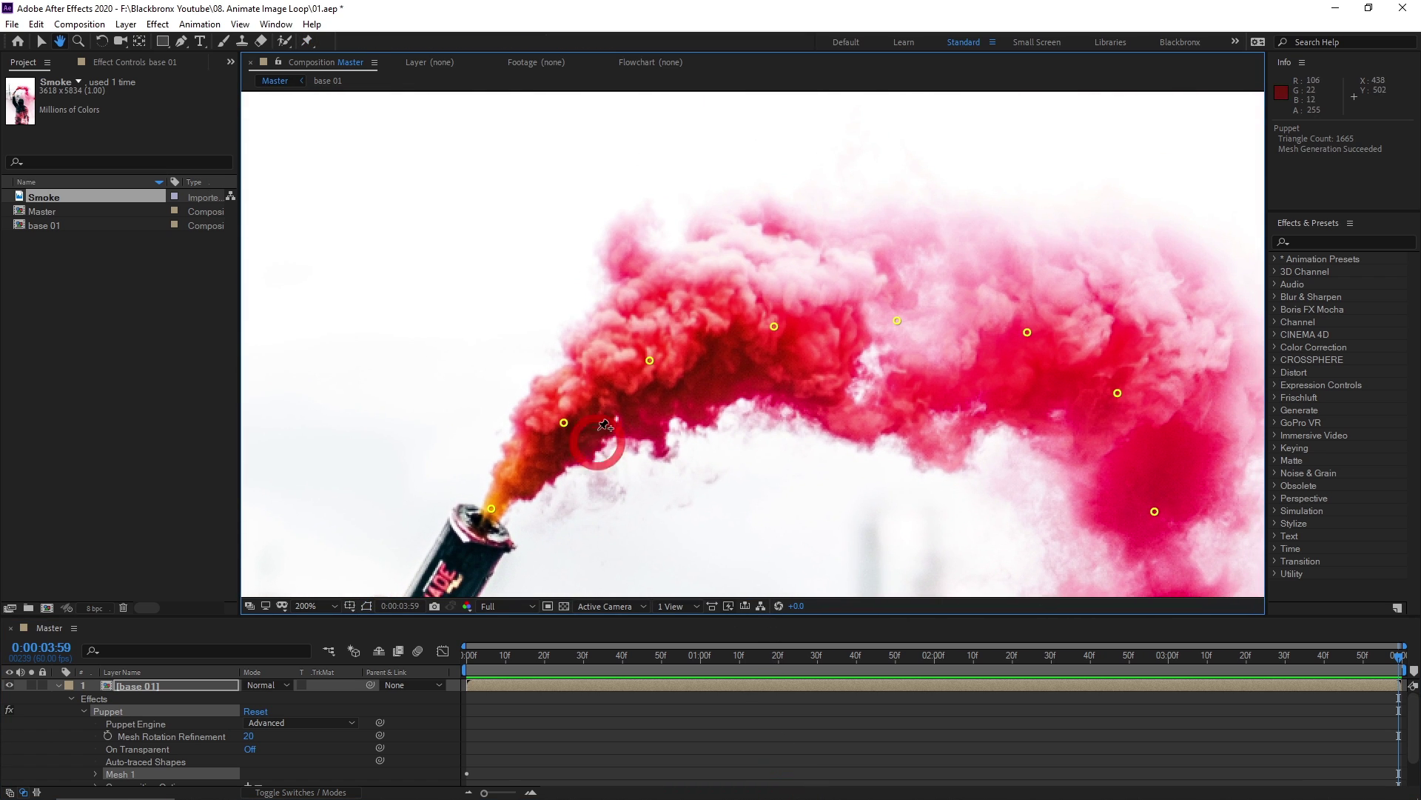
key(ctrl+p)
Step: Drag smoke pins up-right and downward to warp the plume, then preview it
drag(564, 426, 798, 303)
click(670, 255)
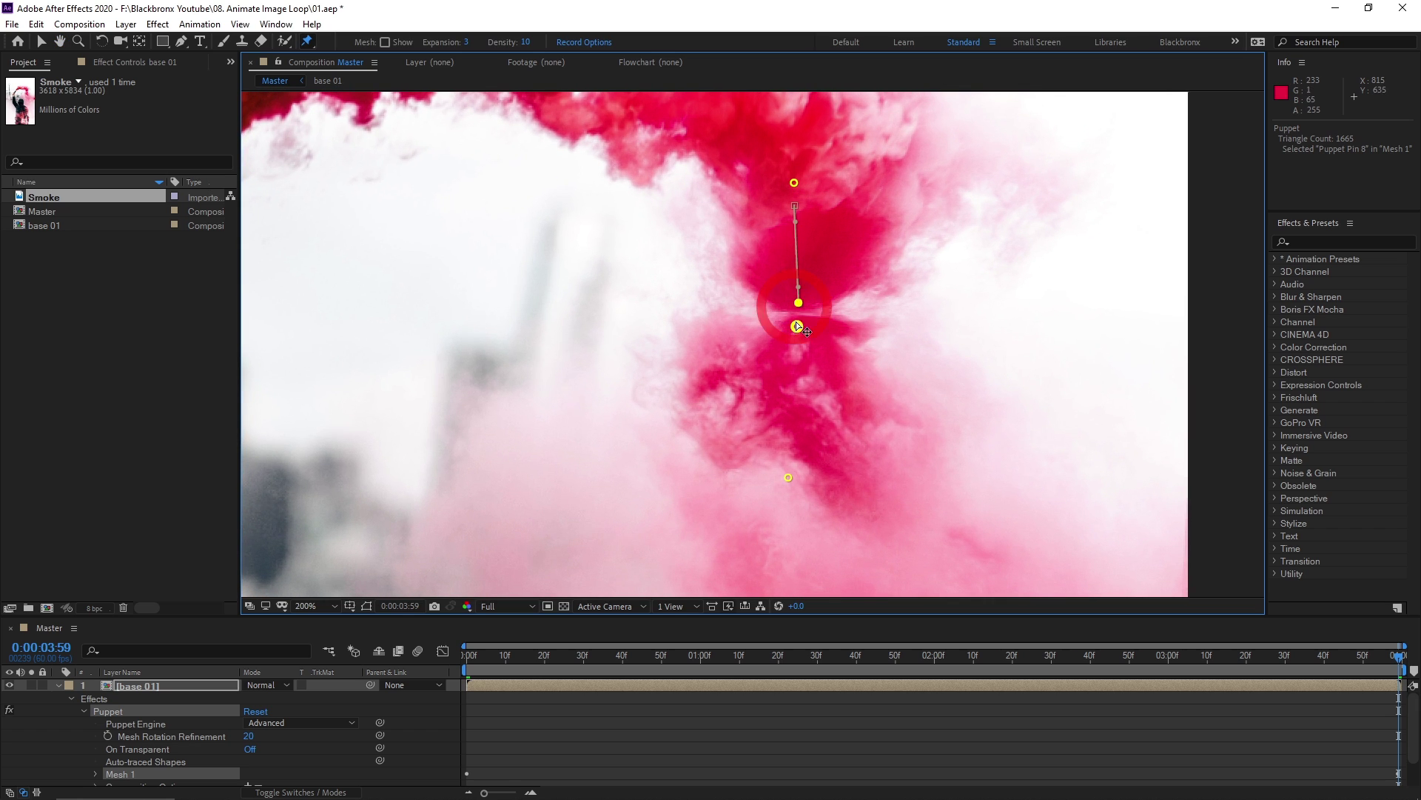
drag(799, 357, 956, 557)
scroll(789, 442, down, 1)
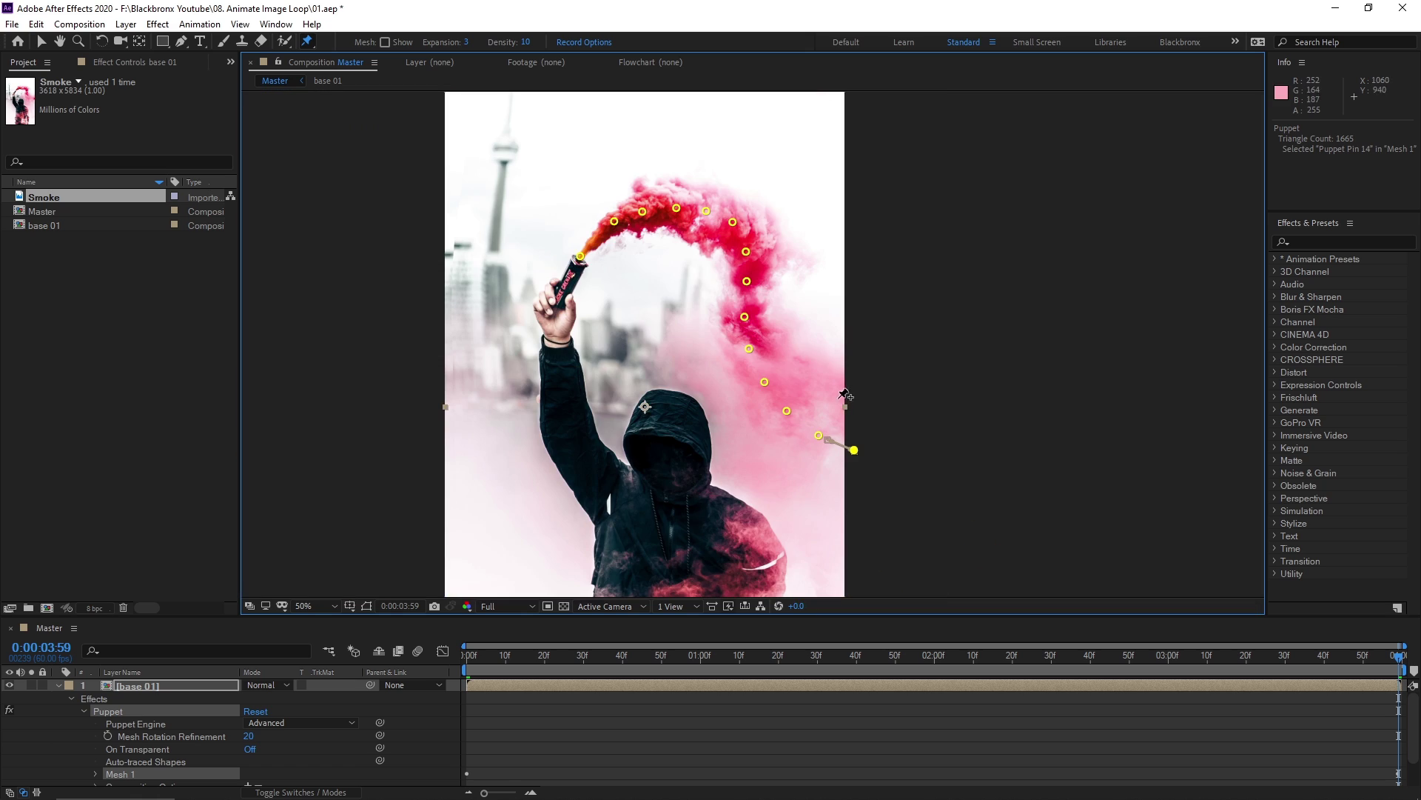
key(space)
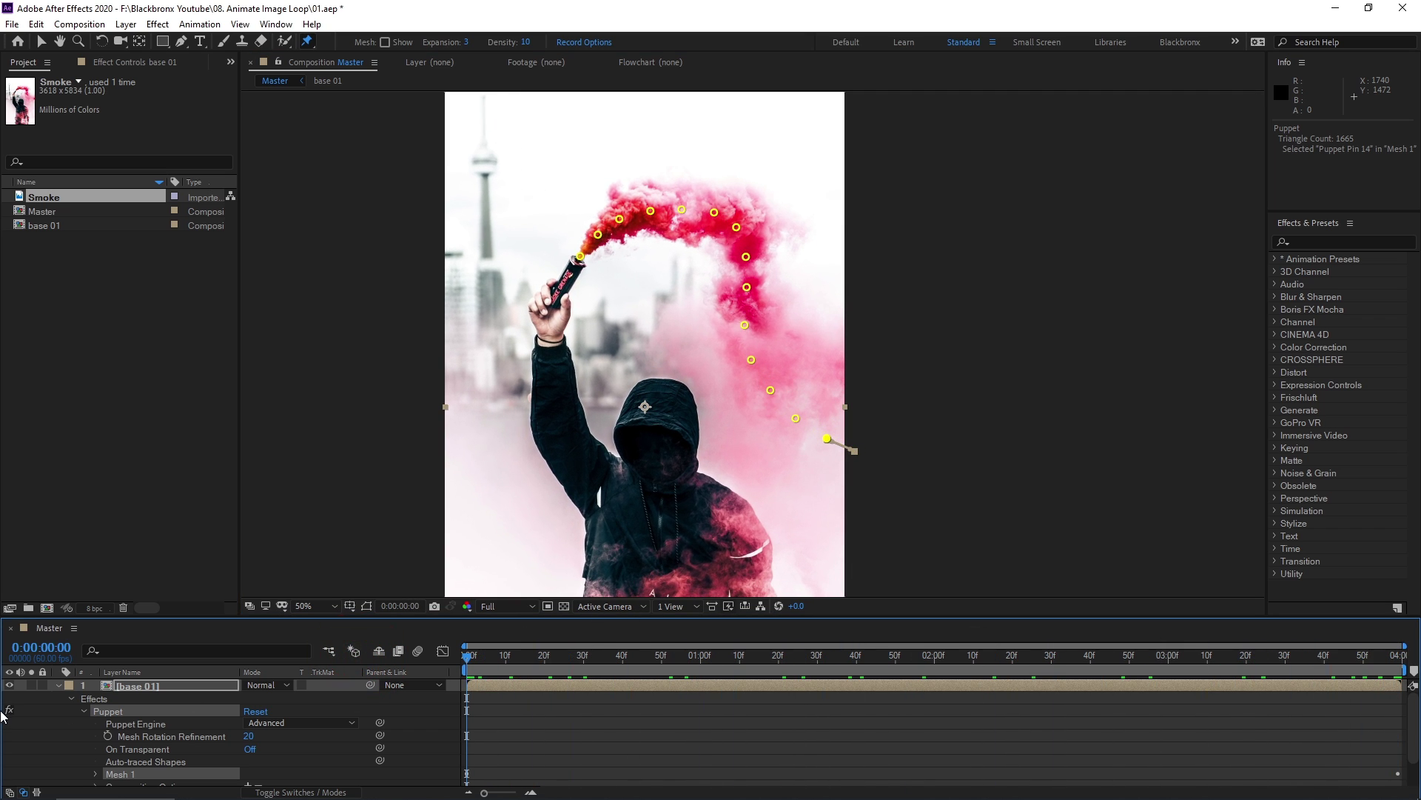
Step: Duplicate the second base 01 layer, move the copy up, and label layer 2 Red
click(59, 686)
click(153, 739)
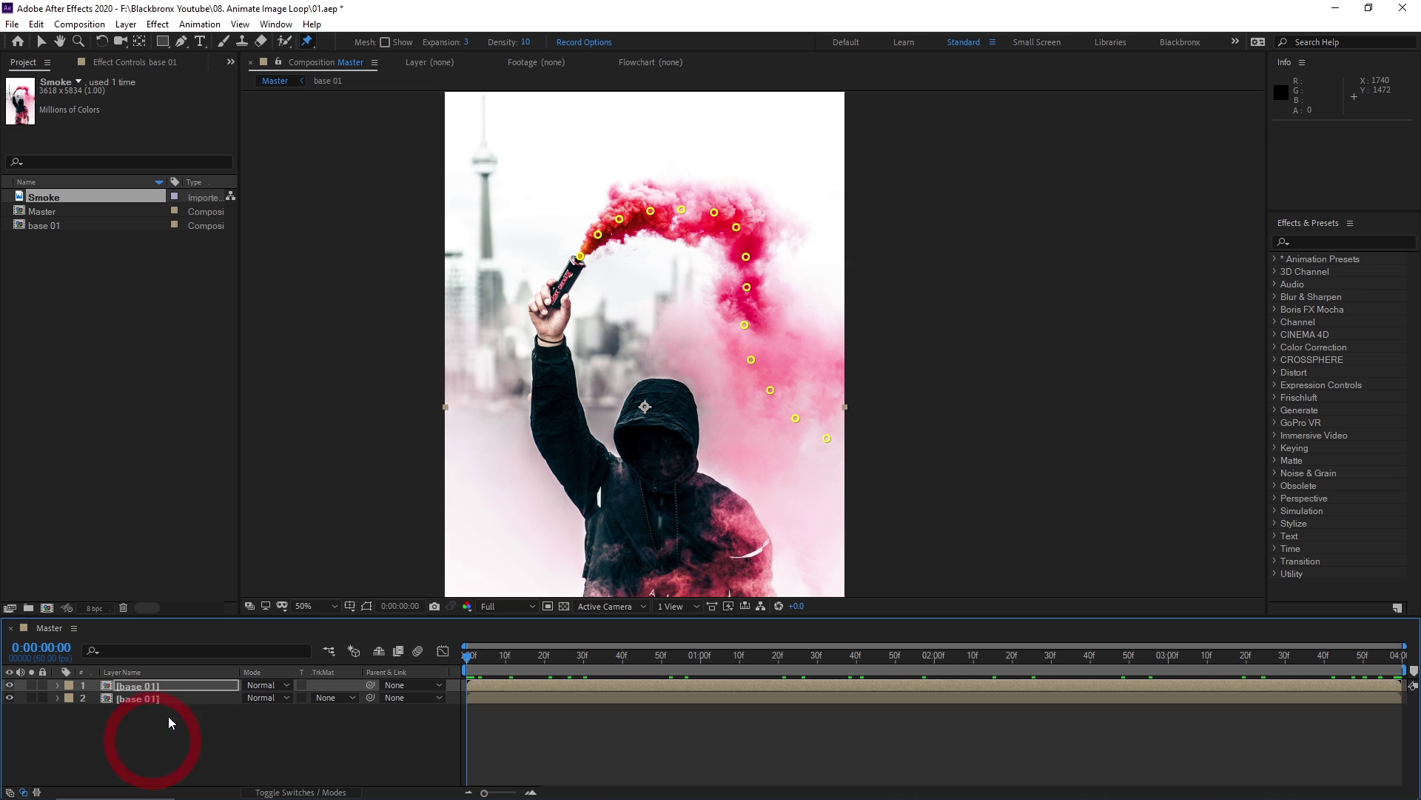
click(159, 686)
click(154, 699)
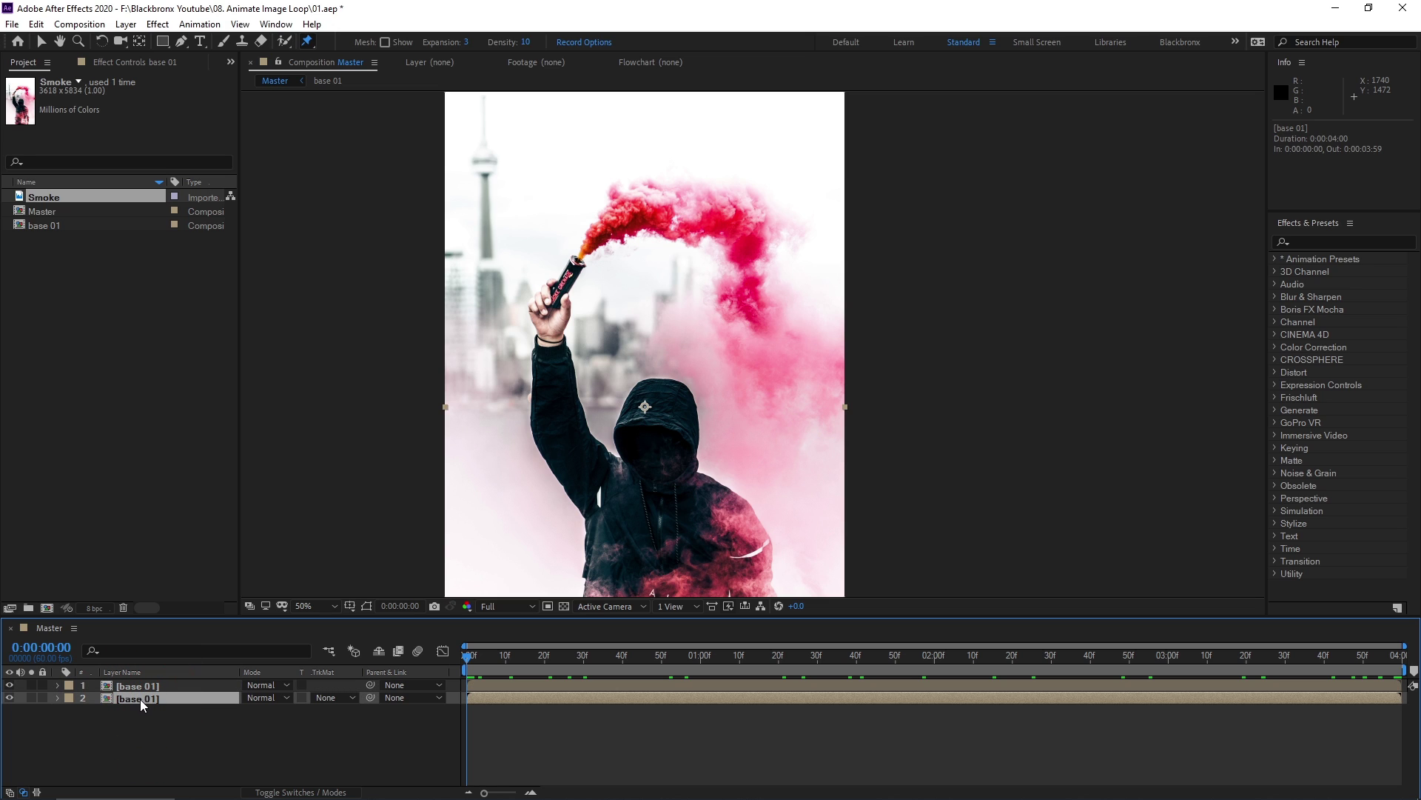
key(ctrl+d)
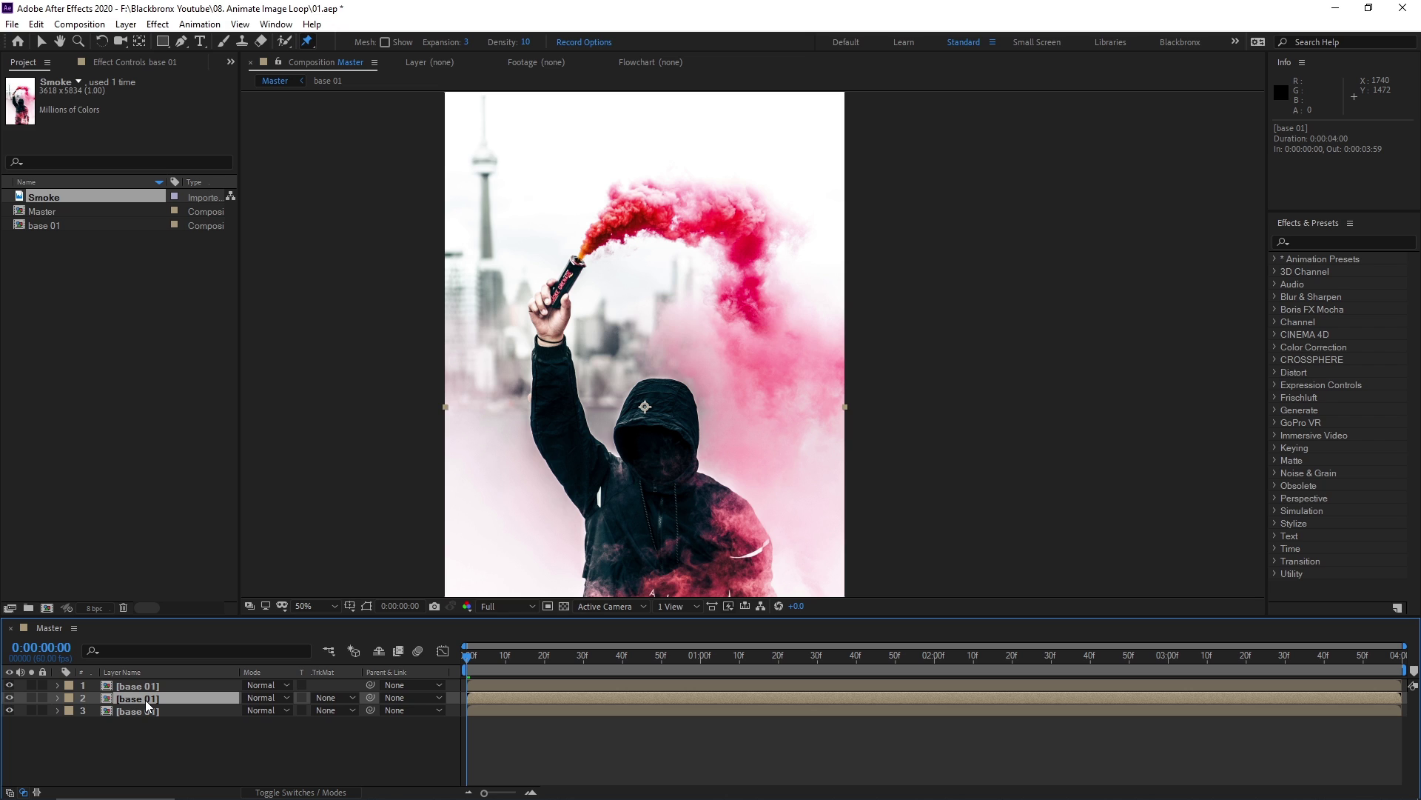
drag(147, 705, 154, 689)
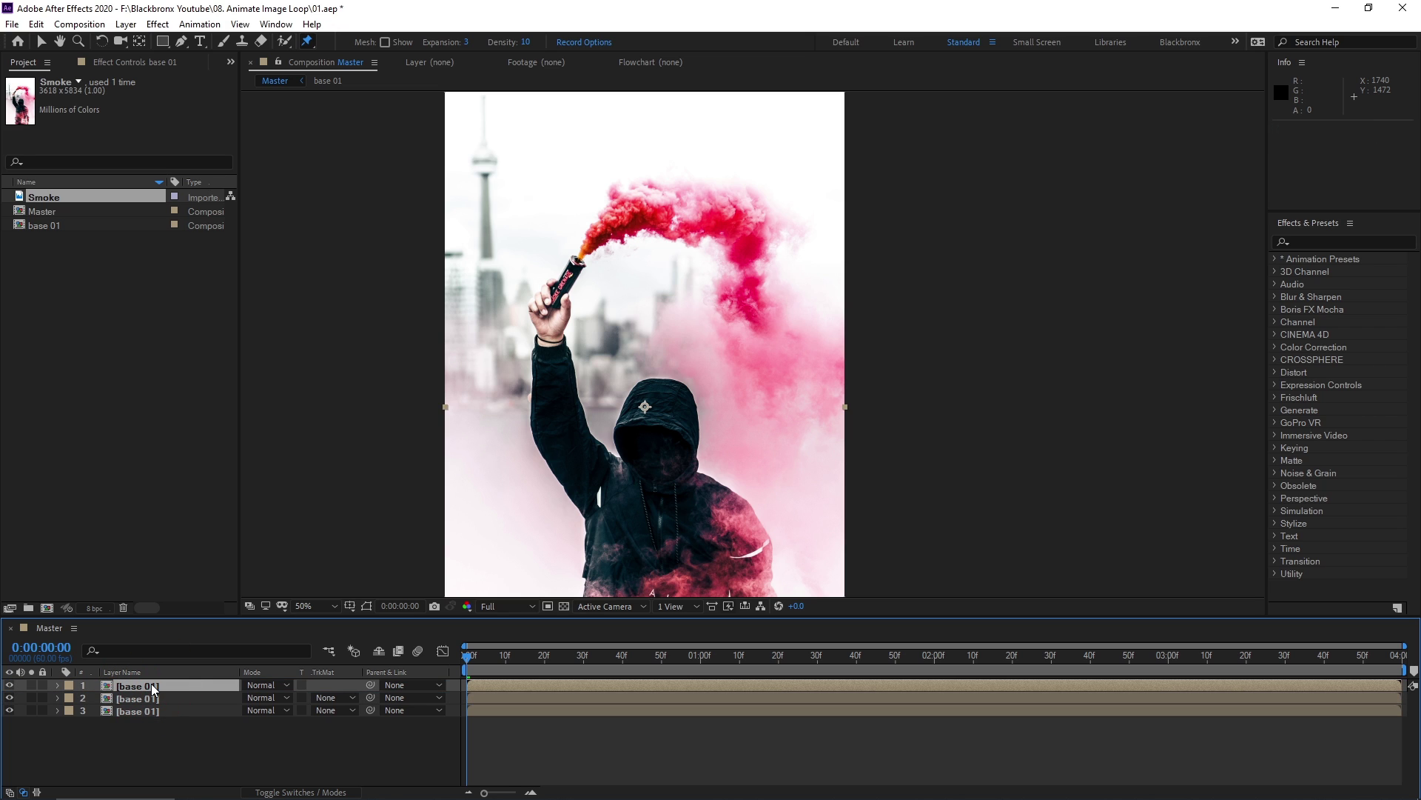
click(71, 703)
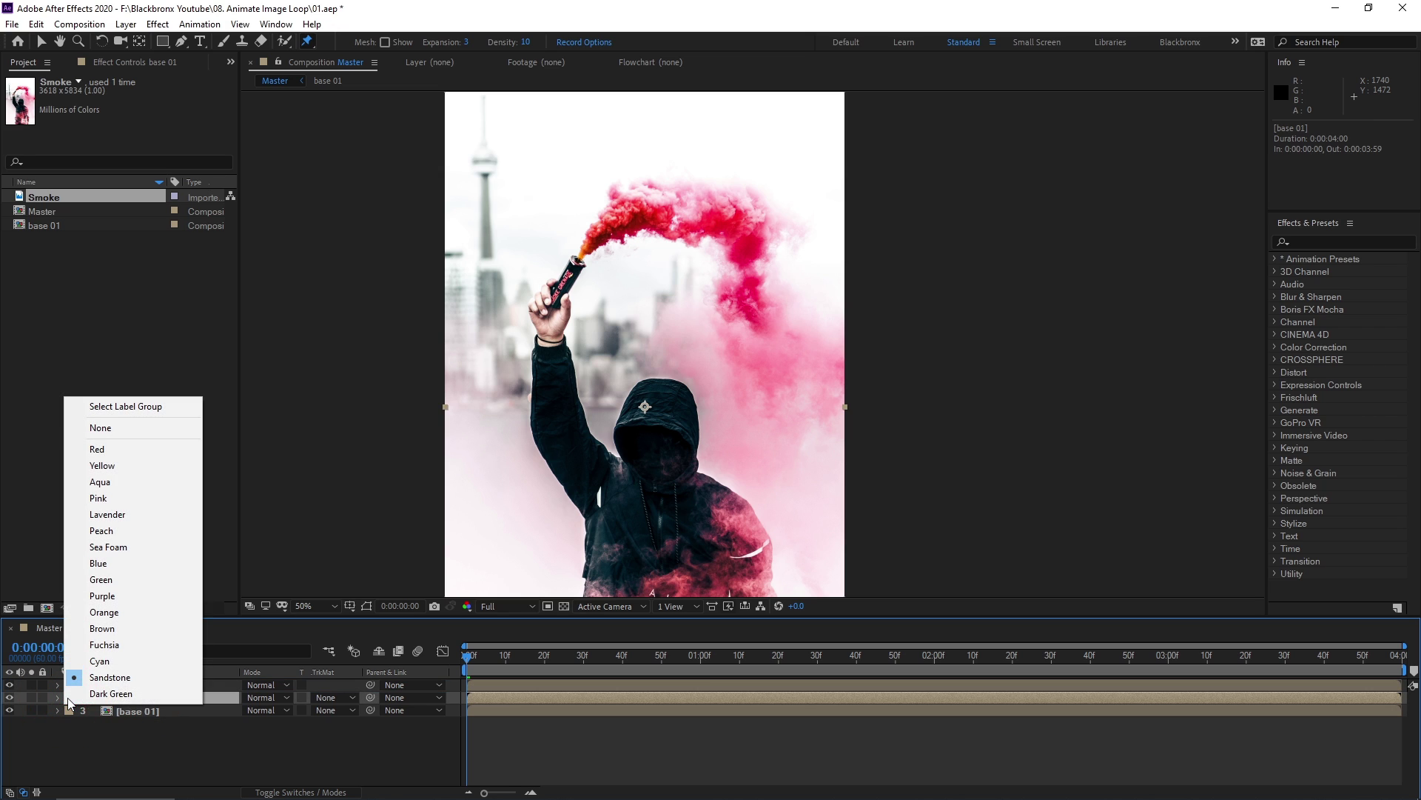
click(142, 449)
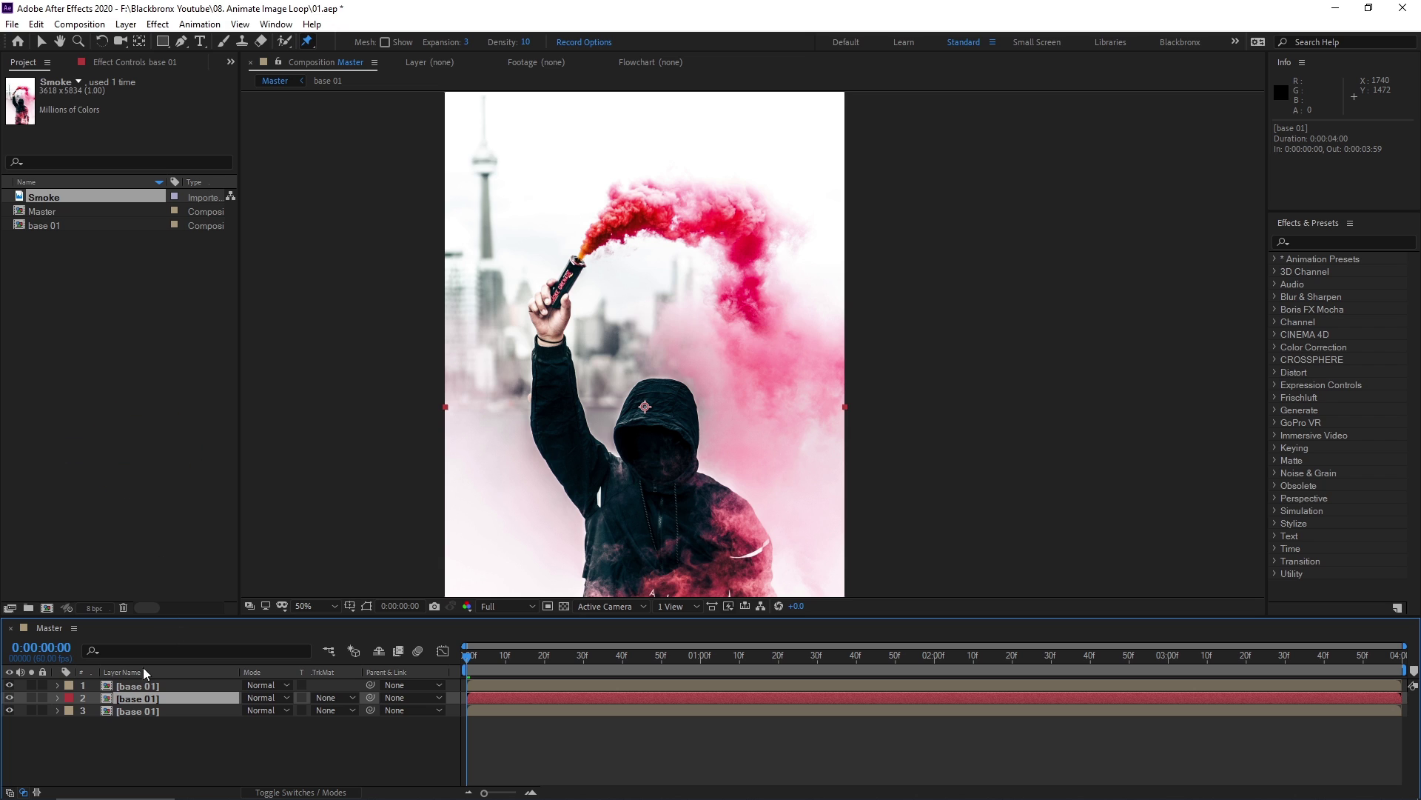
click(137, 685)
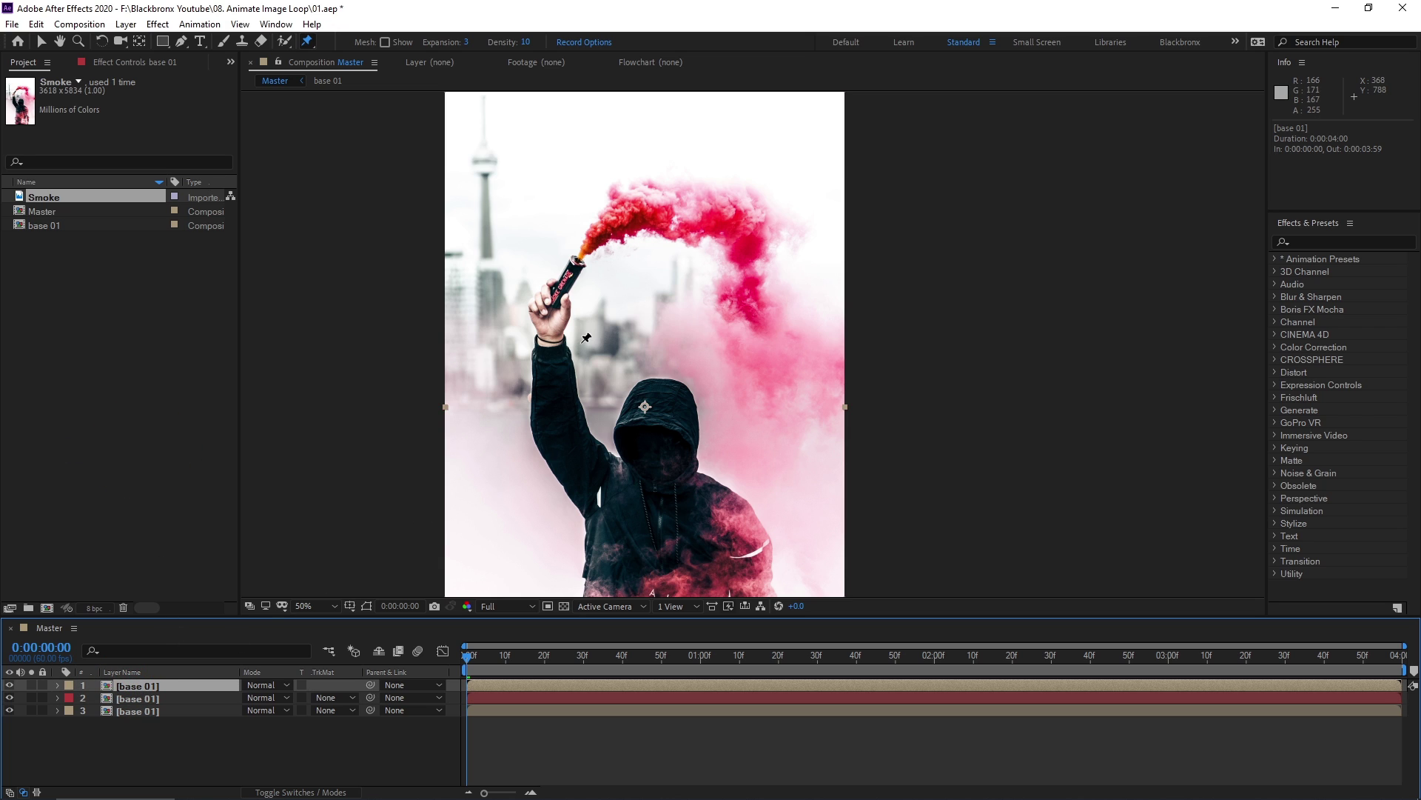
Step: With the Pen tool in a maximized viewer, start a mask at the flare tip down the smoke
click(182, 41)
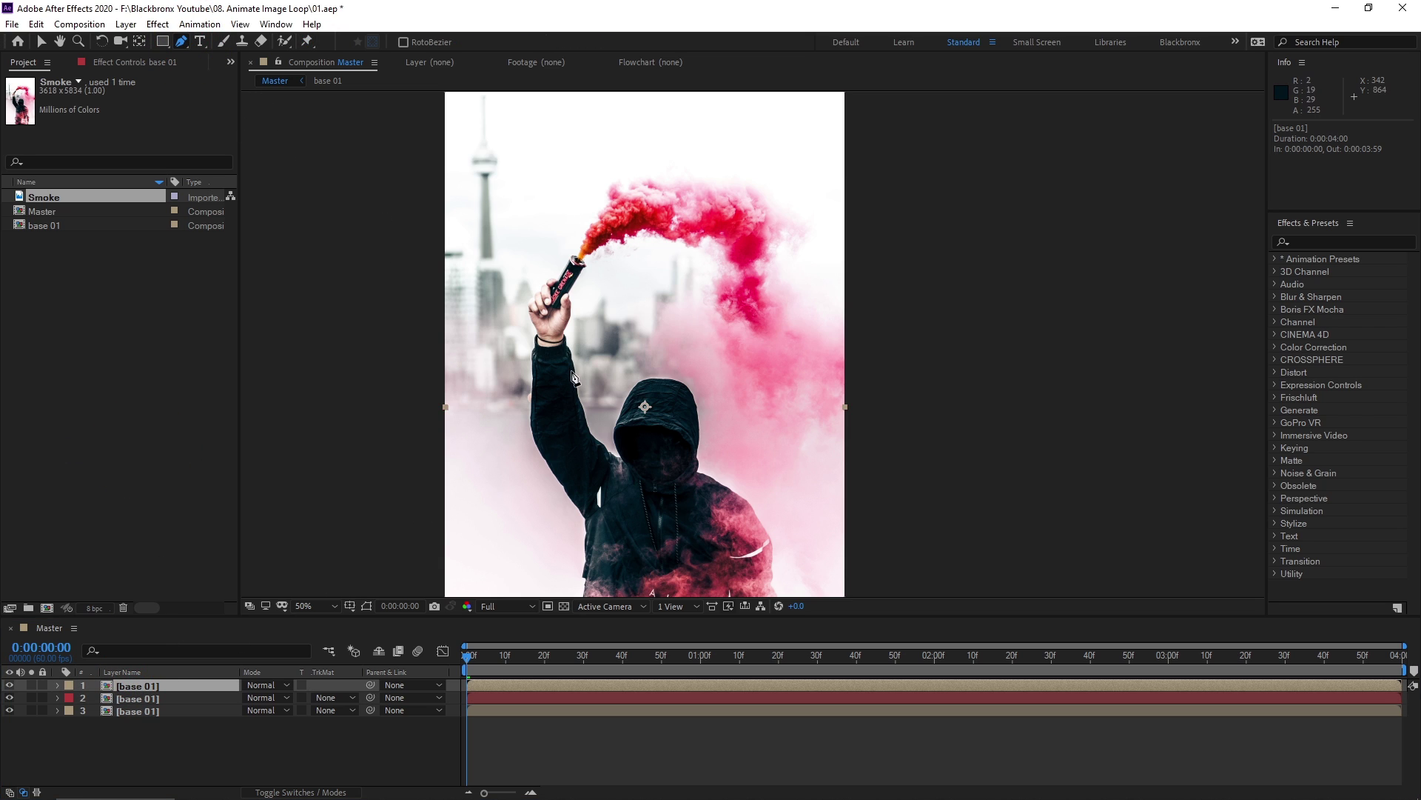
drag(597, 285, 654, 267)
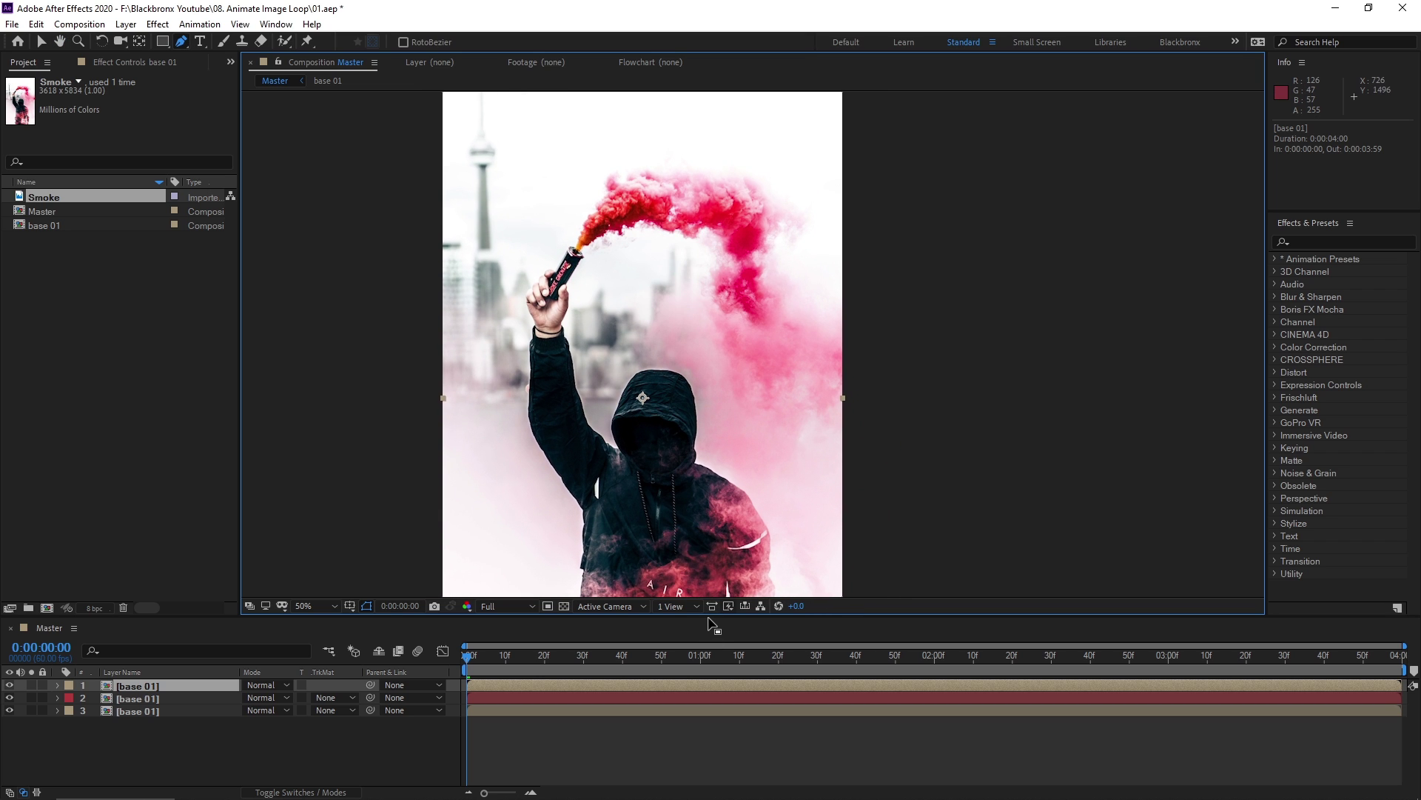
key(grave)
drag(656, 374, 787, 323)
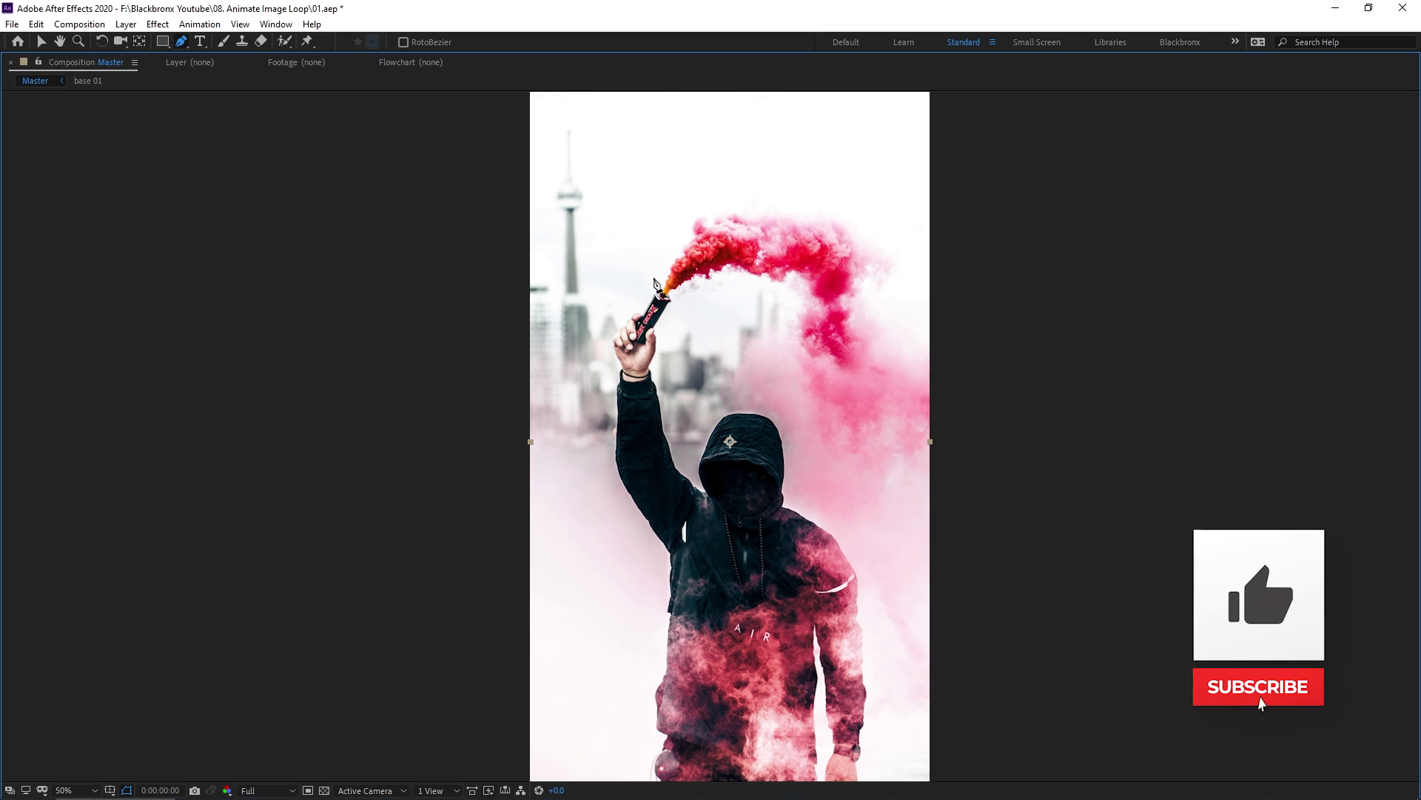
drag(655, 270, 659, 281)
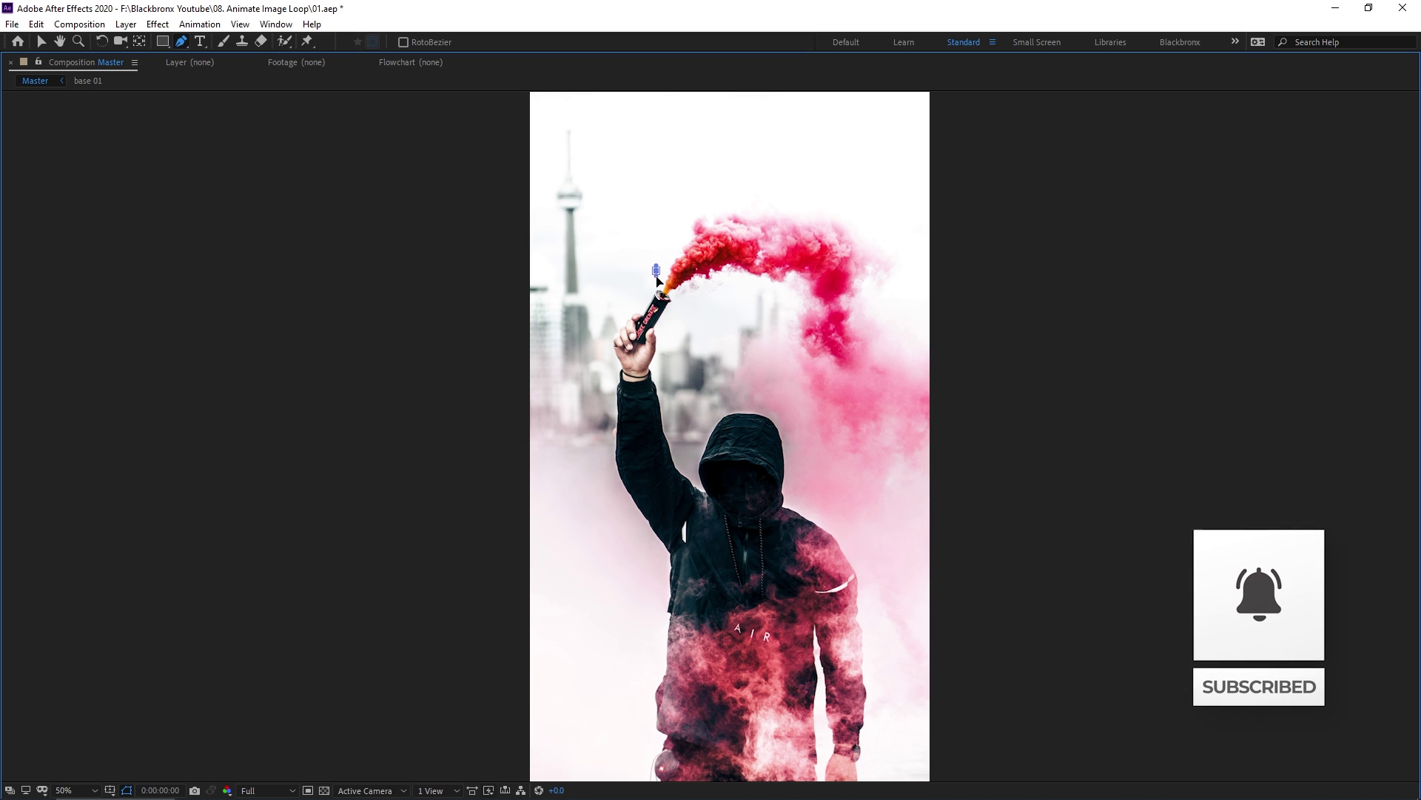
click(681, 296)
click(743, 309)
click(774, 362)
click(798, 453)
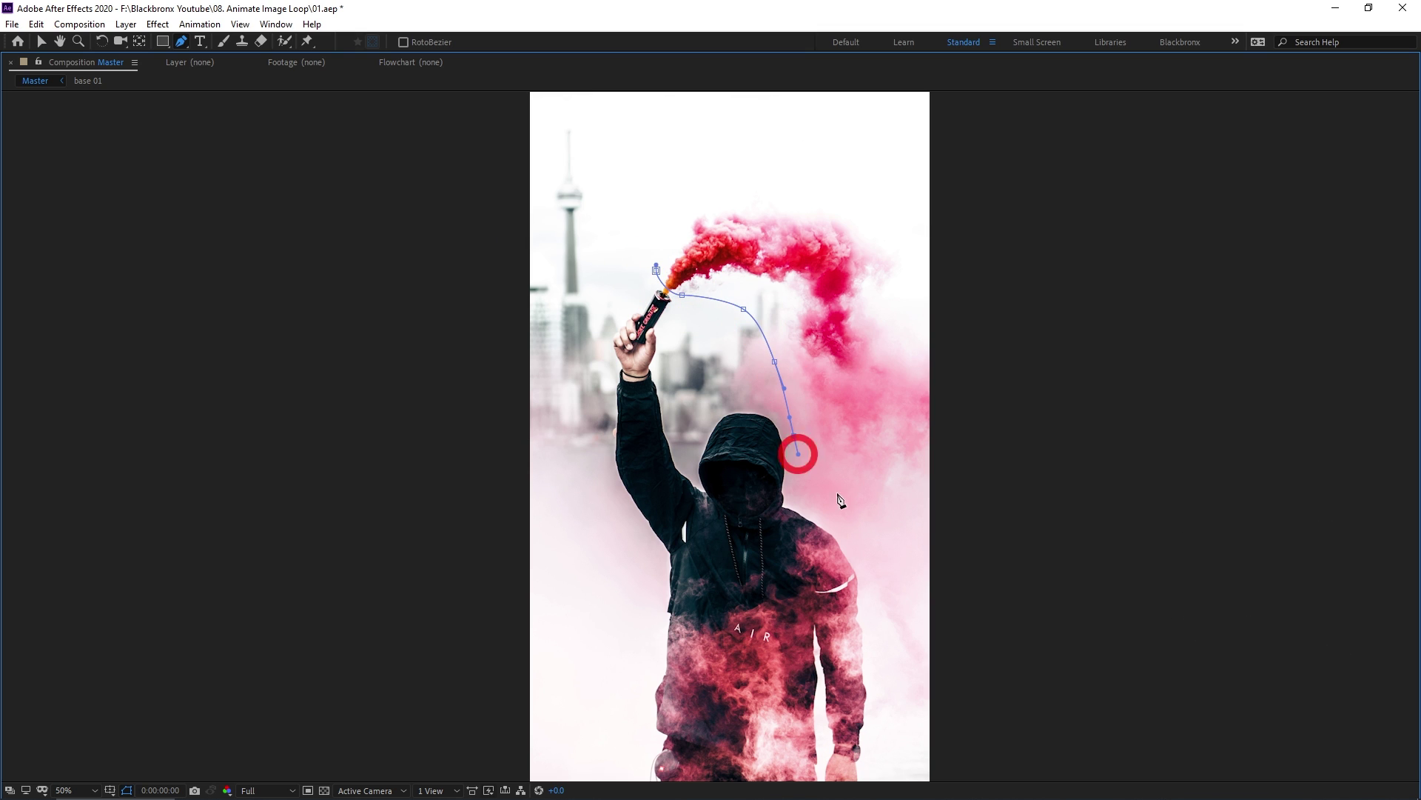
click(851, 519)
Step: Extend the mask path below the image, up the left side, and across the top
drag(906, 600, 881, 441)
click(877, 431)
click(946, 484)
click(956, 513)
click(971, 697)
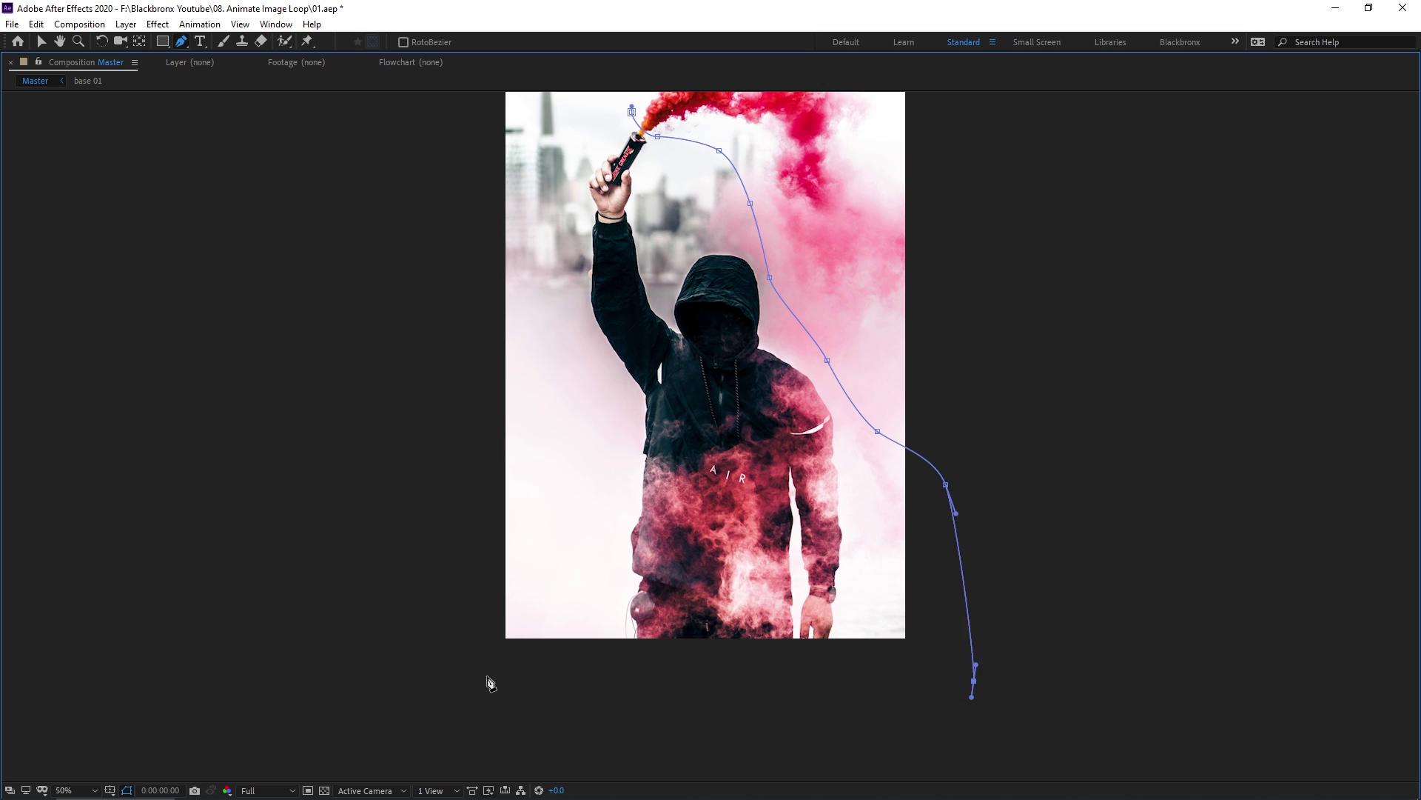
drag(479, 229, 454, 394)
click(450, 419)
drag(475, 197, 545, 197)
drag(794, 207, 845, 205)
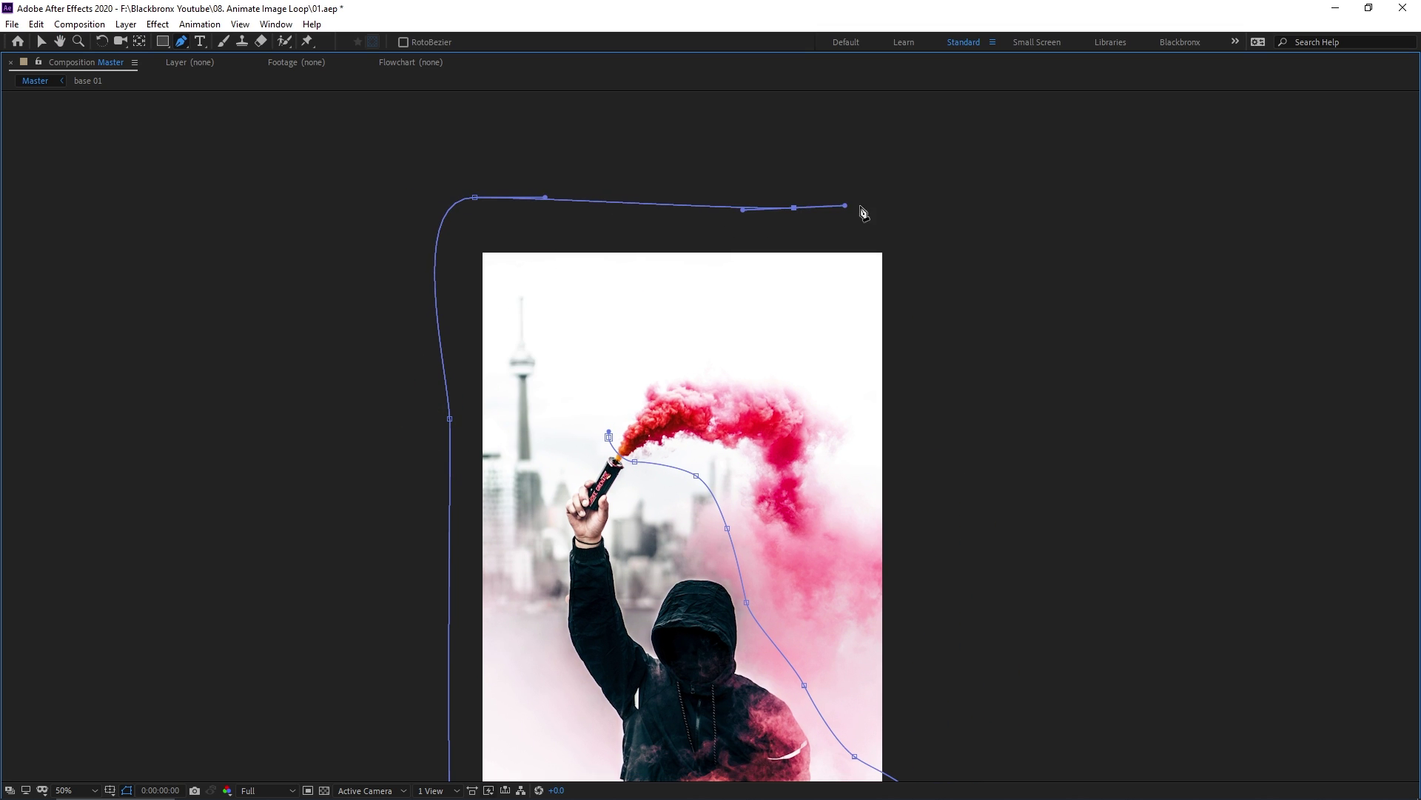
Step: Bring the mask down the right side and back over the smoke, closing it at the first point
drag(943, 220, 940, 285)
drag(937, 541, 898, 545)
drag(852, 491, 837, 440)
drag(826, 368, 798, 348)
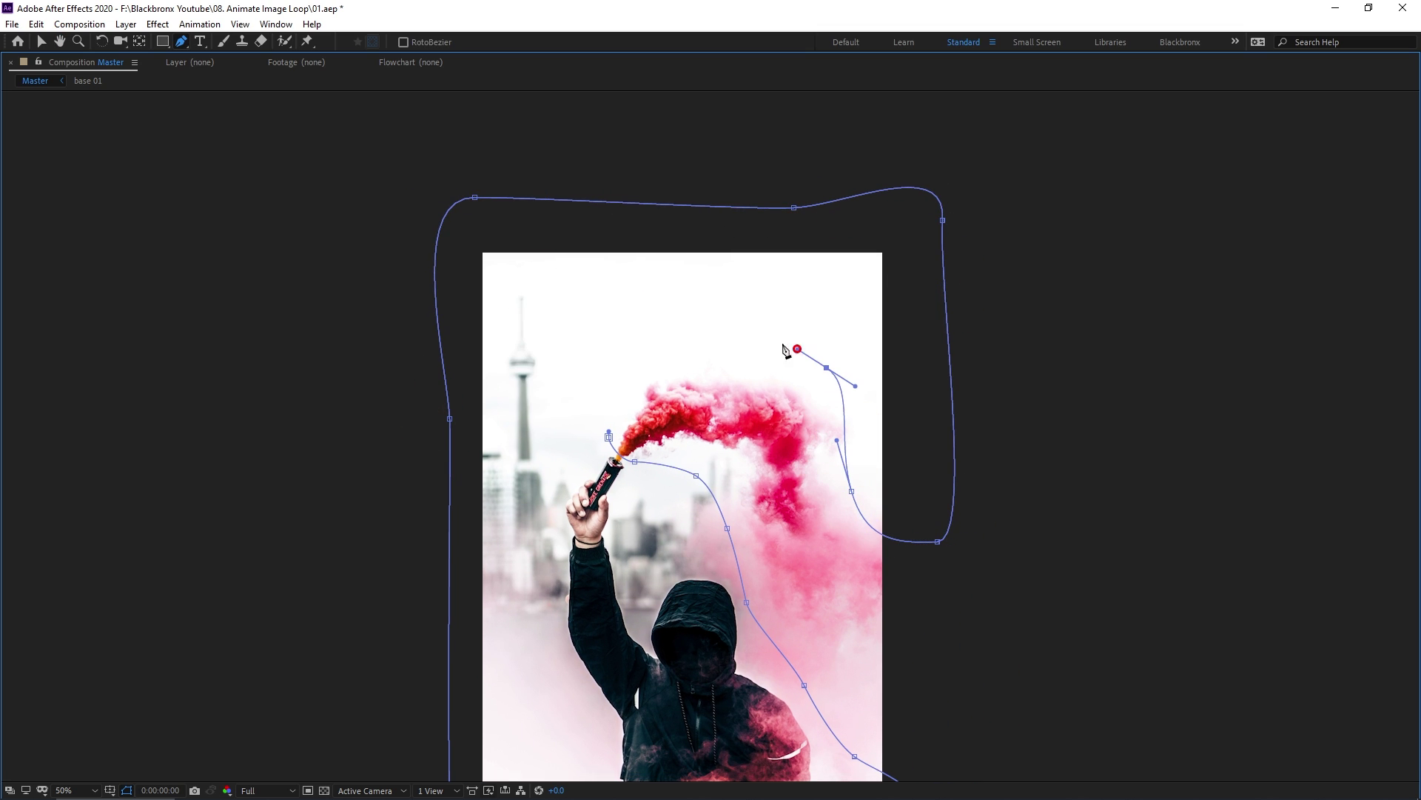
drag(683, 349, 627, 363)
drag(609, 439, 601, 463)
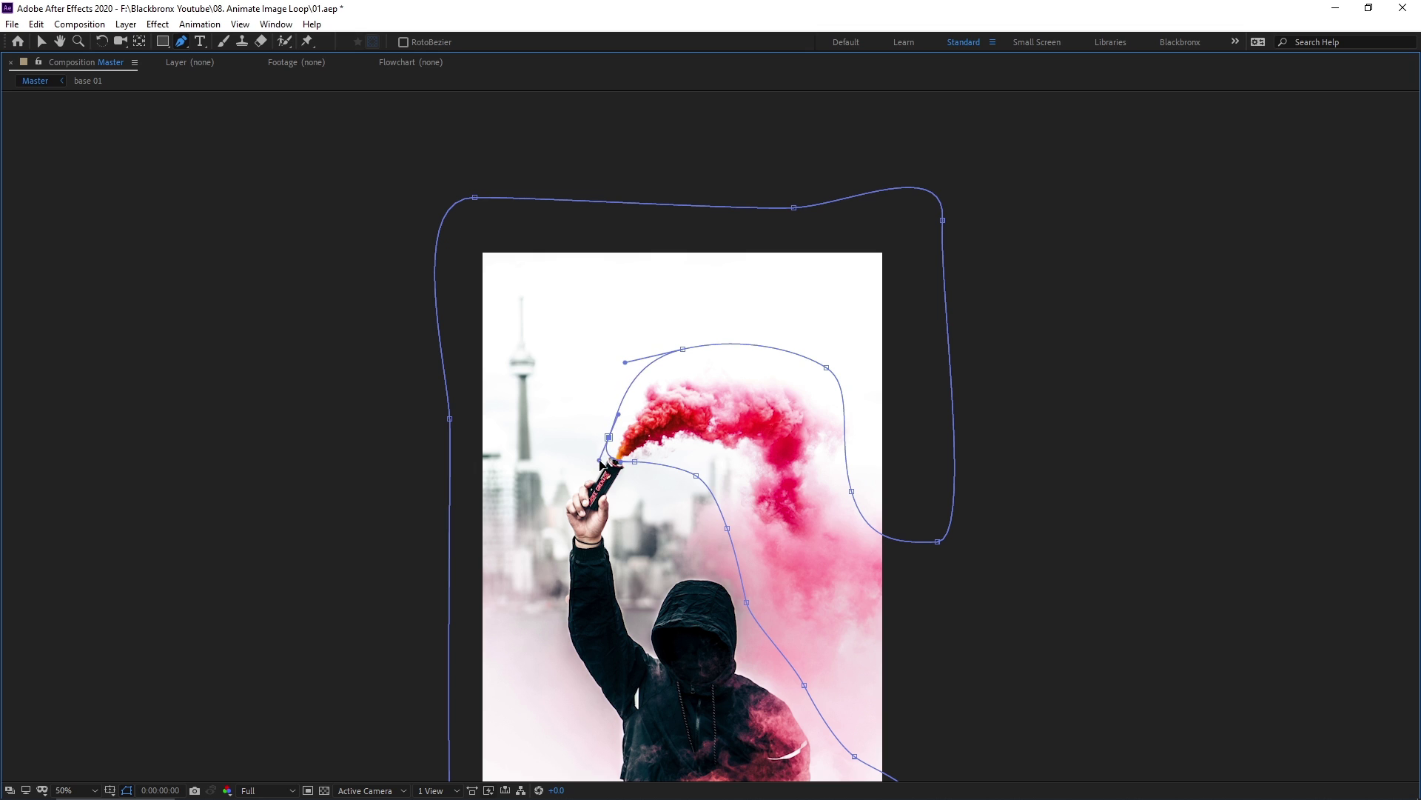
click(598, 459)
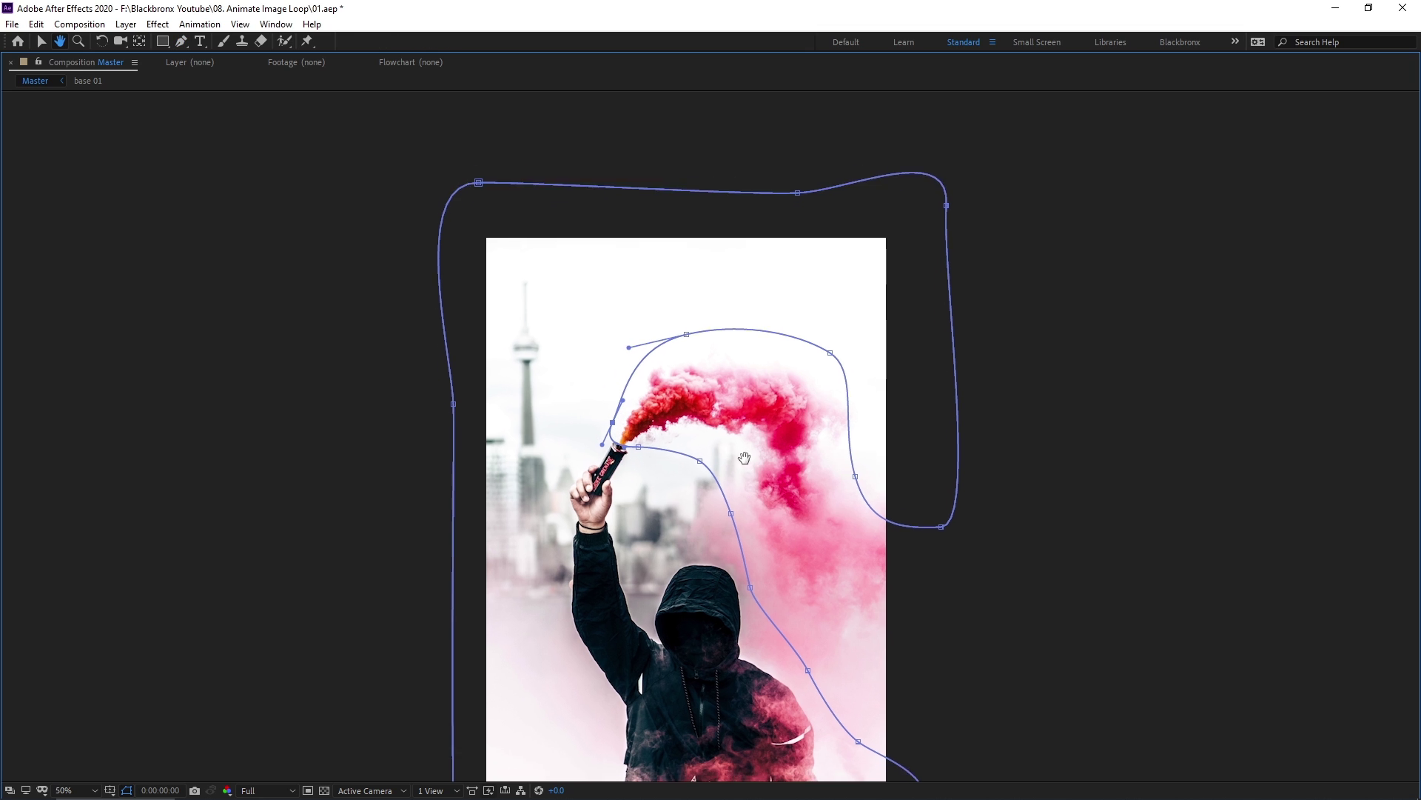
drag(745, 457, 746, 323)
key(grave)
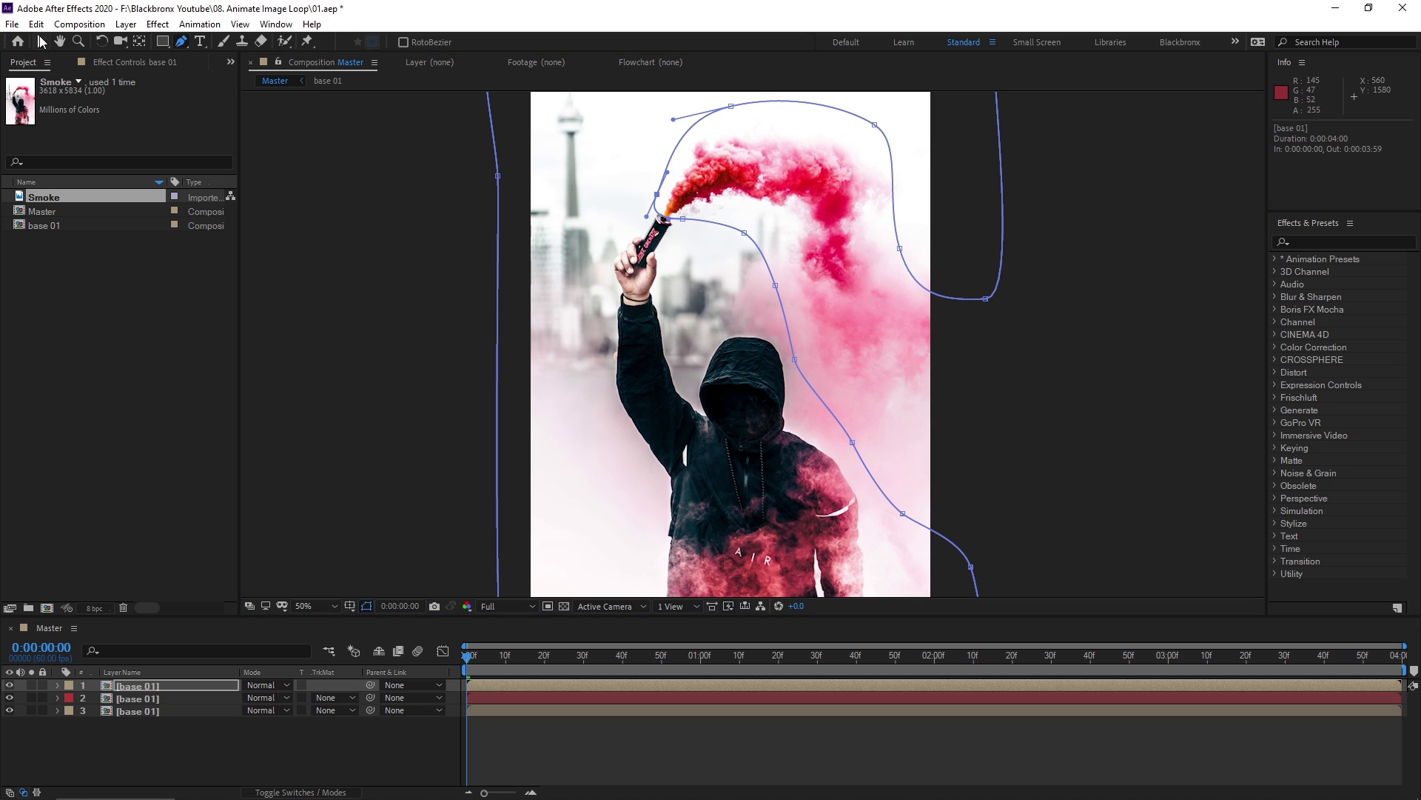
Step: Set Mask 1 on the top base 01 layer to a Mask Feather of 20 pixels
click(41, 41)
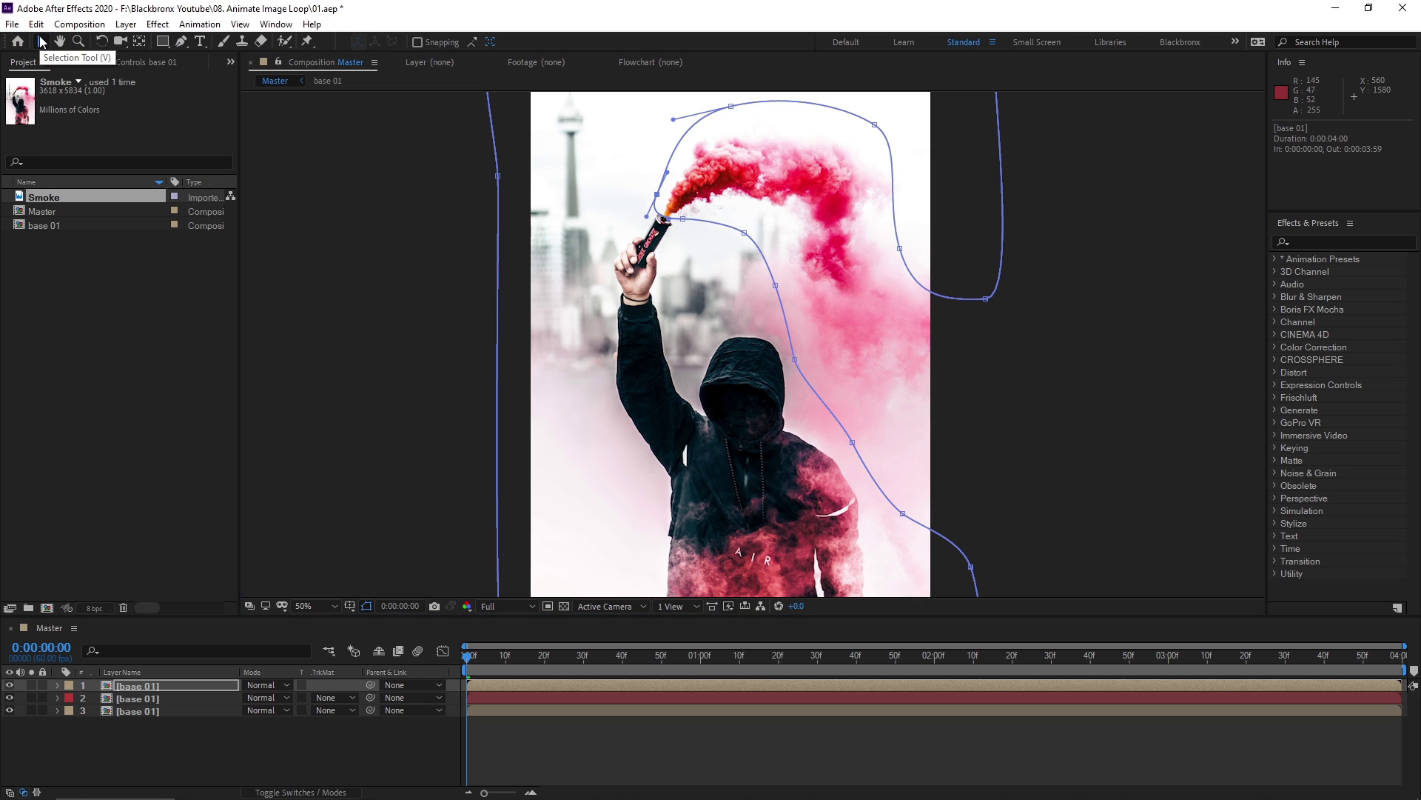
click(127, 687)
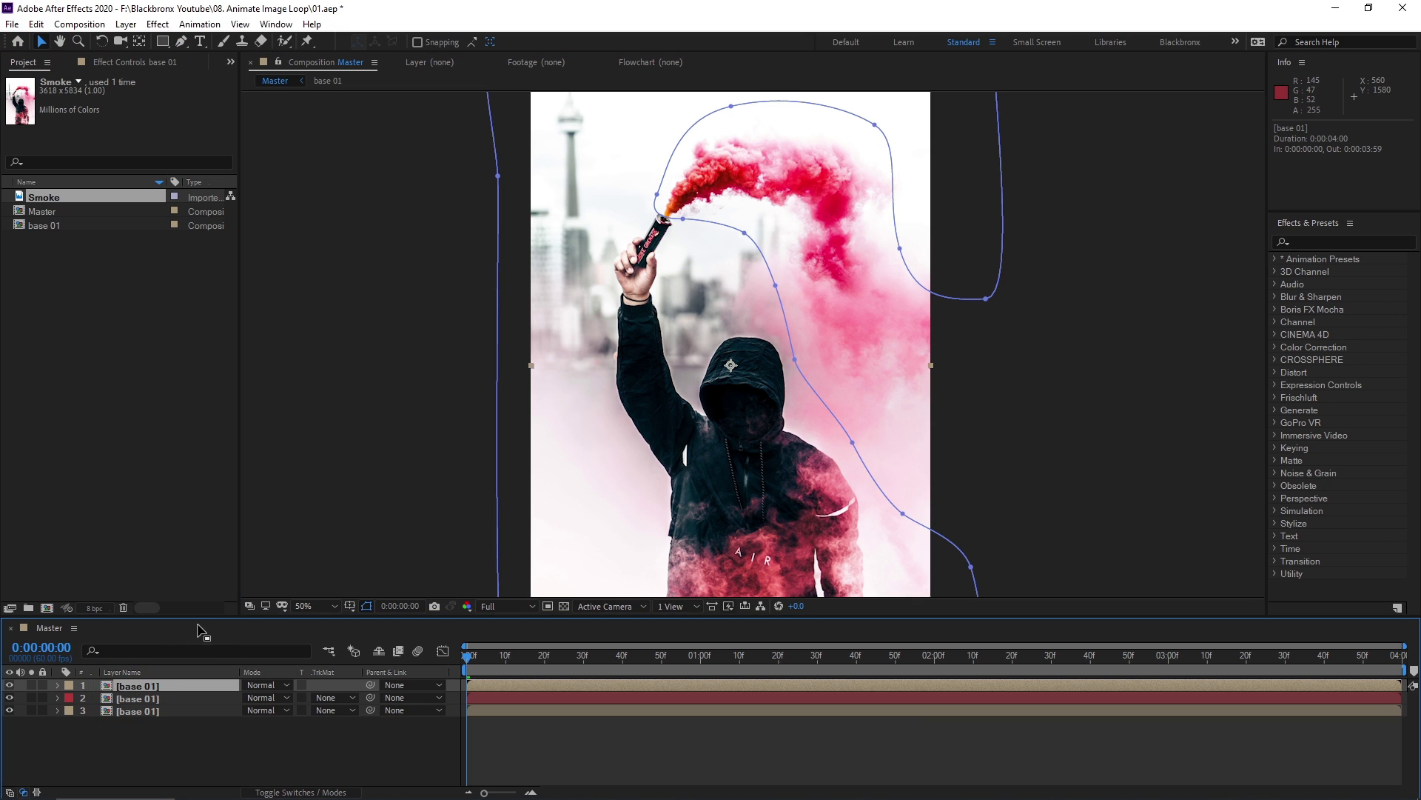
drag(211, 617, 233, 490)
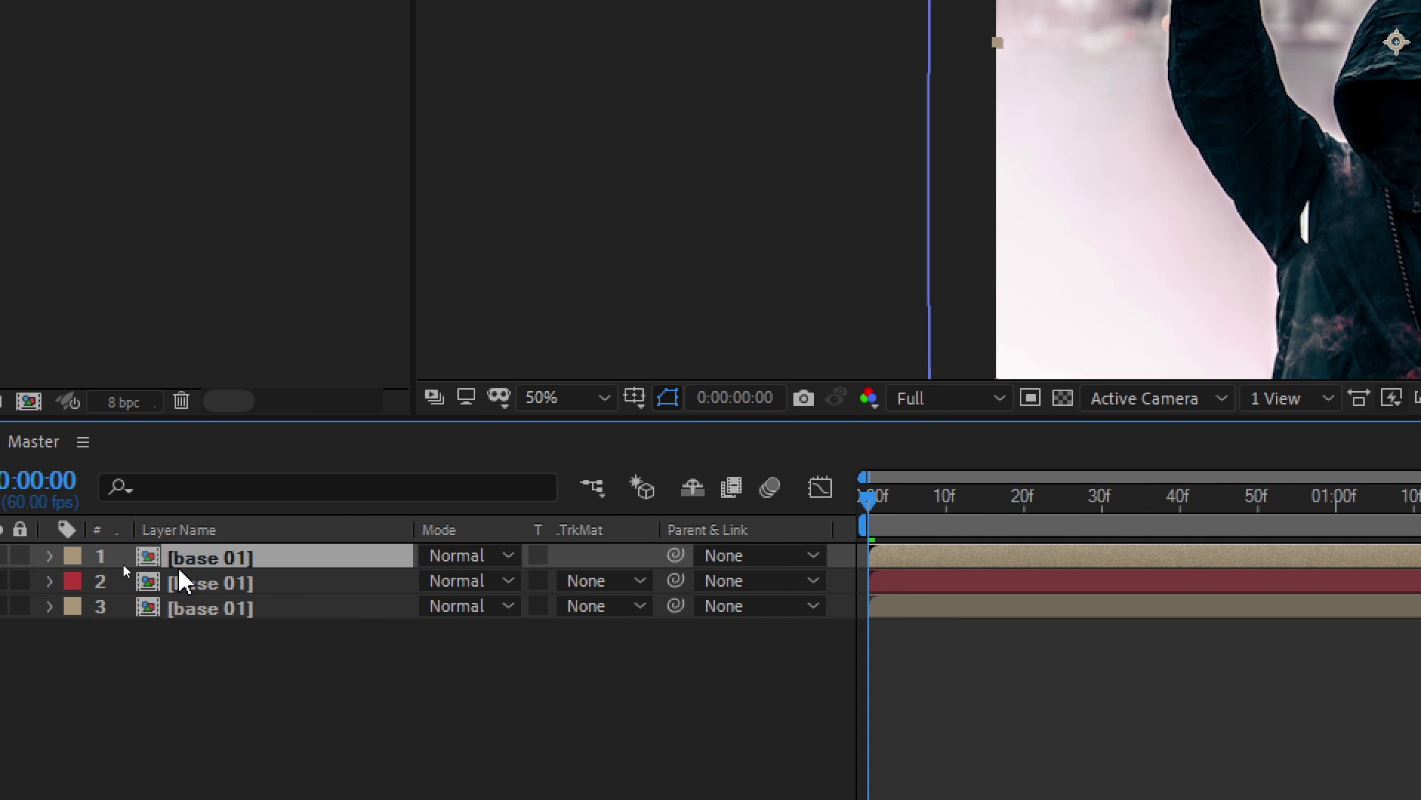
key(m)
key(m)
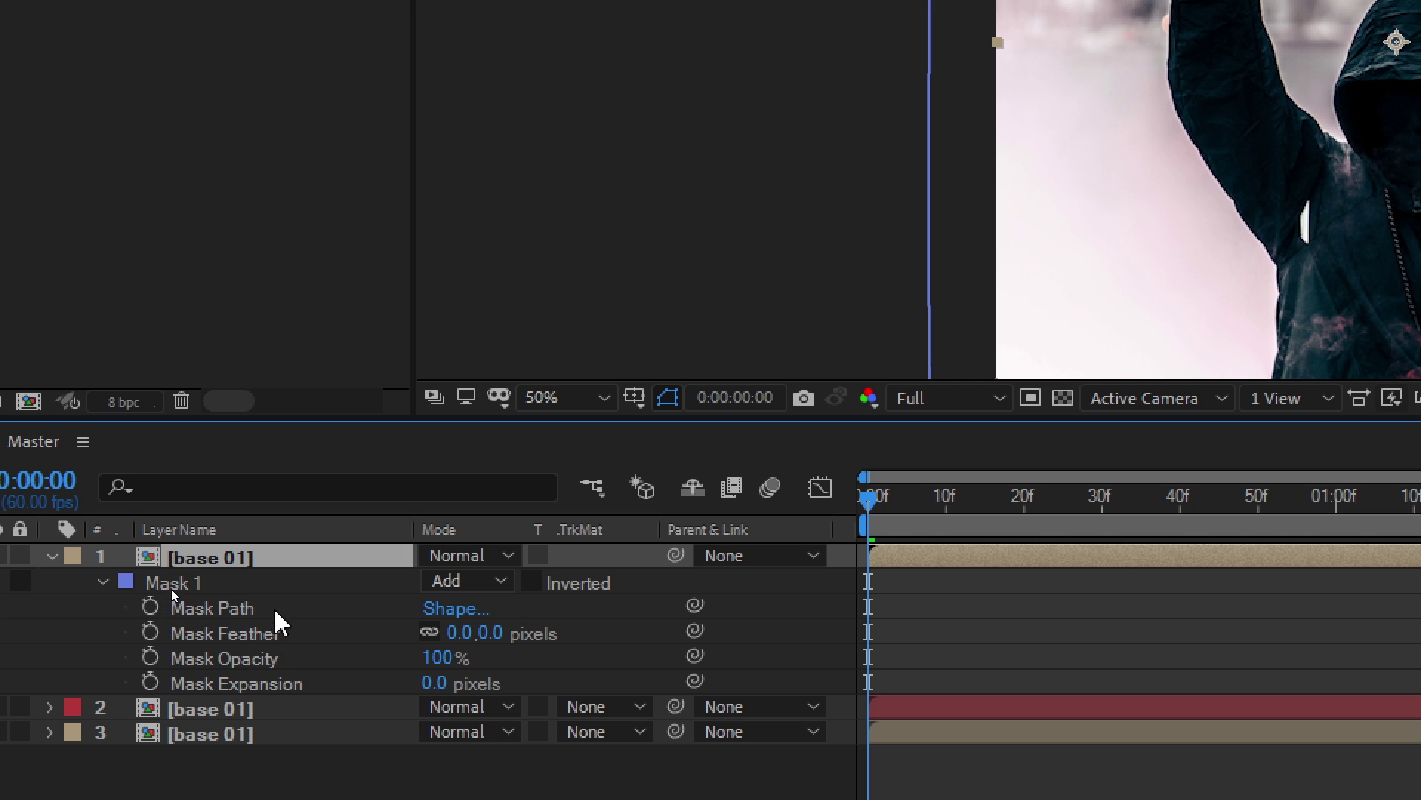
click(493, 631)
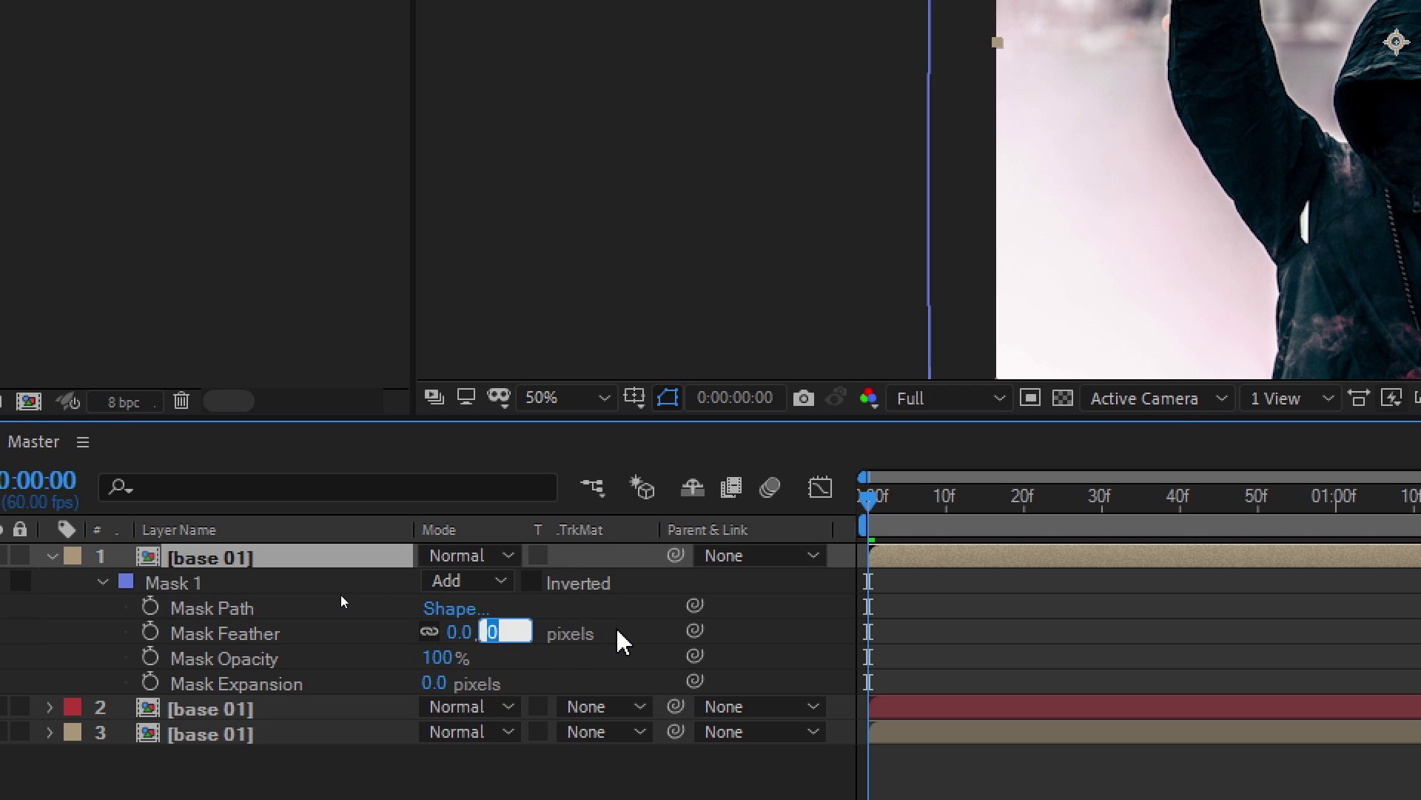
text(20)
key(Return)
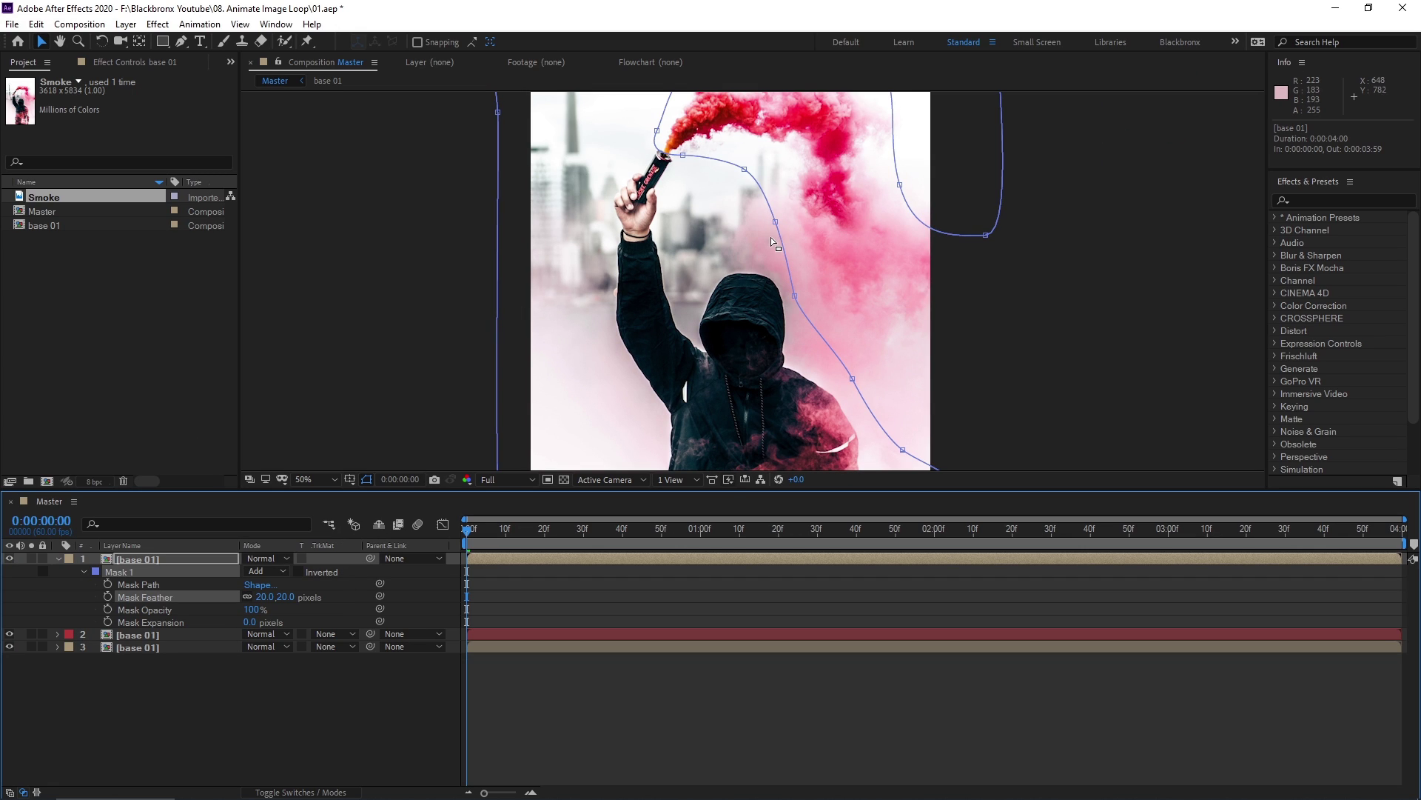
drag(752, 244, 721, 409)
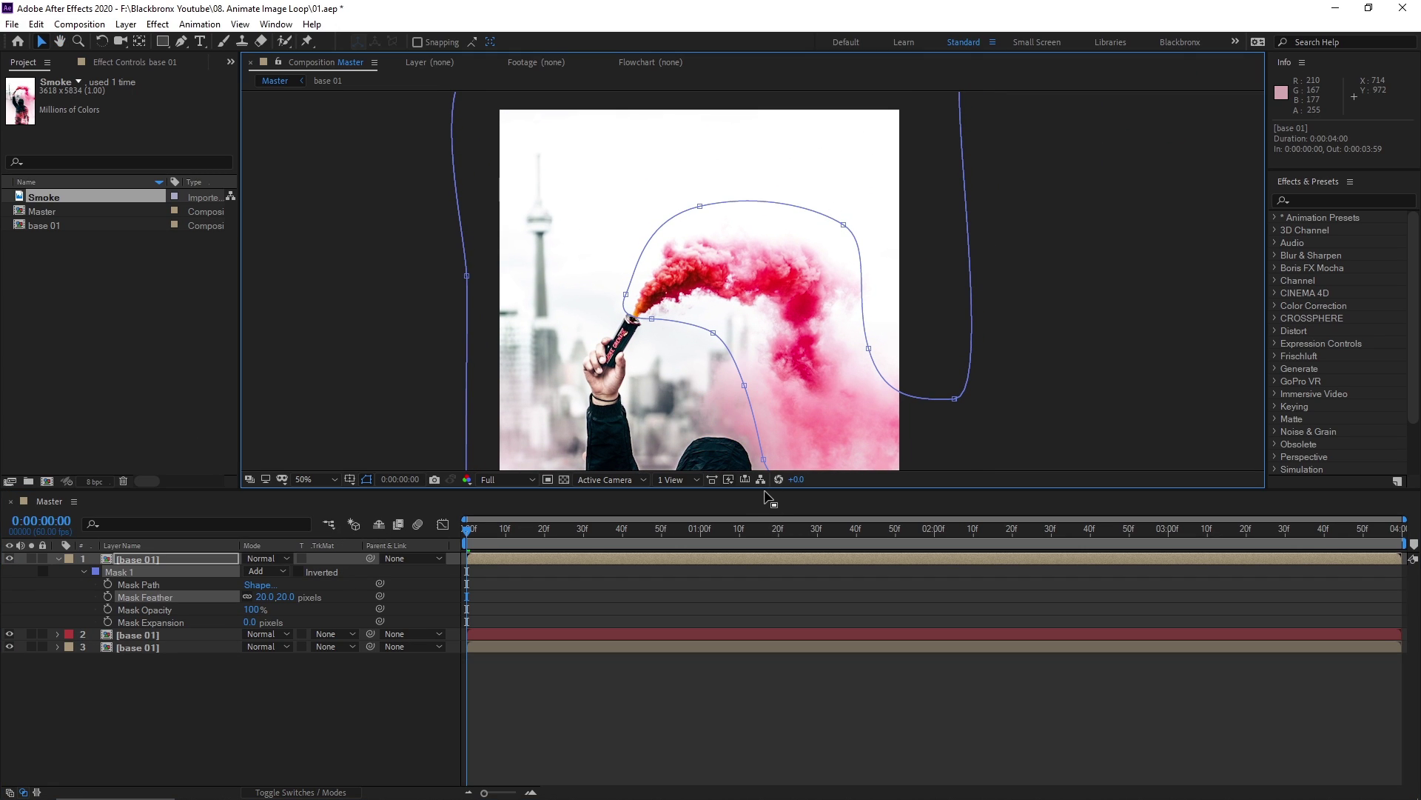
Step: Use the Mask Feather Tool to add a feather point on the mask's inner edge beside the flare
drag(764, 490, 771, 678)
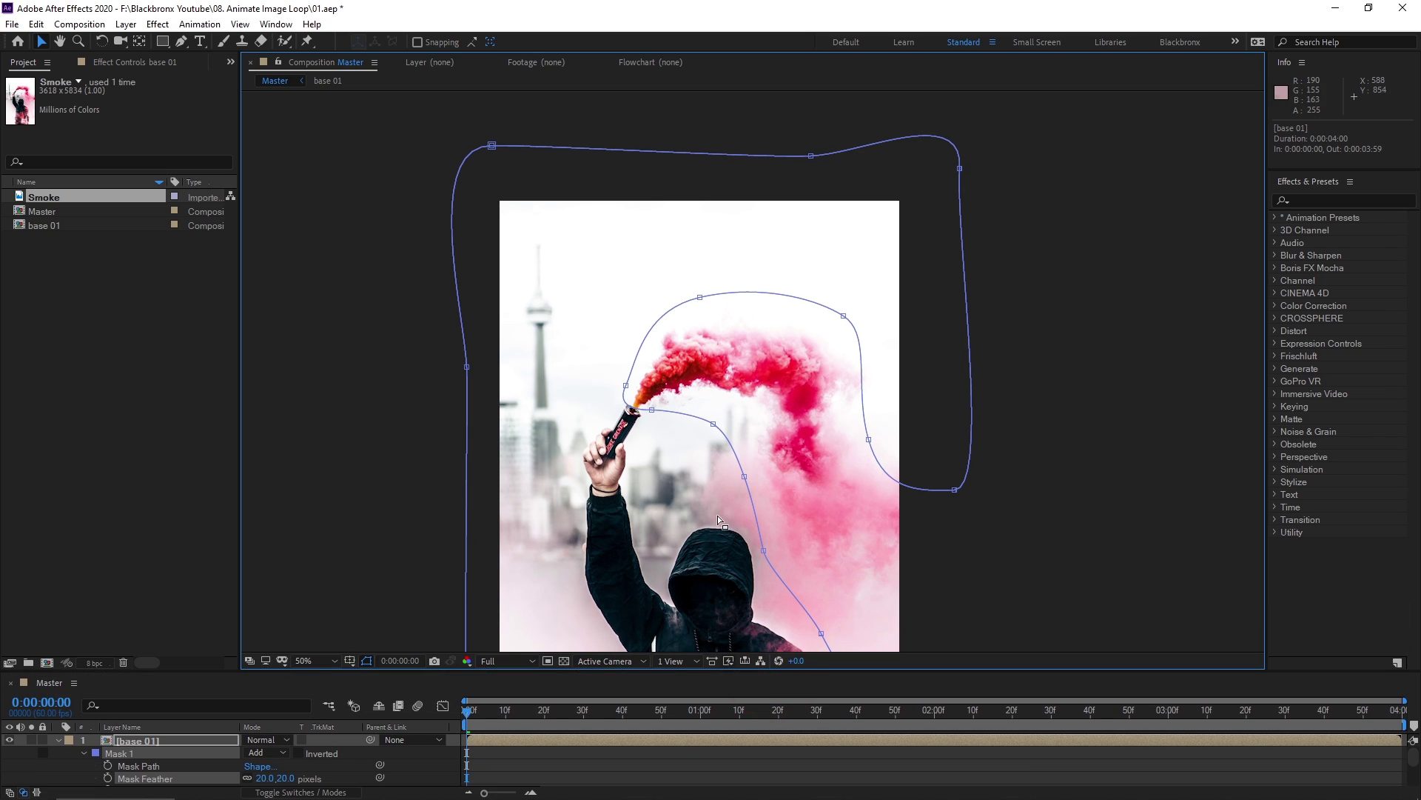
drag(717, 515, 683, 457)
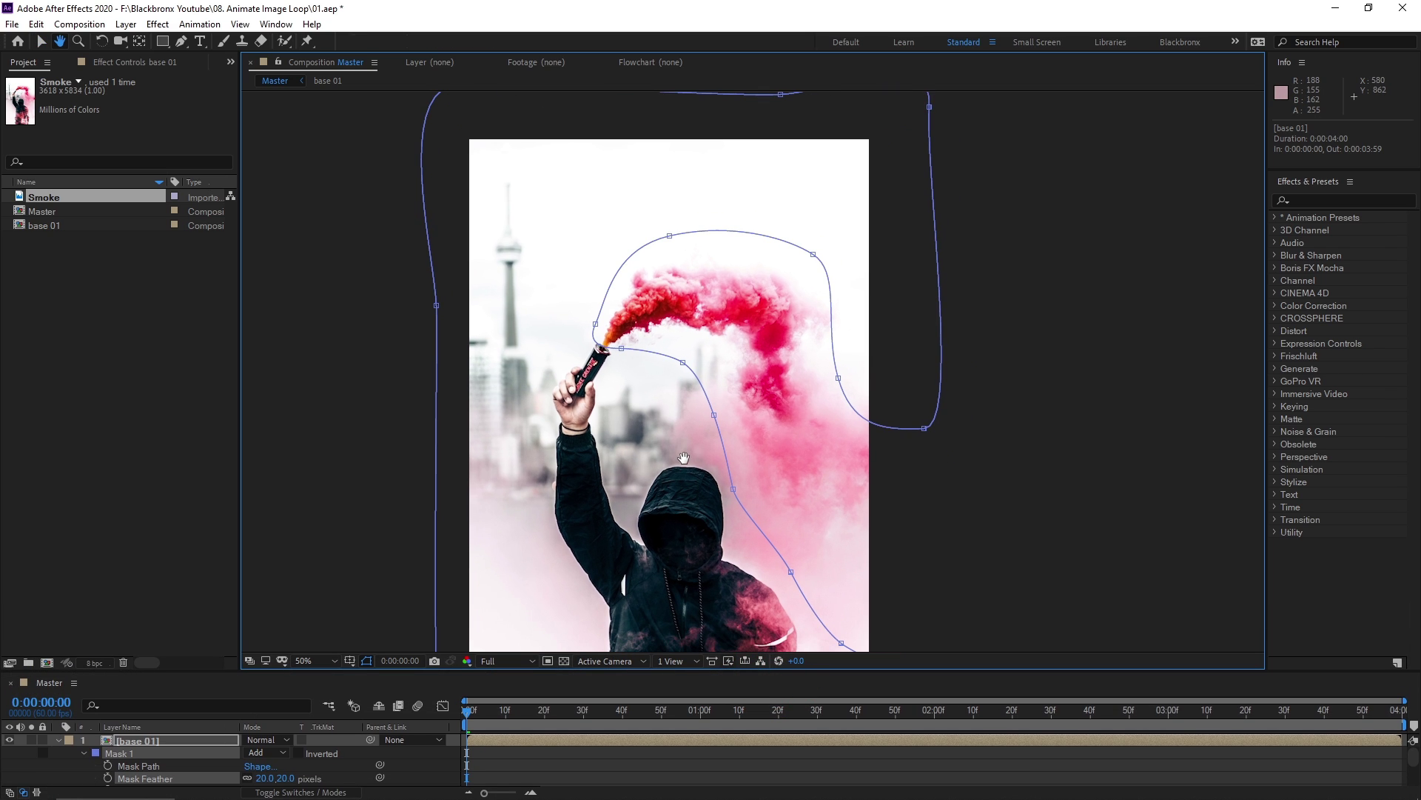
click(184, 42)
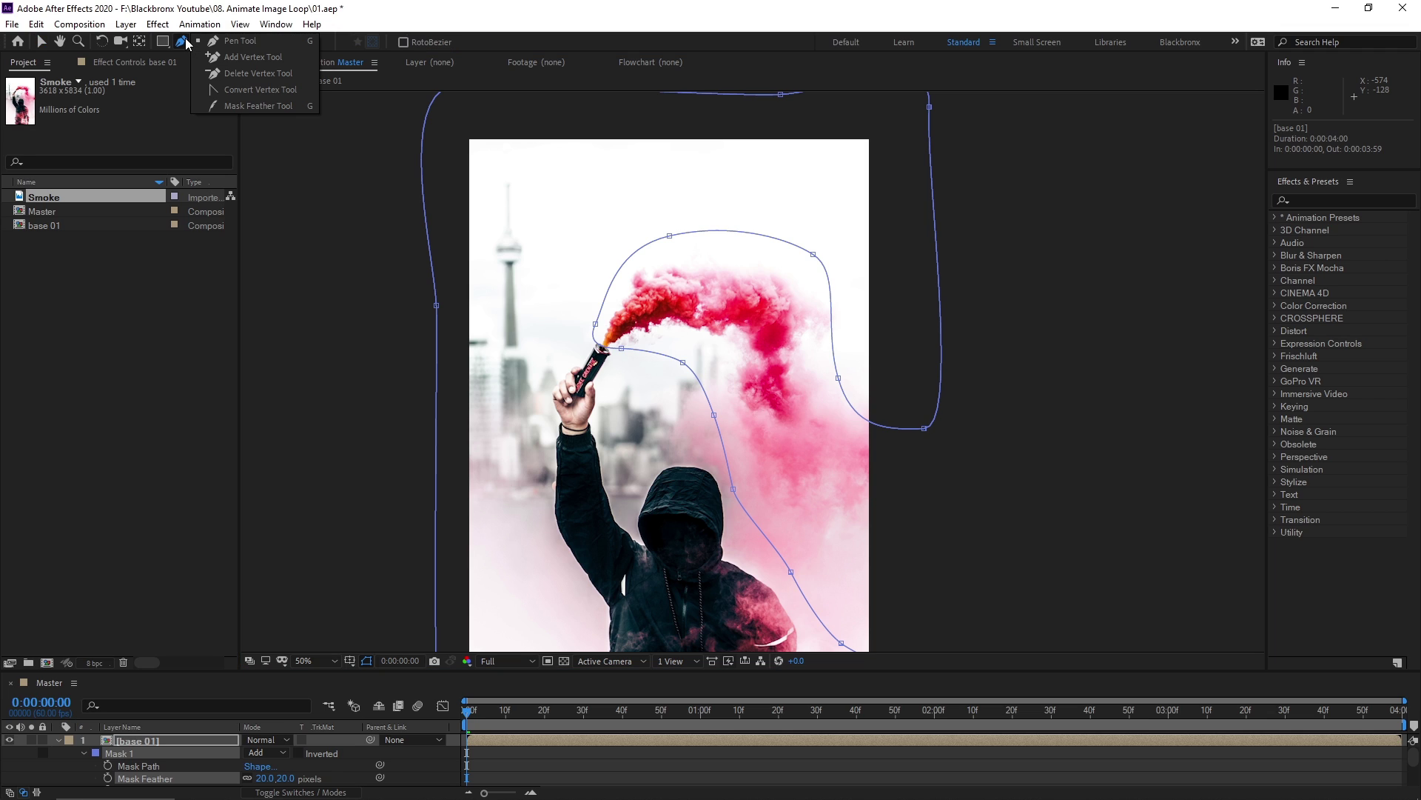
click(254, 108)
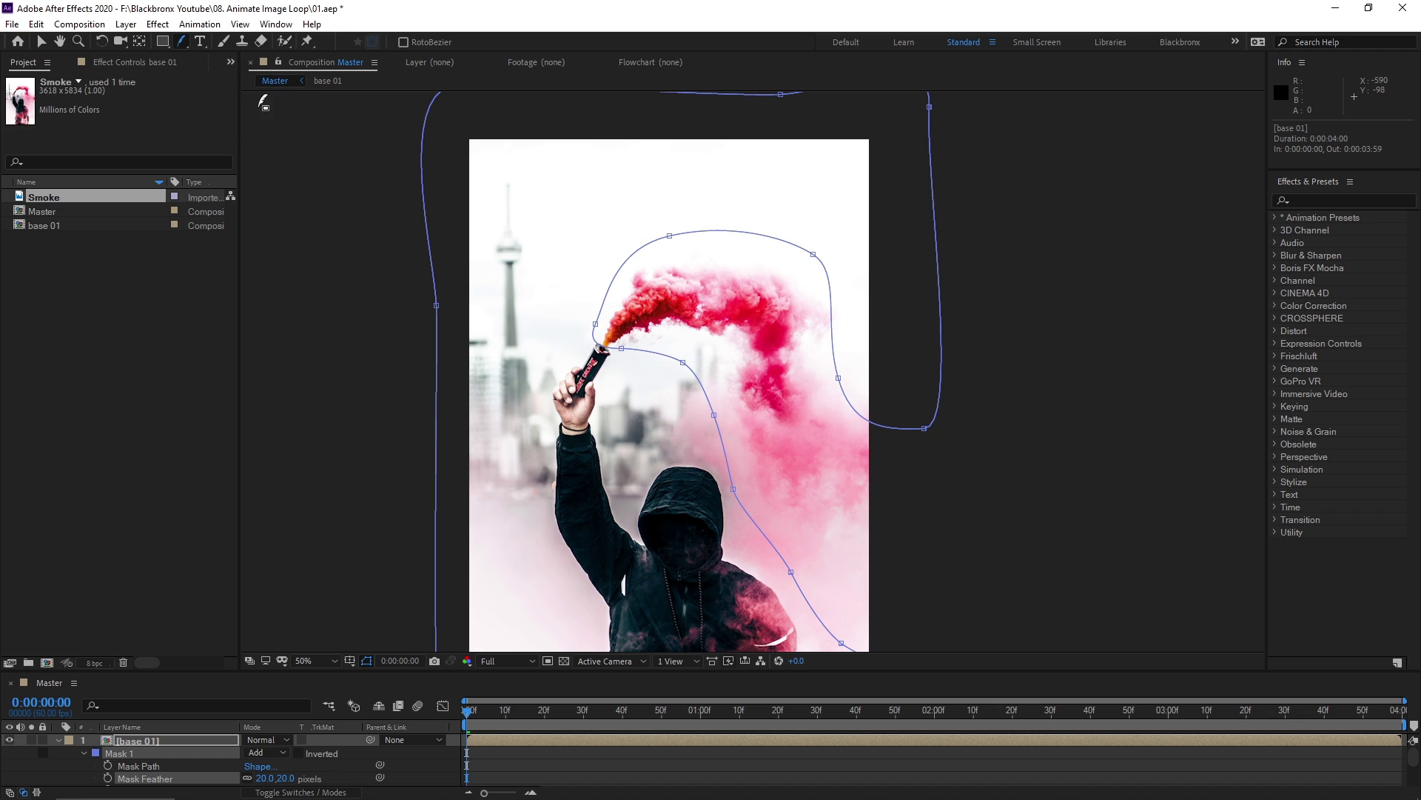
click(683, 363)
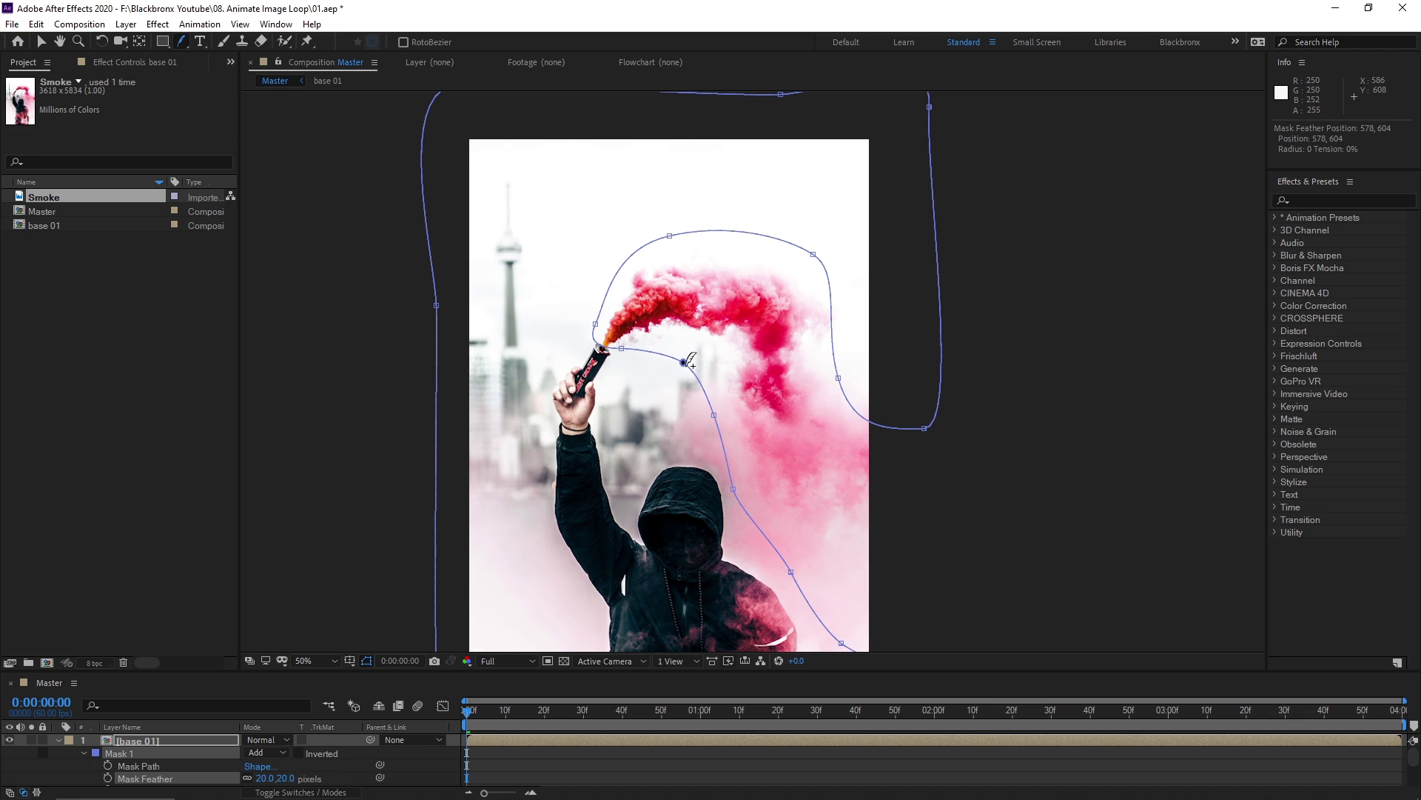
drag(696, 354, 693, 354)
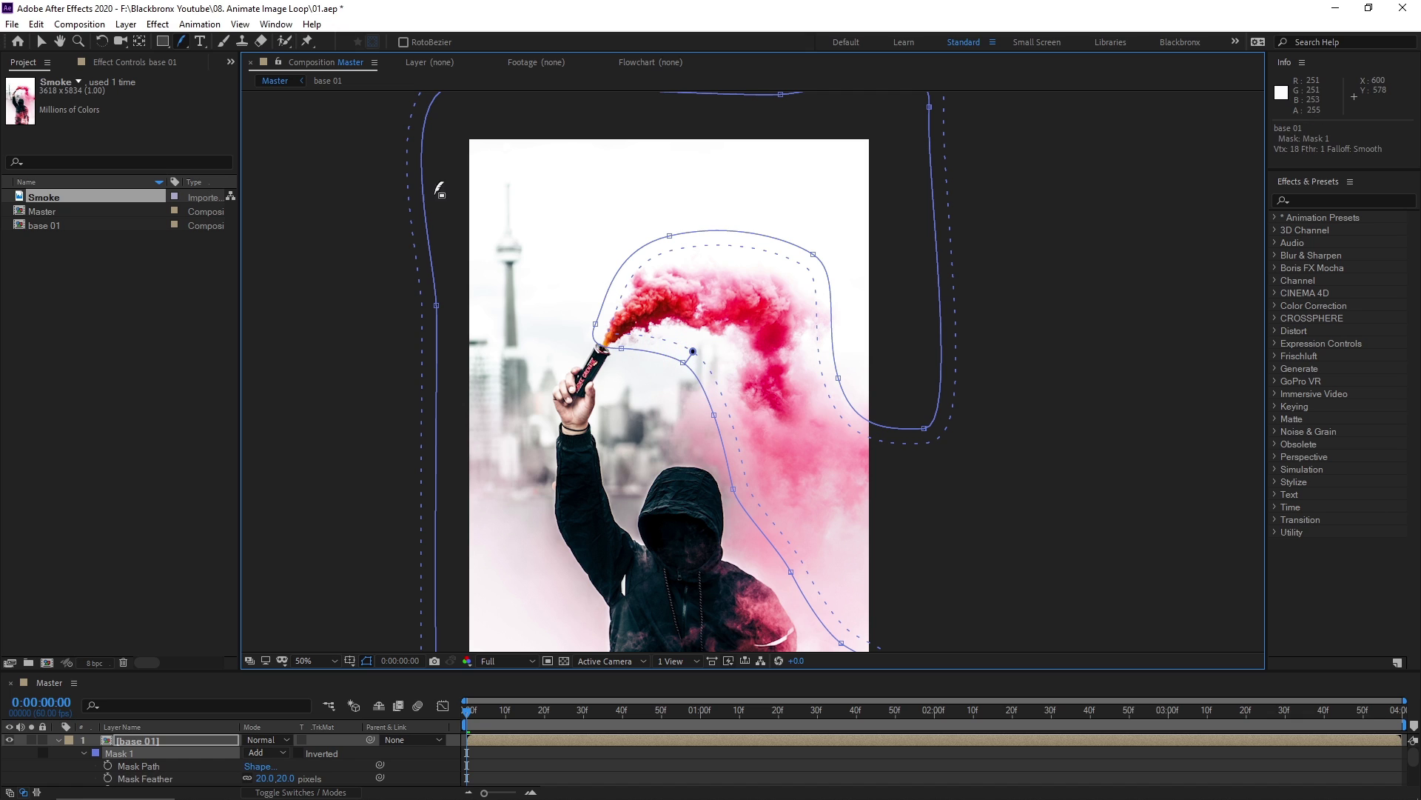
click(42, 42)
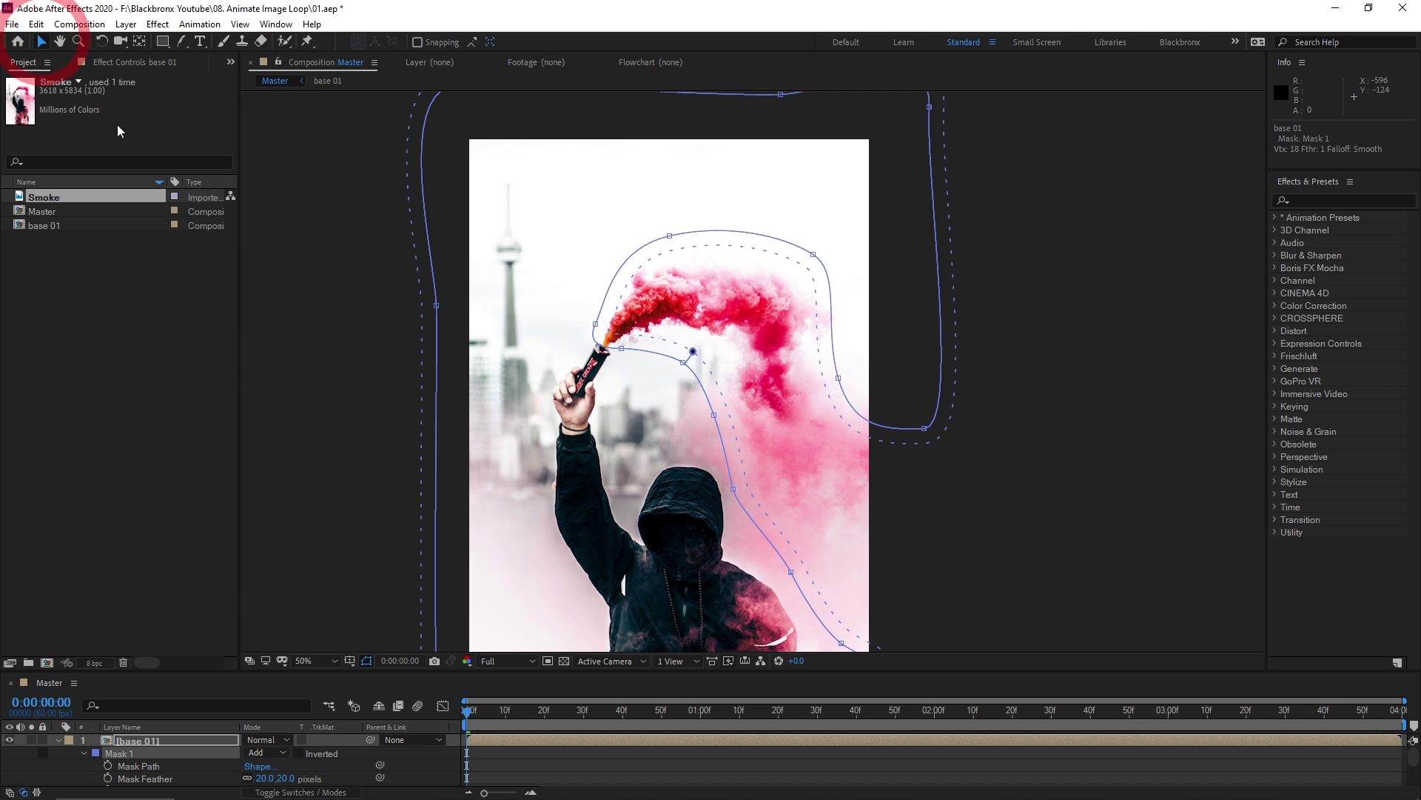
click(912, 619)
key(grave)
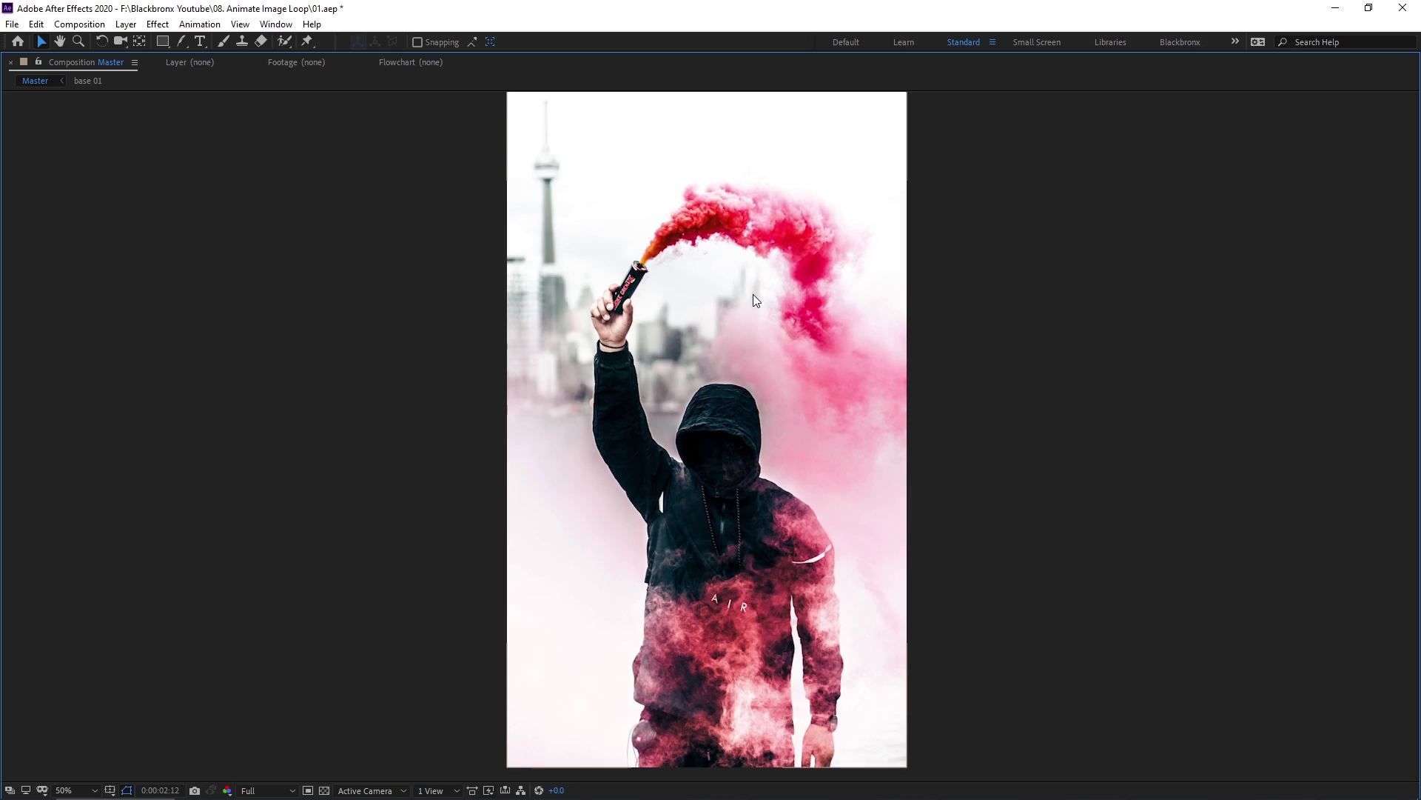
Step: Pull the mask vertices beside the flare can up and to the right
key(grave)
click(150, 741)
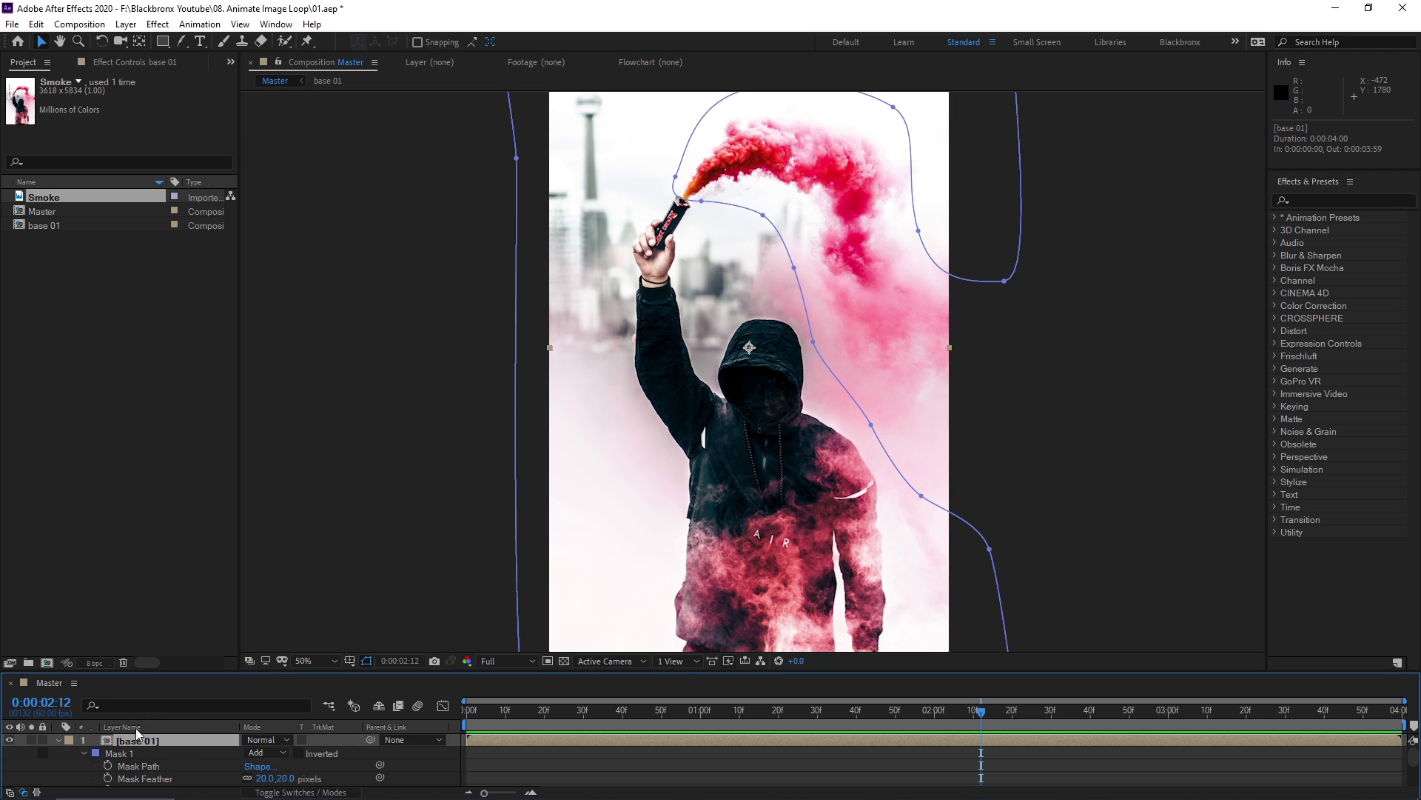
scroll(782, 205, up, 2)
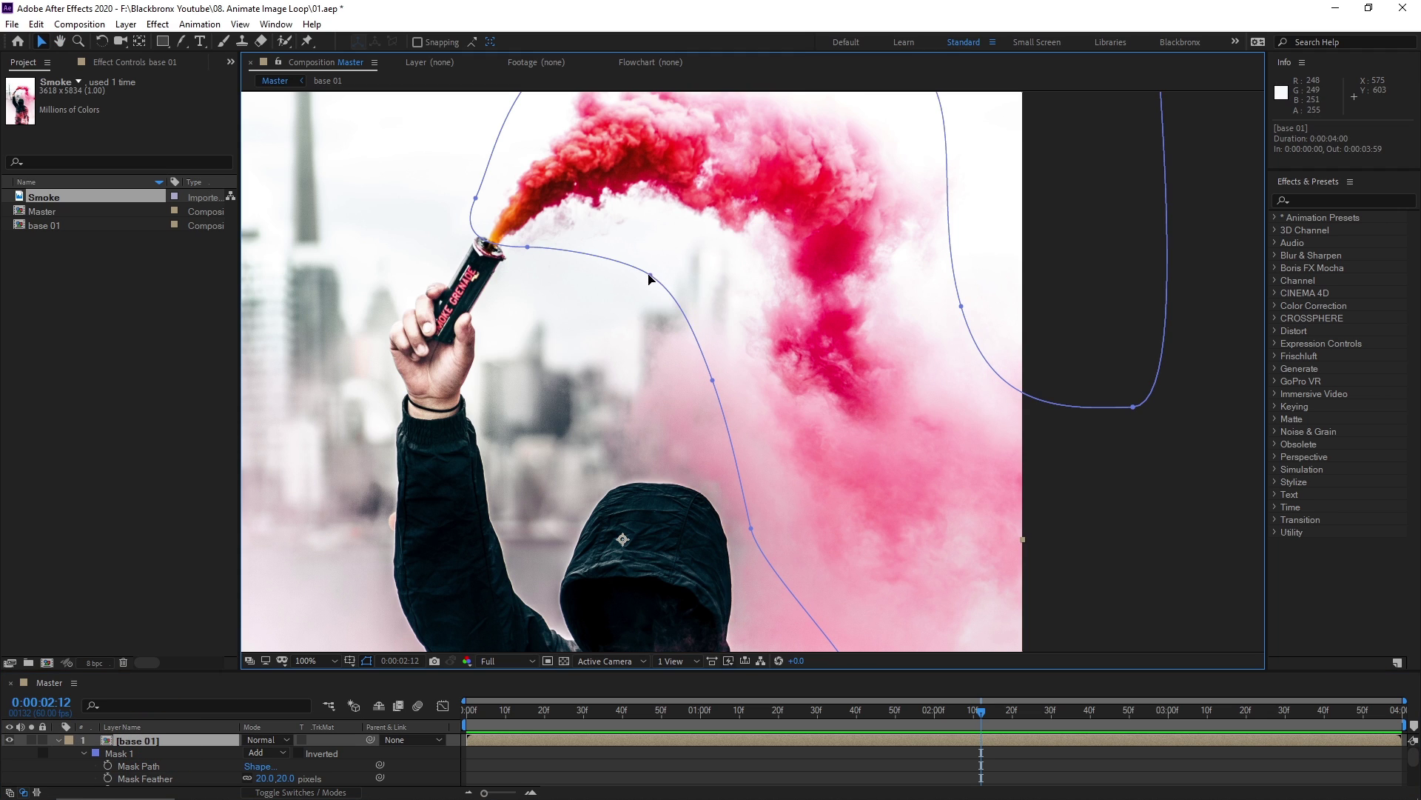
click(649, 277)
drag(649, 277, 681, 257)
drag(713, 380, 723, 319)
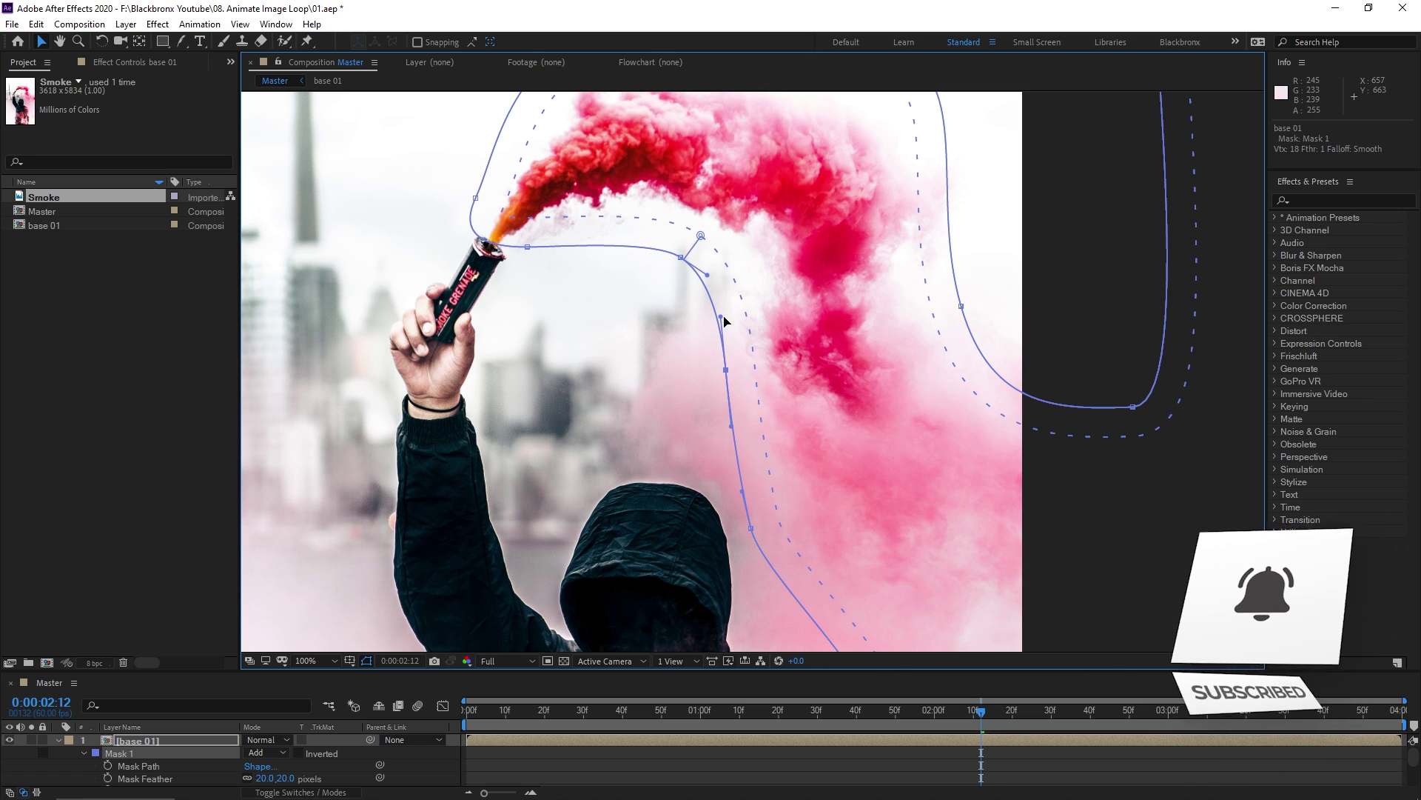
drag(681, 258, 700, 246)
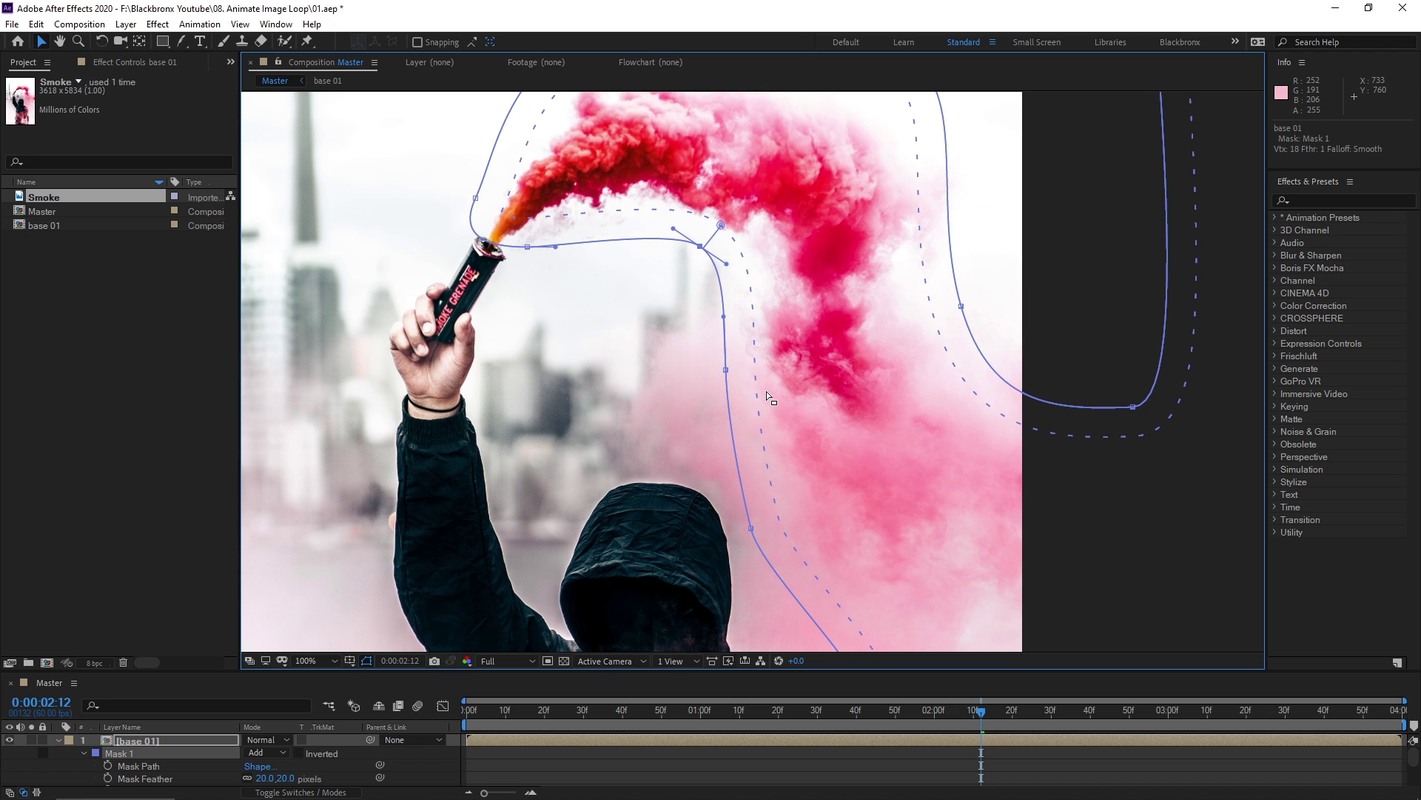
Step: Maximize the viewer at Fit zoom and play a preview of the Master comp
key(grave)
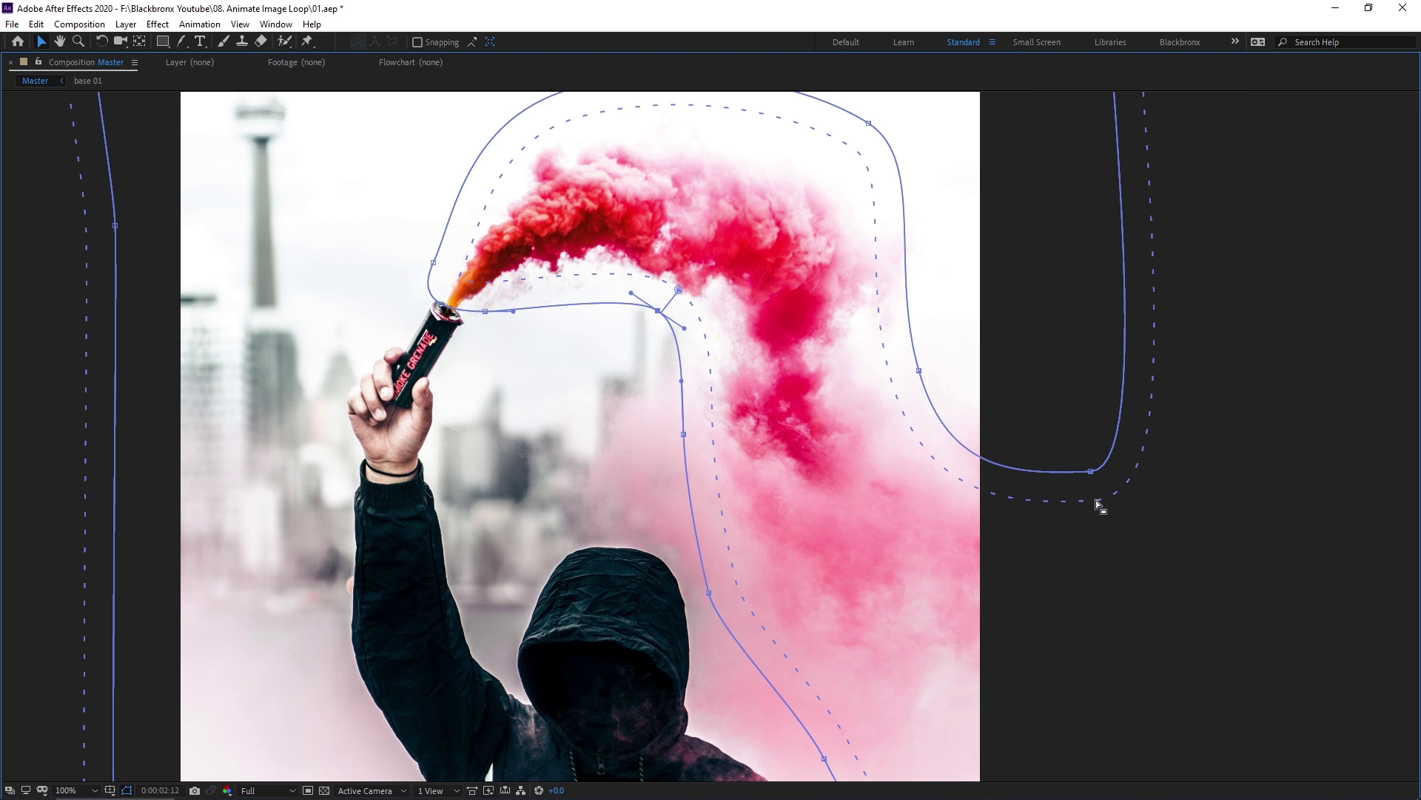
click(1113, 535)
click(71, 789)
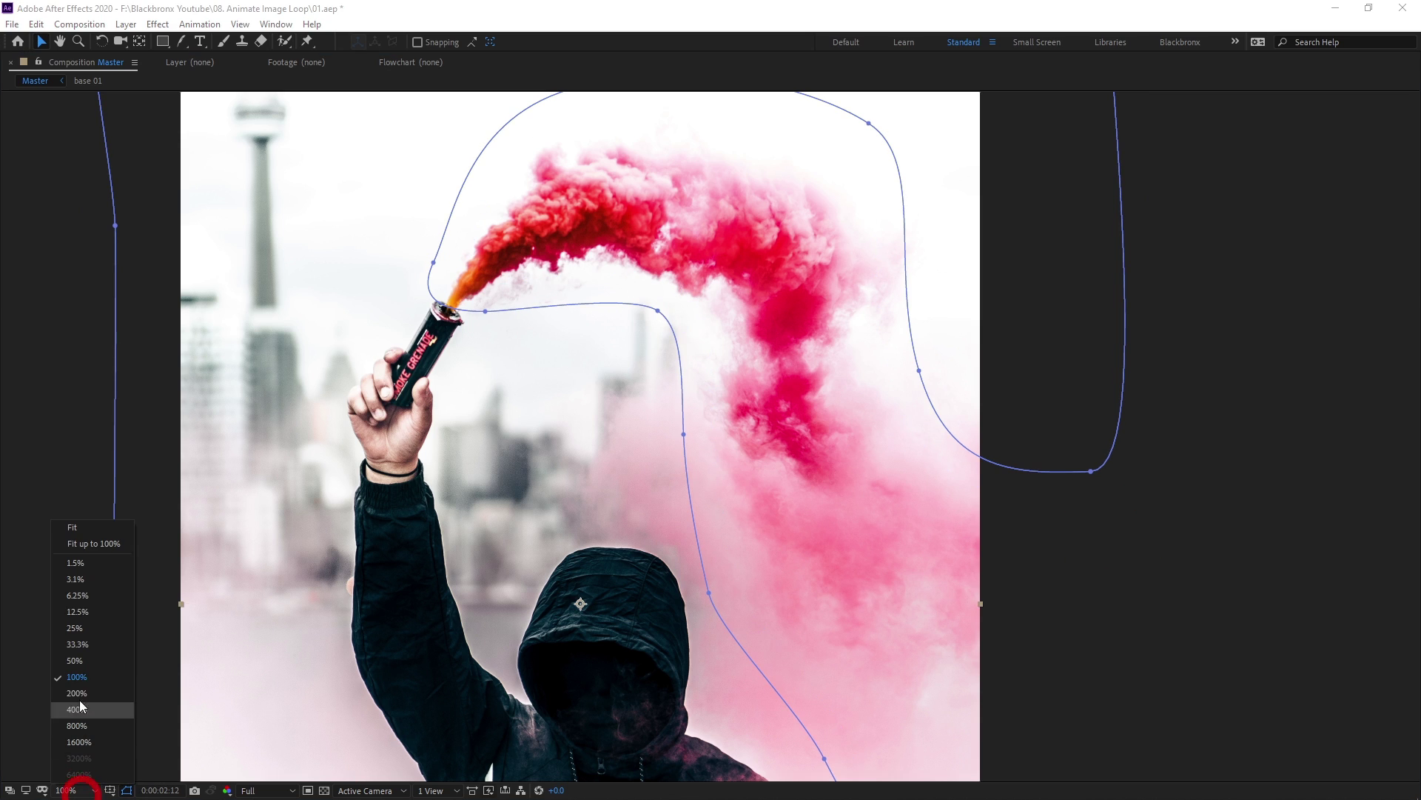
click(72, 528)
key(space)
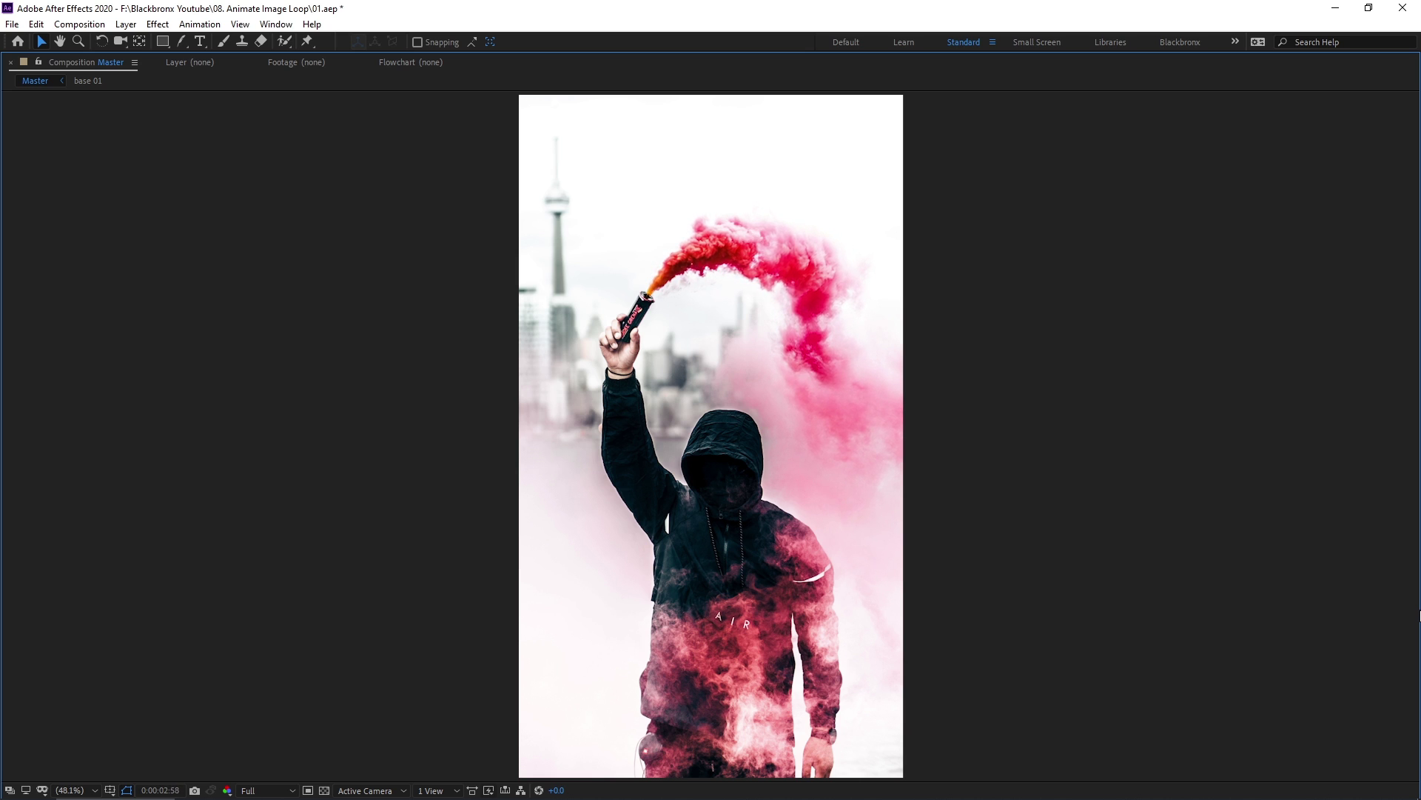
Step: Add a marker at 0:00:02:00 on the second base 01 layer, then duplicate that layer
key(space)
key(grave)
drag(477, 601, 933, 612)
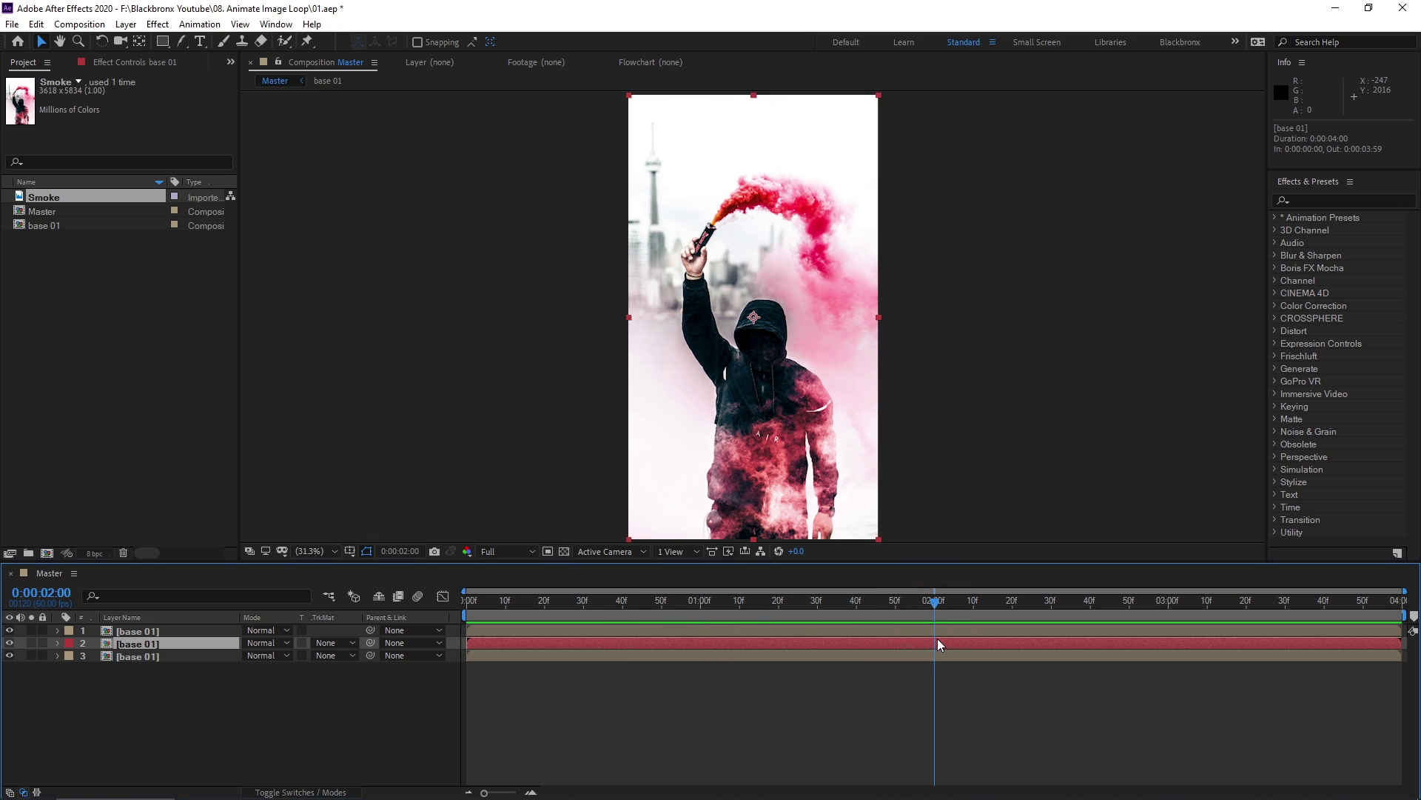
click(937, 638)
right_click(937, 638)
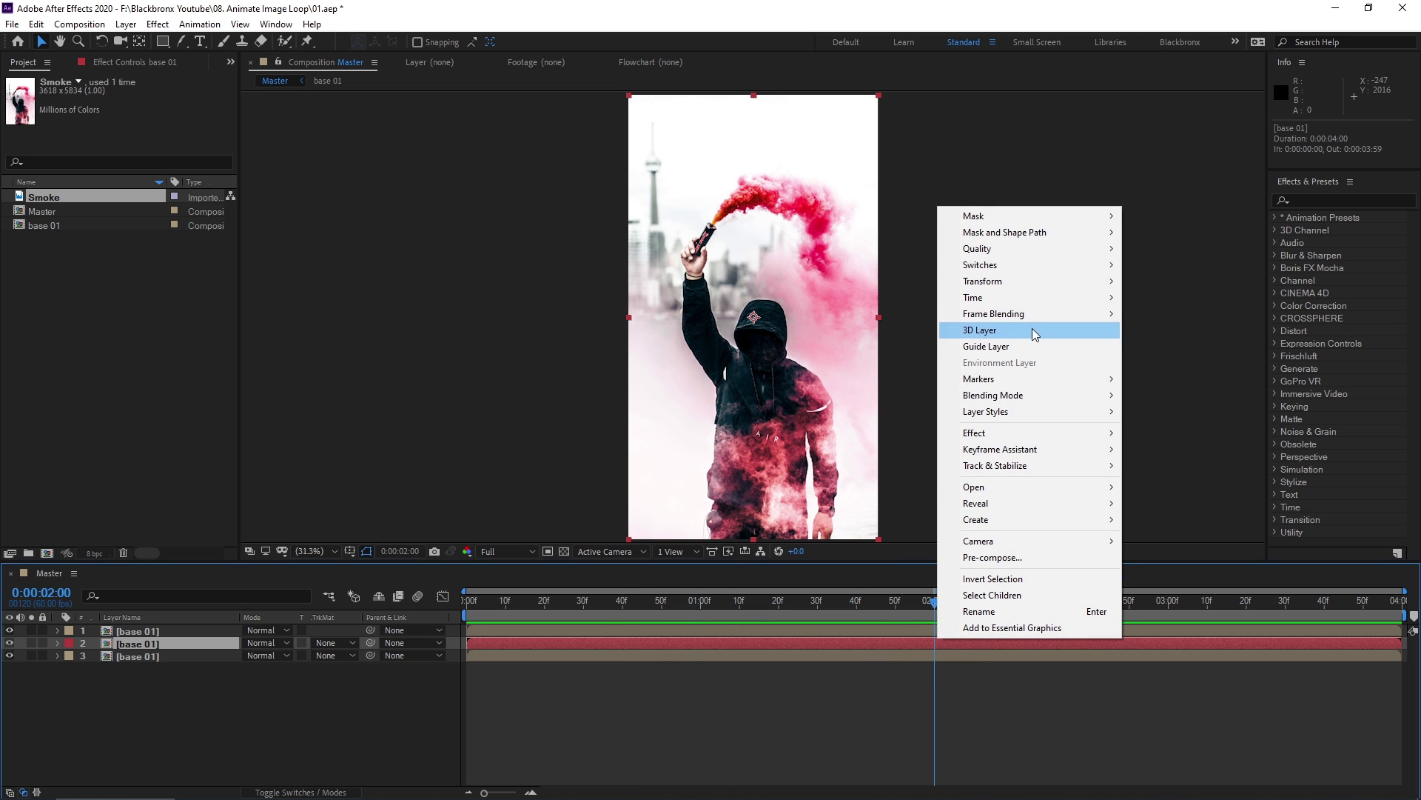
mouse_move(1090, 234)
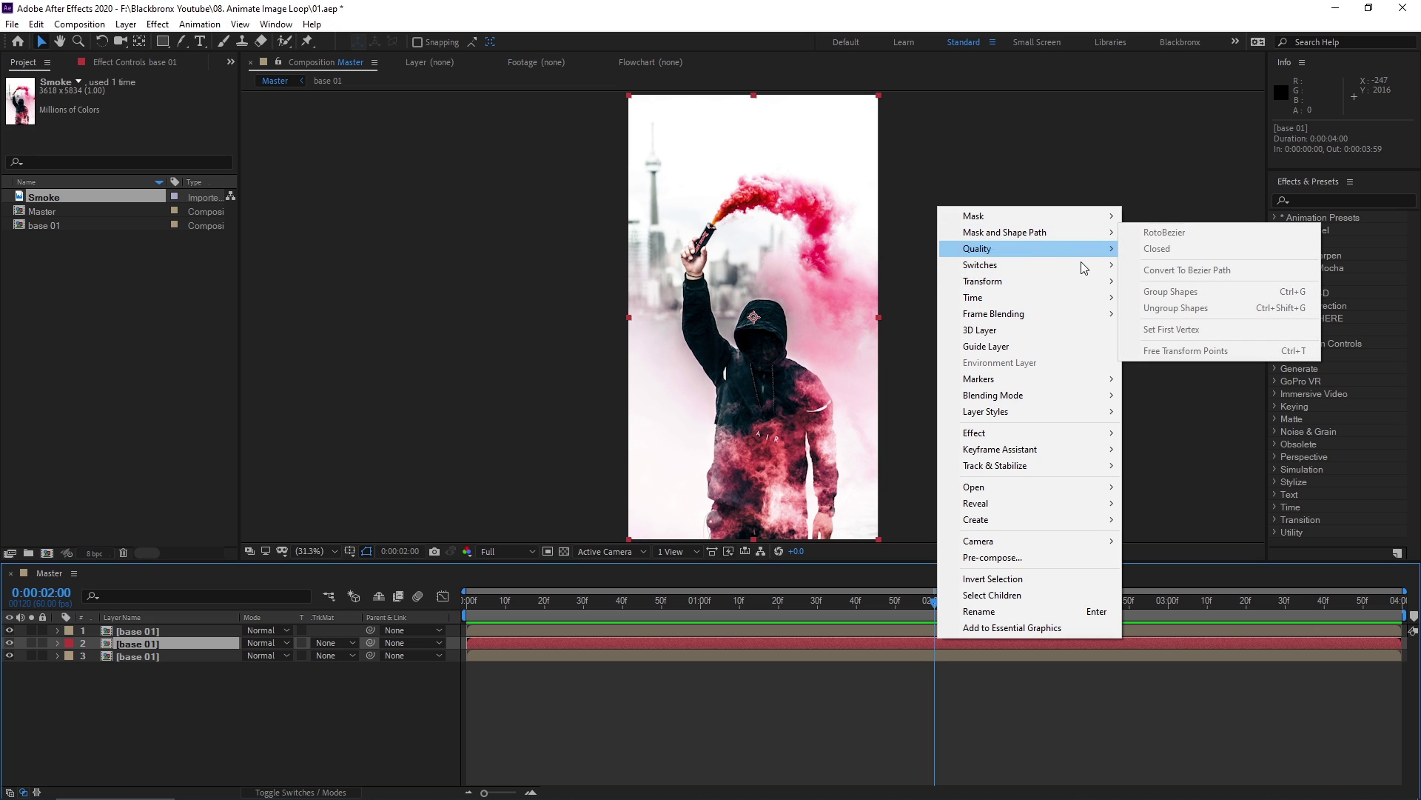
mouse_move(1072, 378)
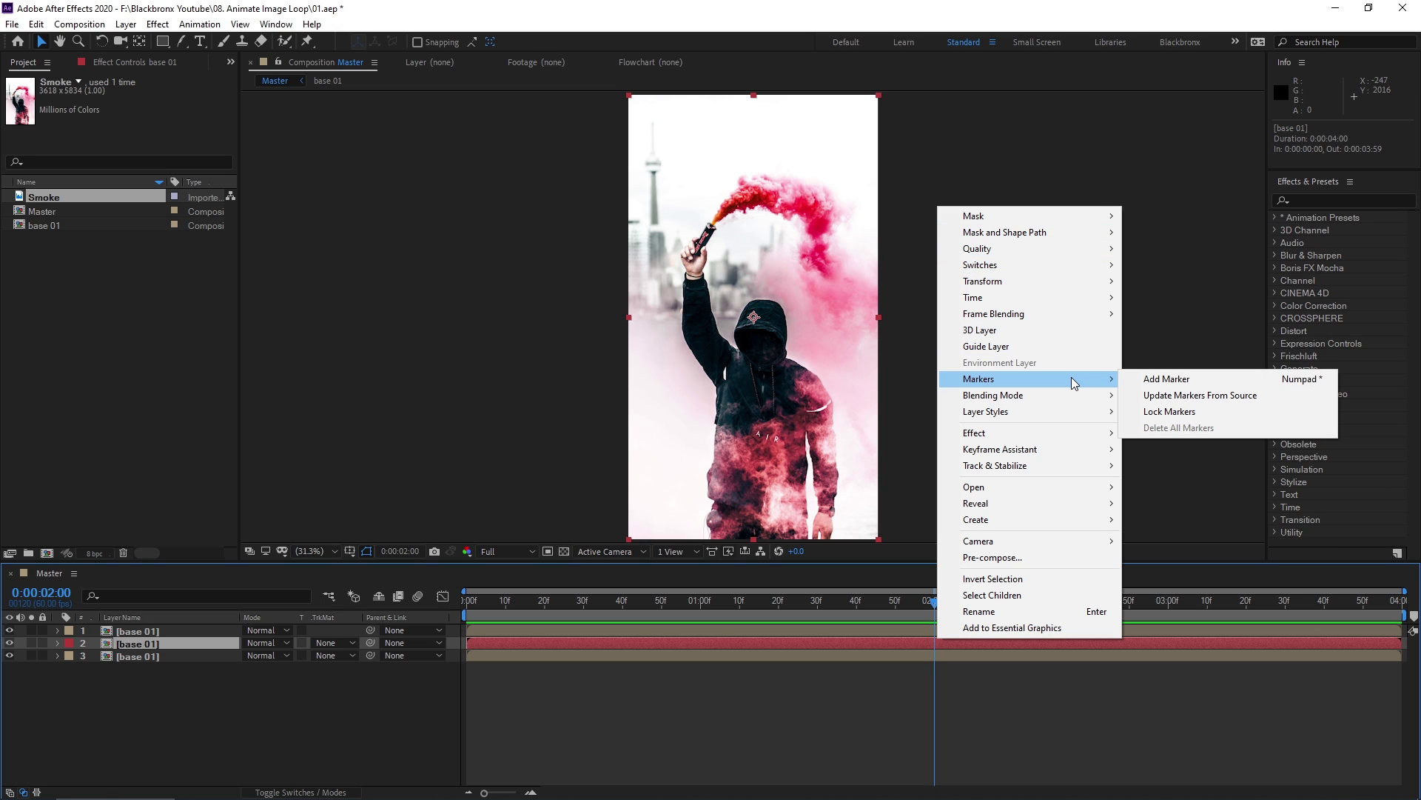
click(1146, 381)
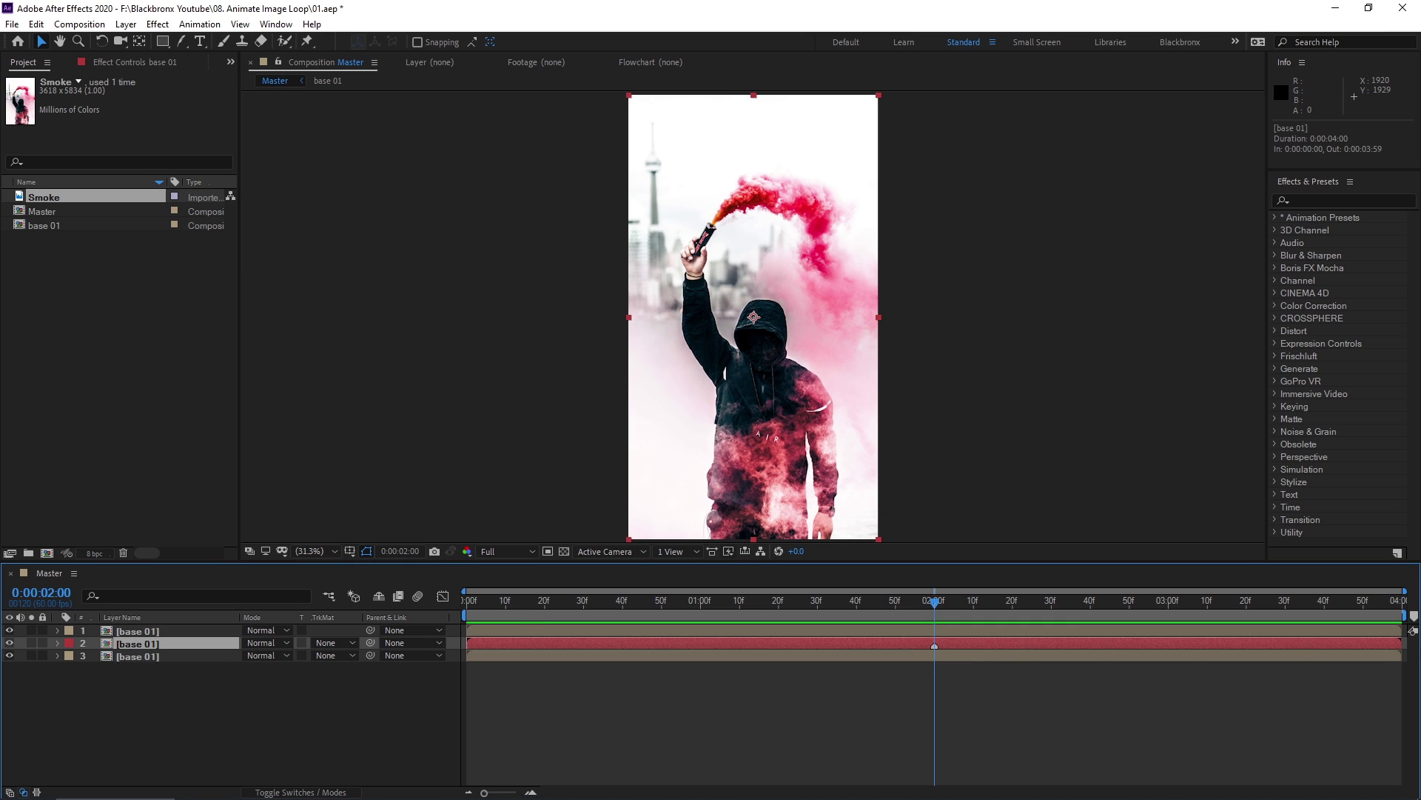
key(ctrl+d)
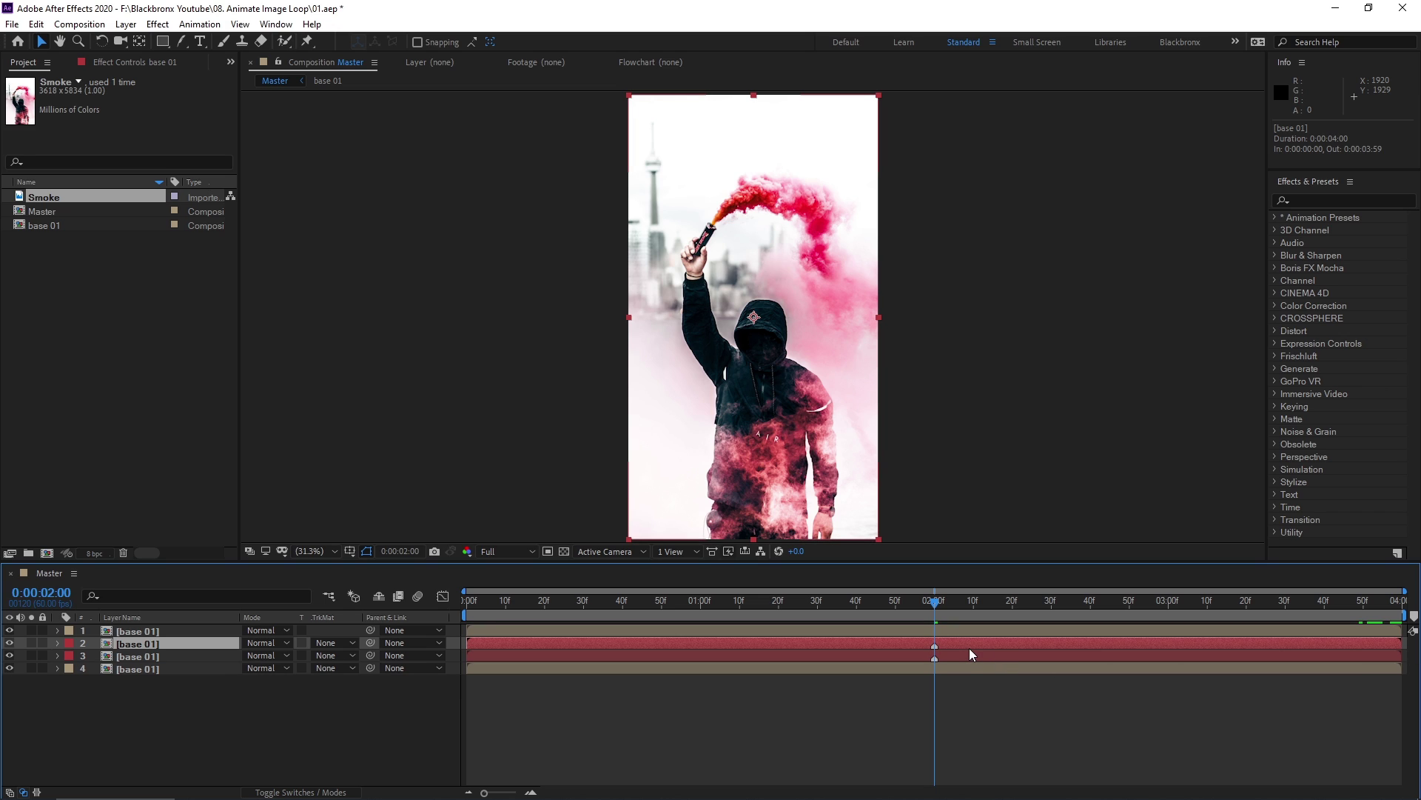
Step: Keyframe layer 2's Opacity: 100% at 2:00, 0% at the start, and 0% at the last frame
key(t)
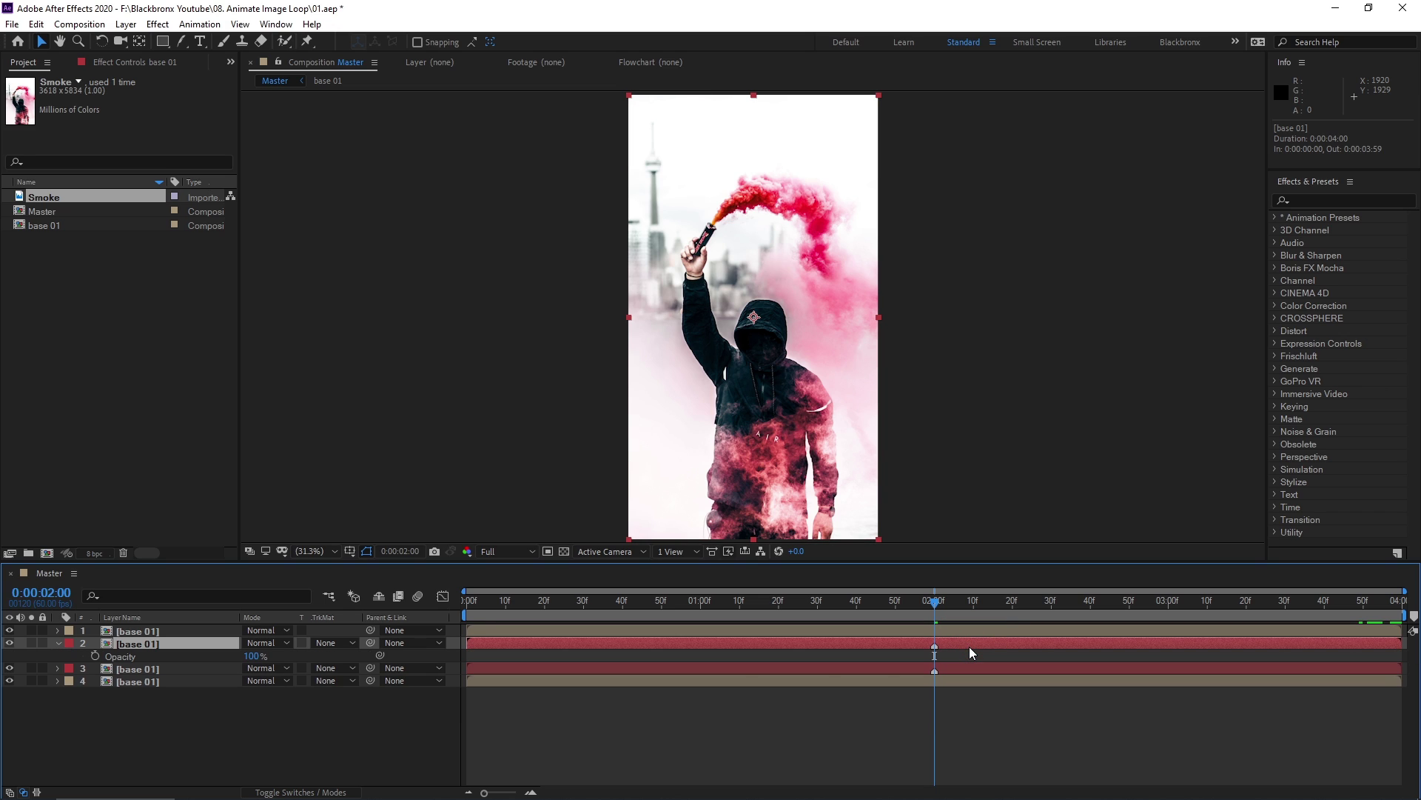
click(96, 656)
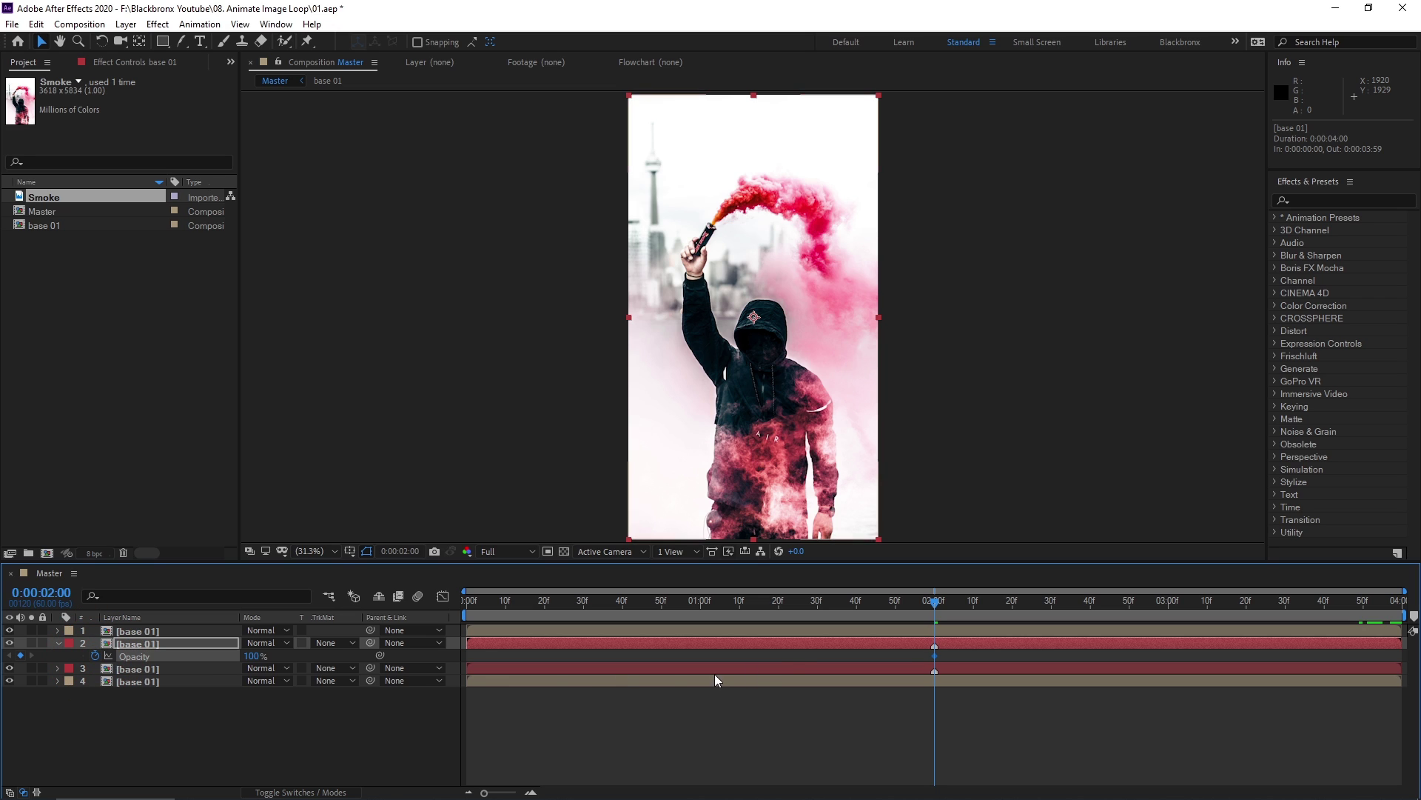
drag(937, 606, 458, 619)
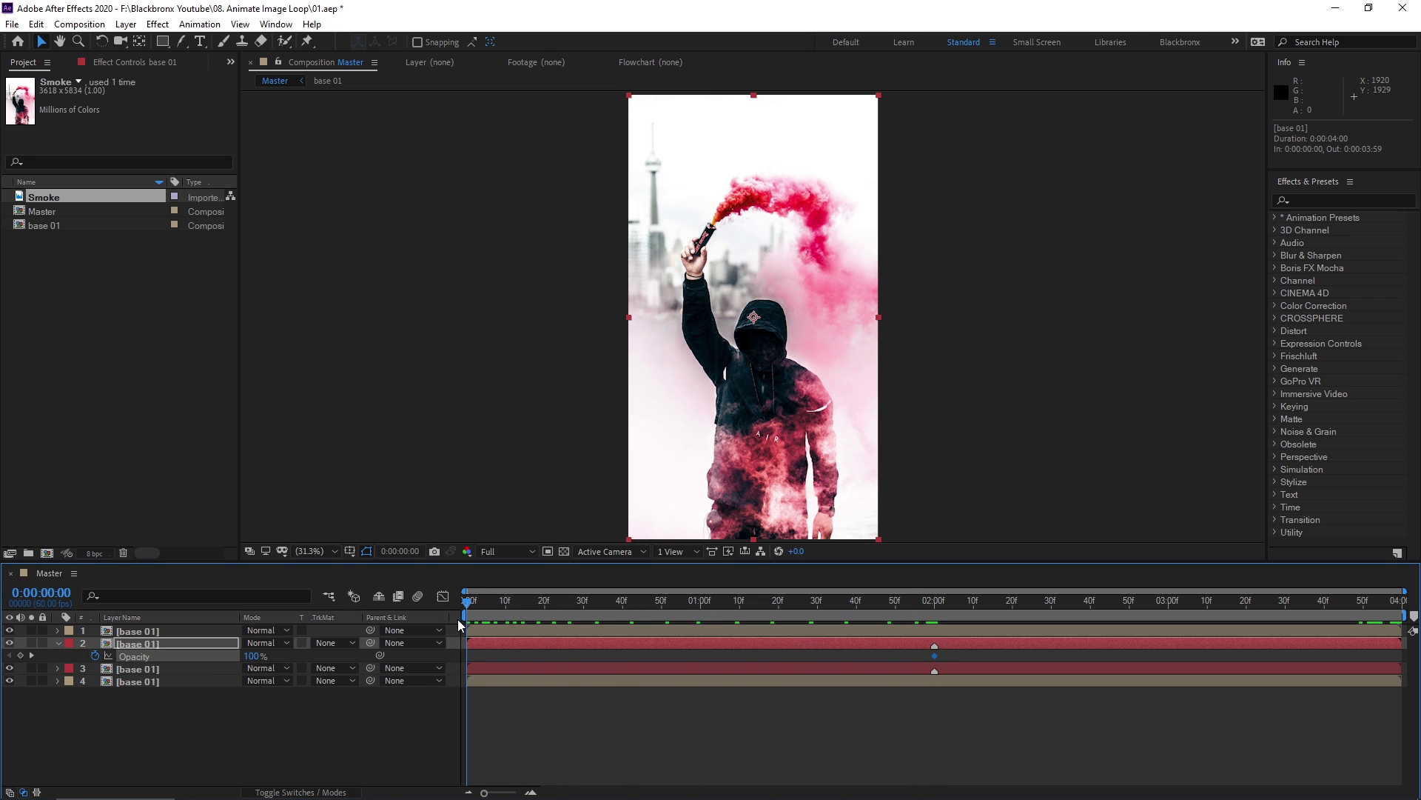
click(250, 656)
text(0)
key(Return)
drag(933, 602, 1399, 602)
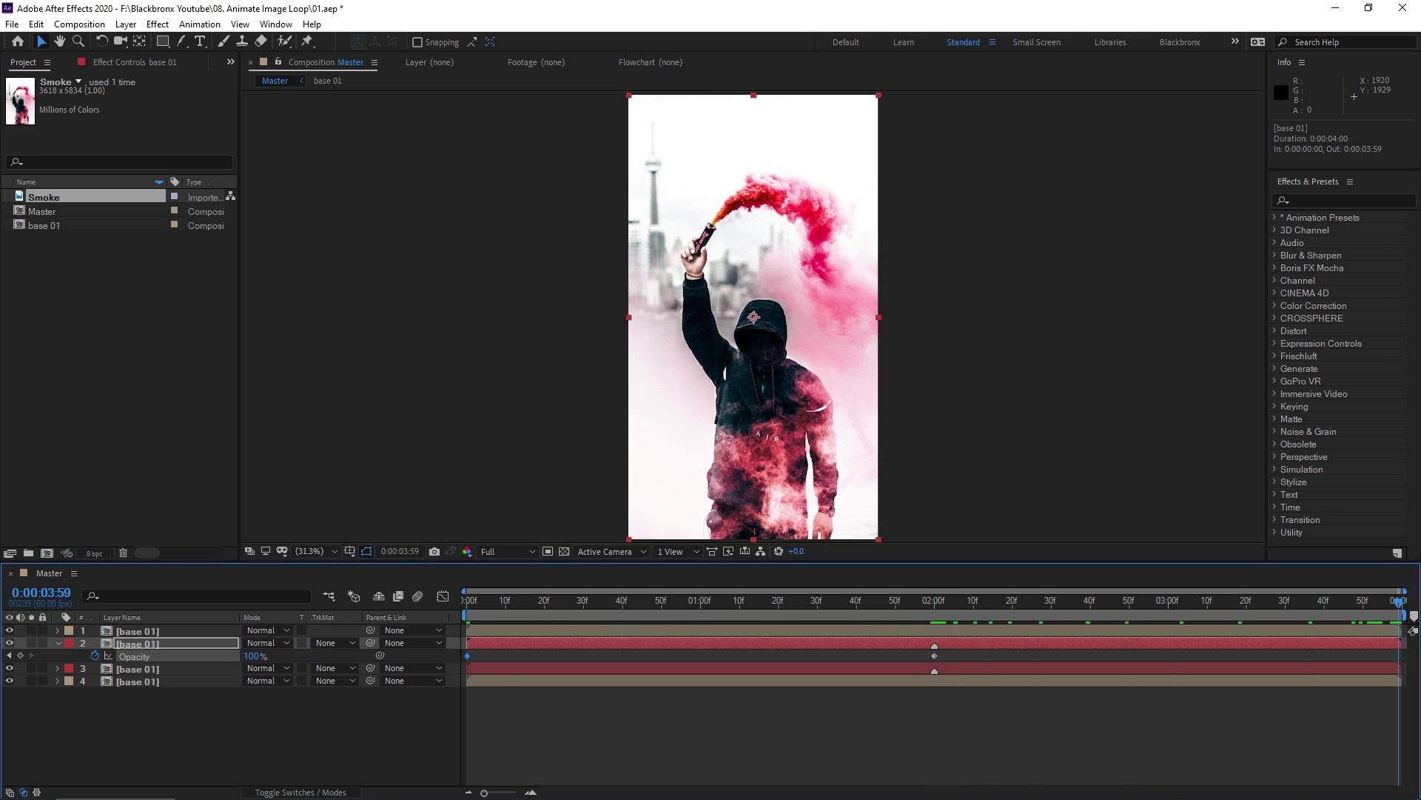
click(256, 656)
text(0)
key(Return)
click(1396, 602)
Step: Move layer 2 to start at 2:00, add a copy ending at 2:00, and check the crossfade full-screen
drag(911, 644, 1344, 641)
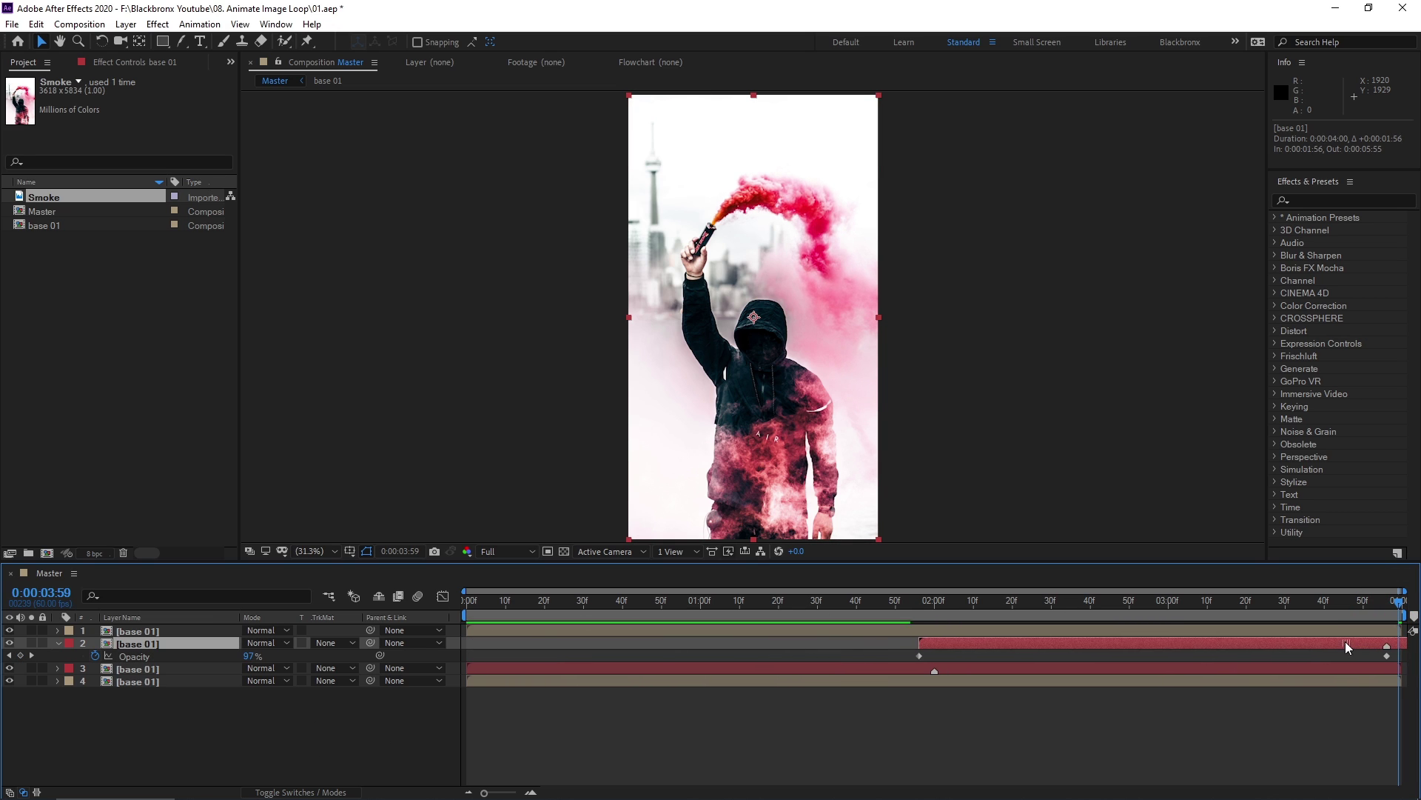
click(1352, 642)
key(ctrl+d)
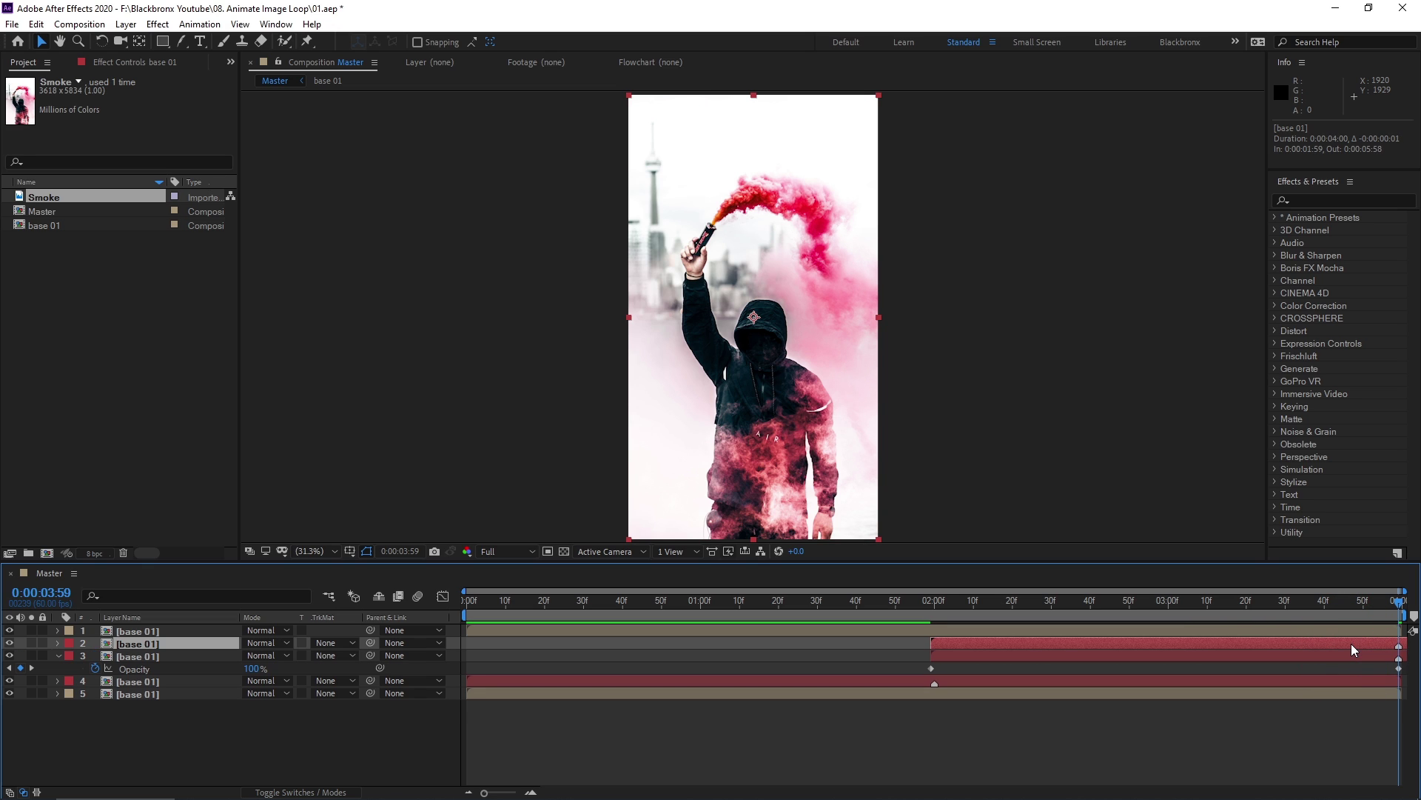
drag(1350, 643, 603, 622)
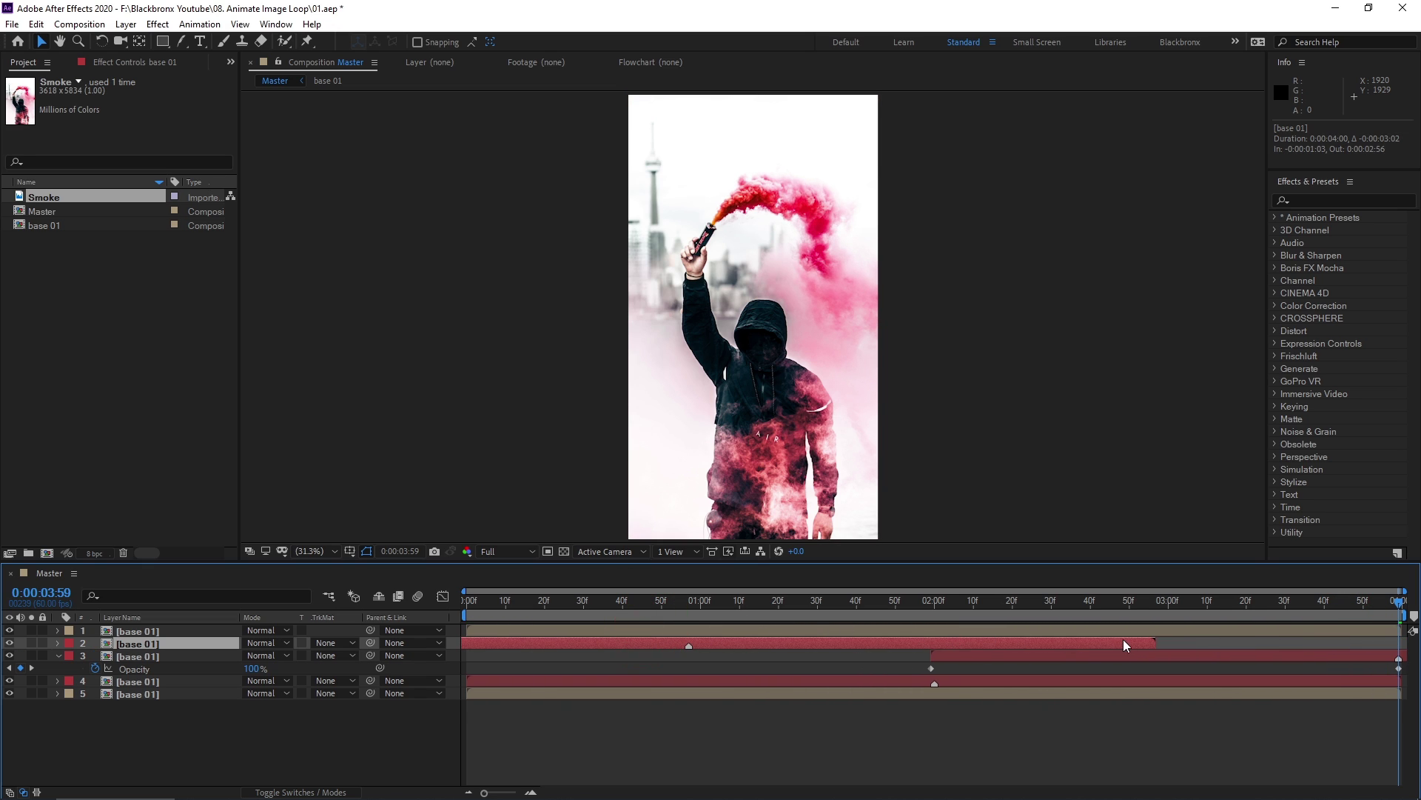
drag(1103, 650, 913, 653)
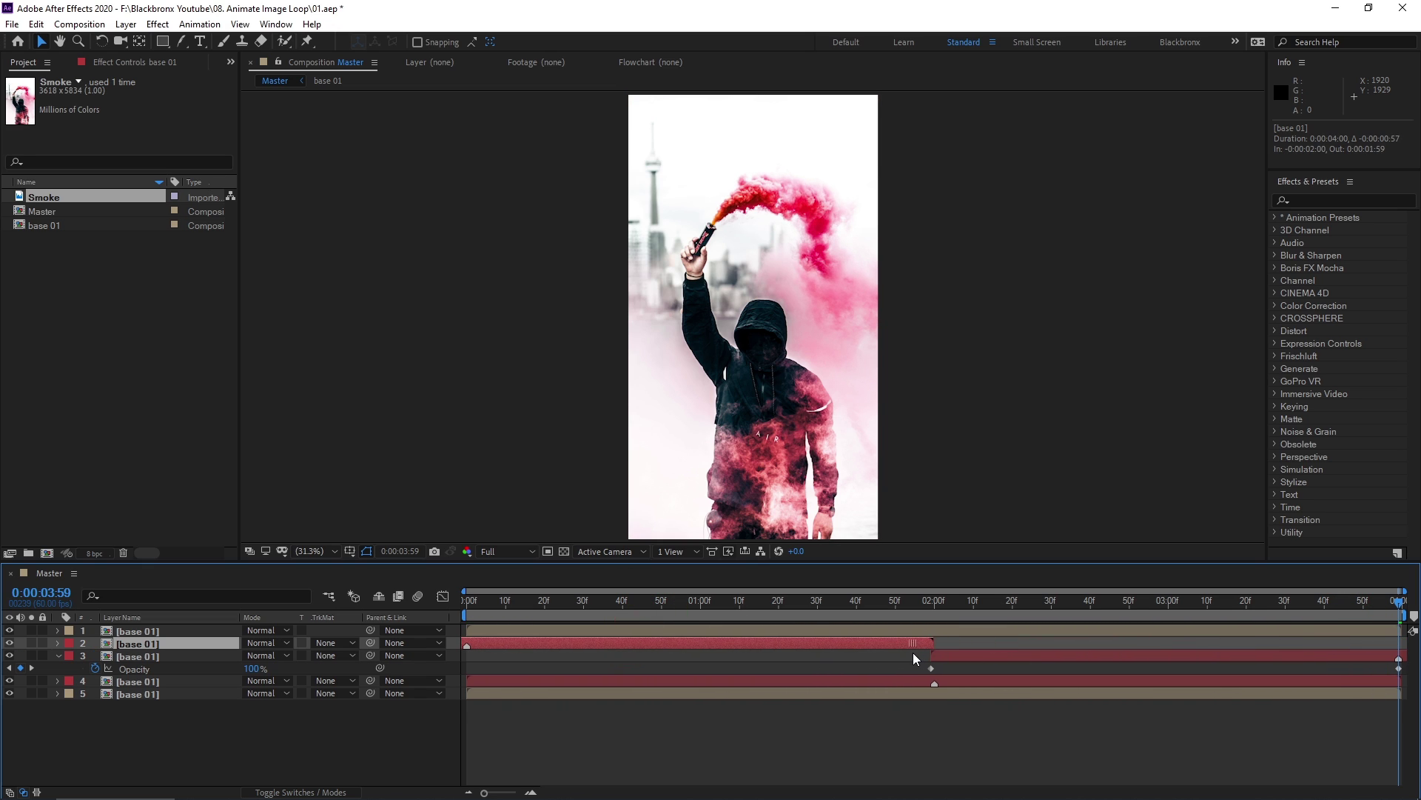
drag(915, 601, 963, 600)
key(grave)
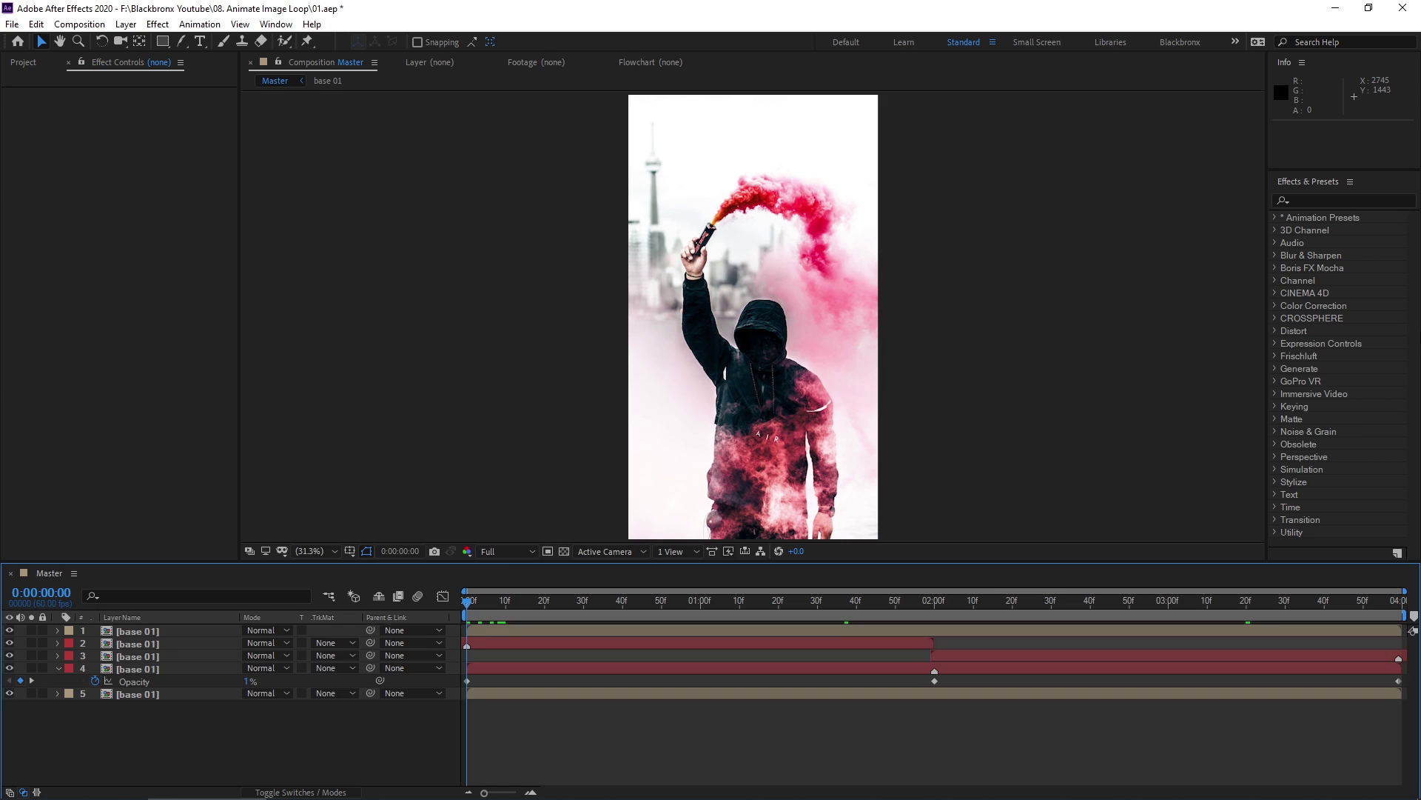
Step: Create a new solid layer named 'dust'
key(ctrl+y)
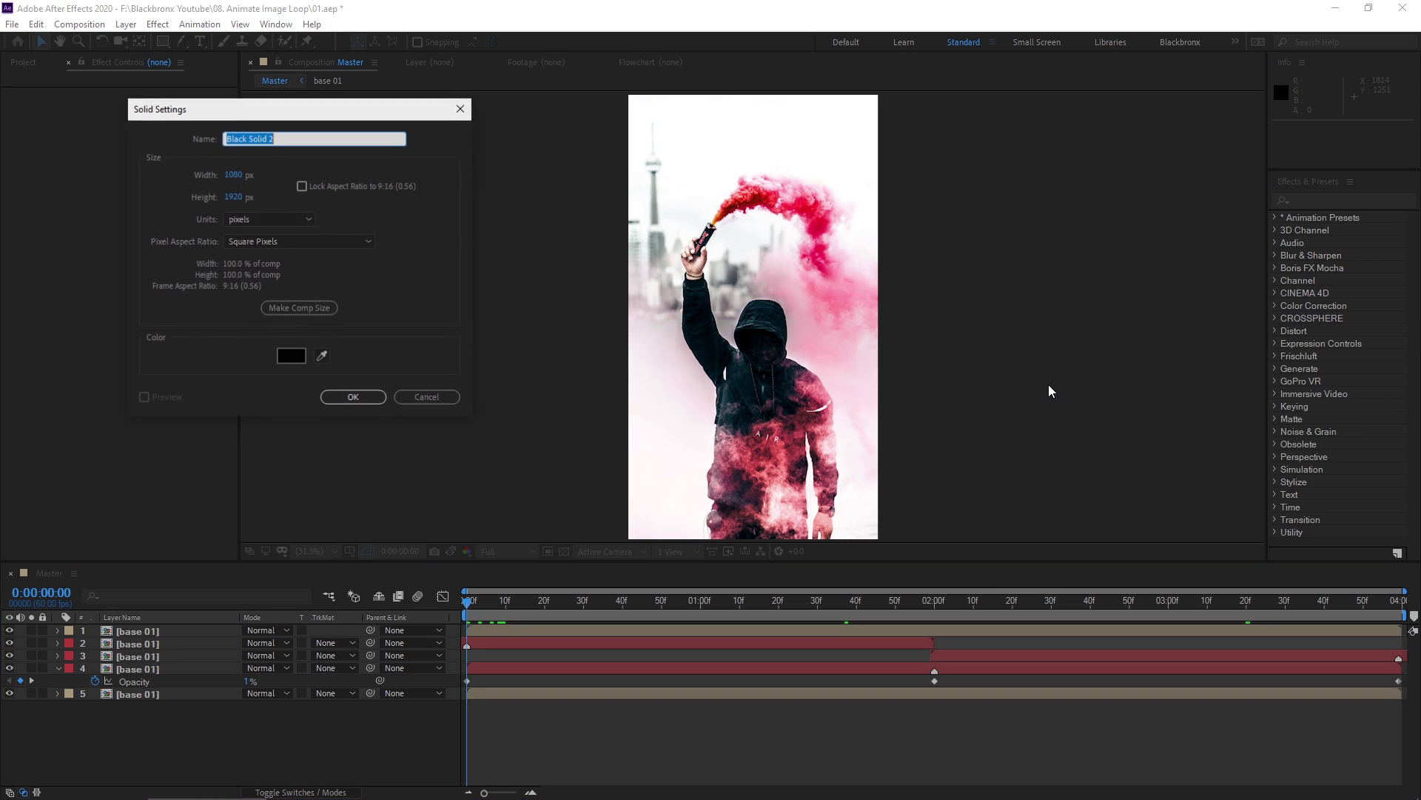
text(du)
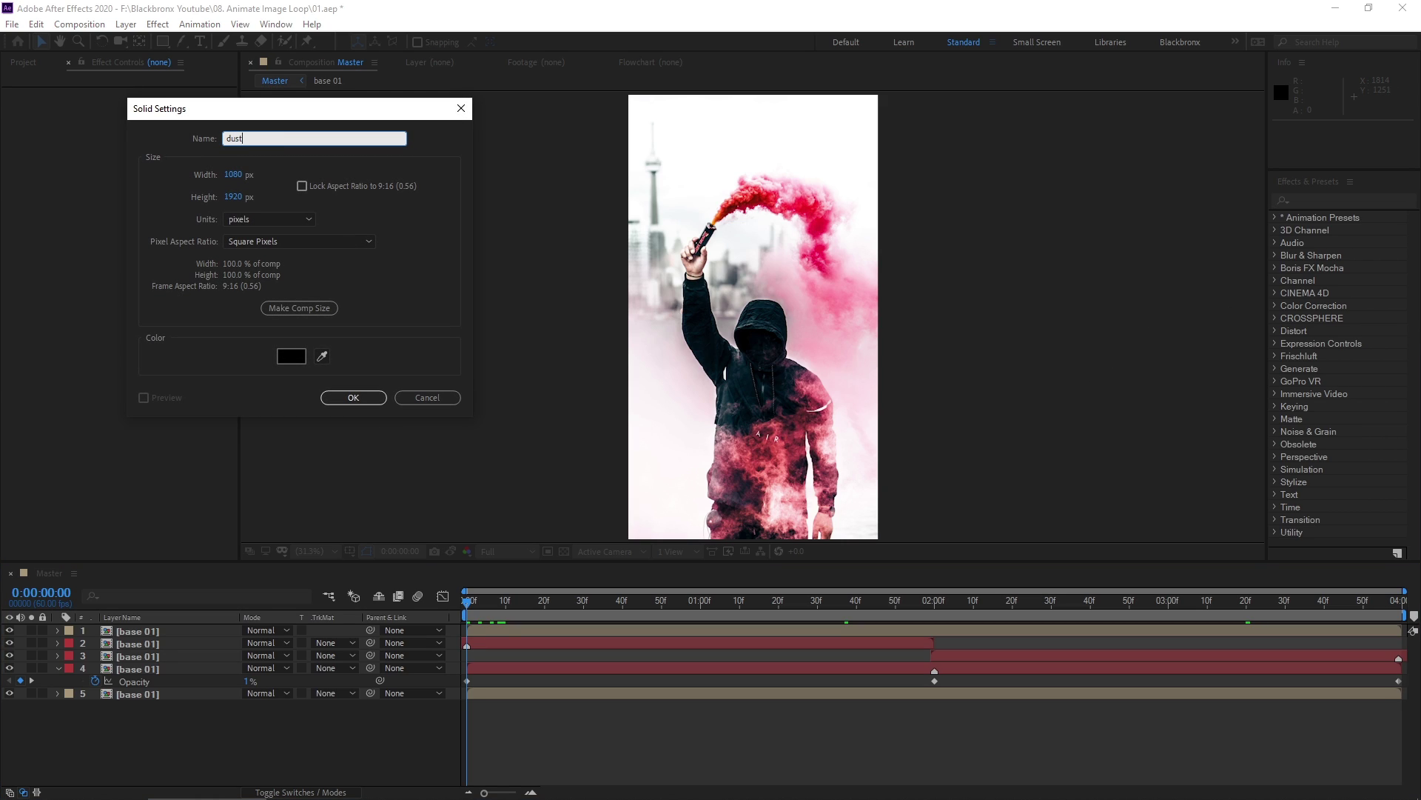
text(st)
click(367, 395)
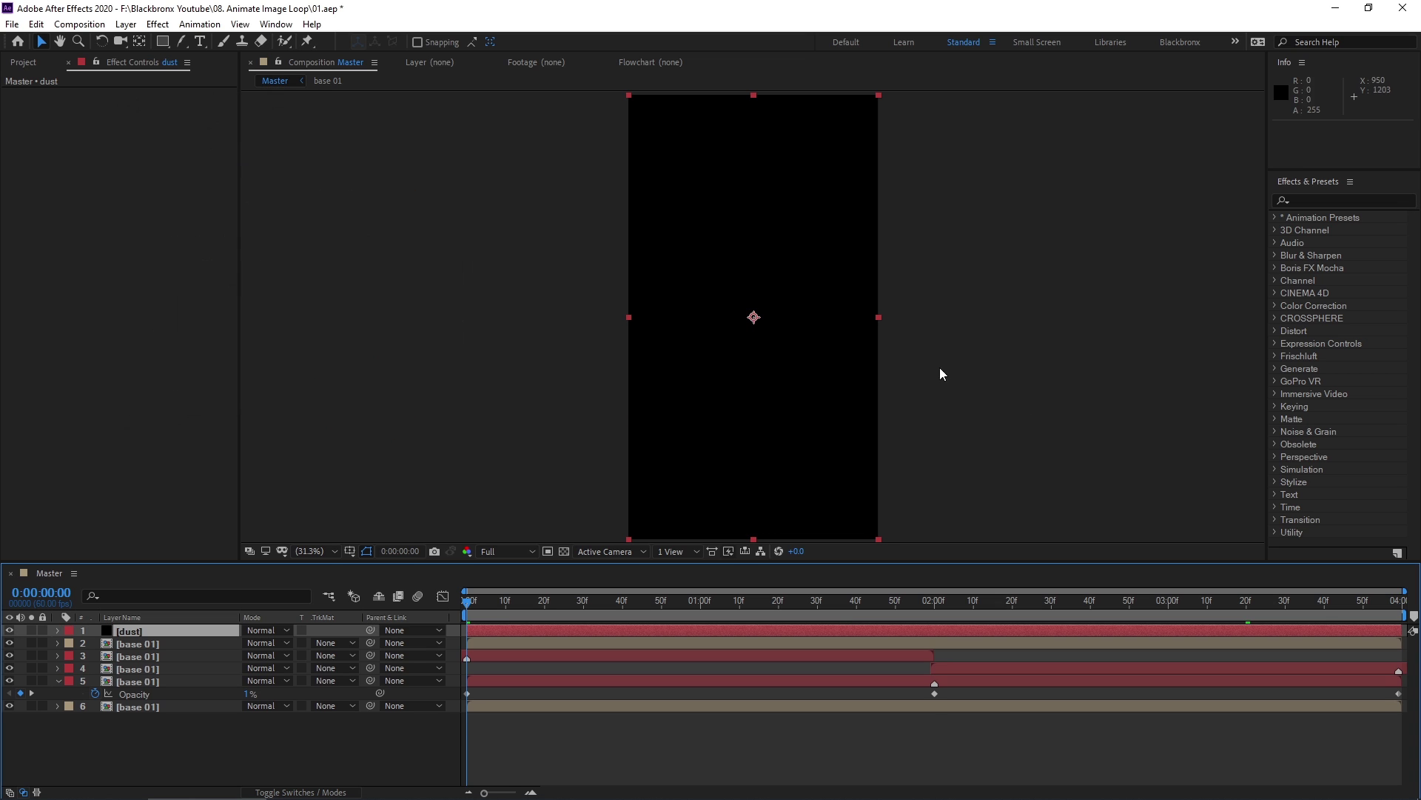
Step: Find CC Snowfall by searching 'cc sno' and apply it to the dust layer
click(1353, 200)
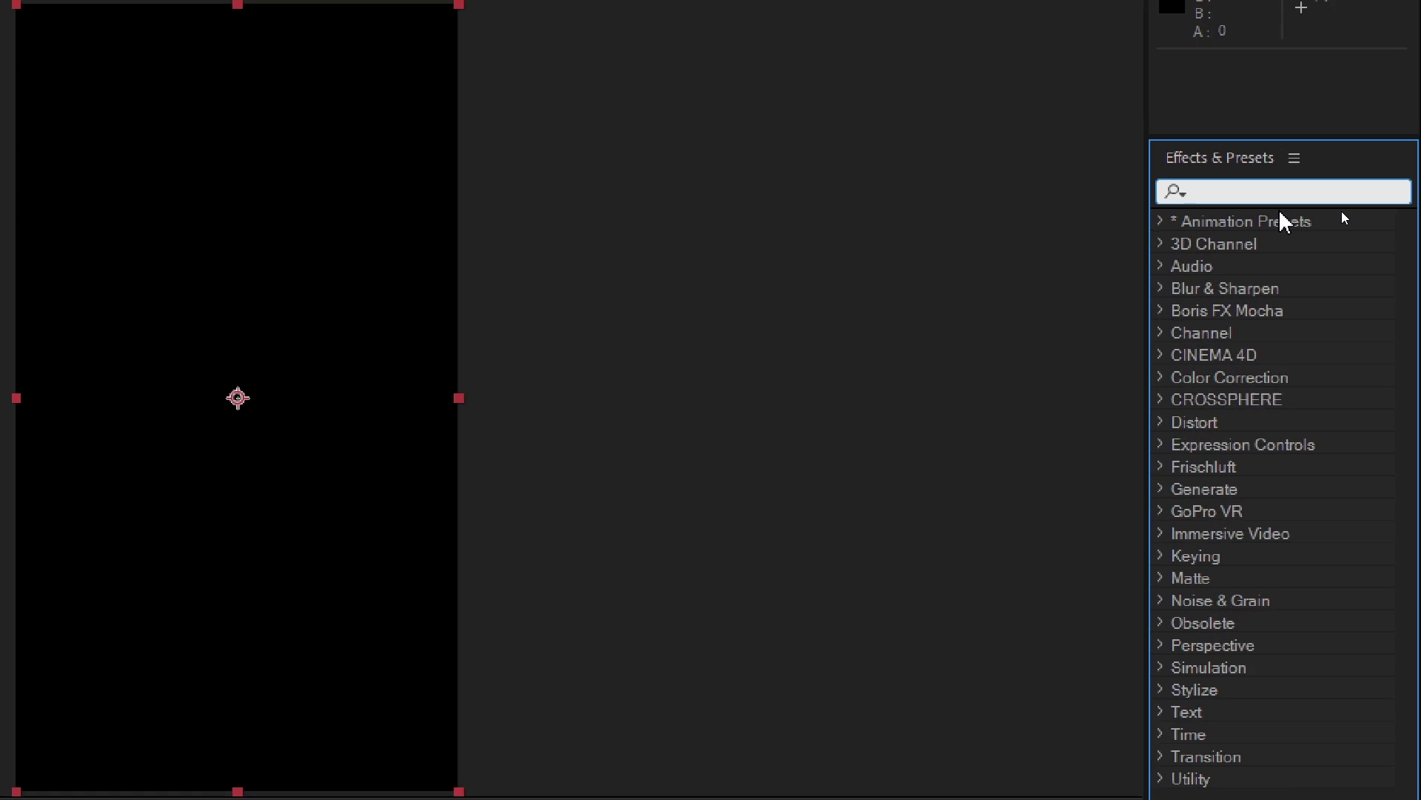
text(cc snow)
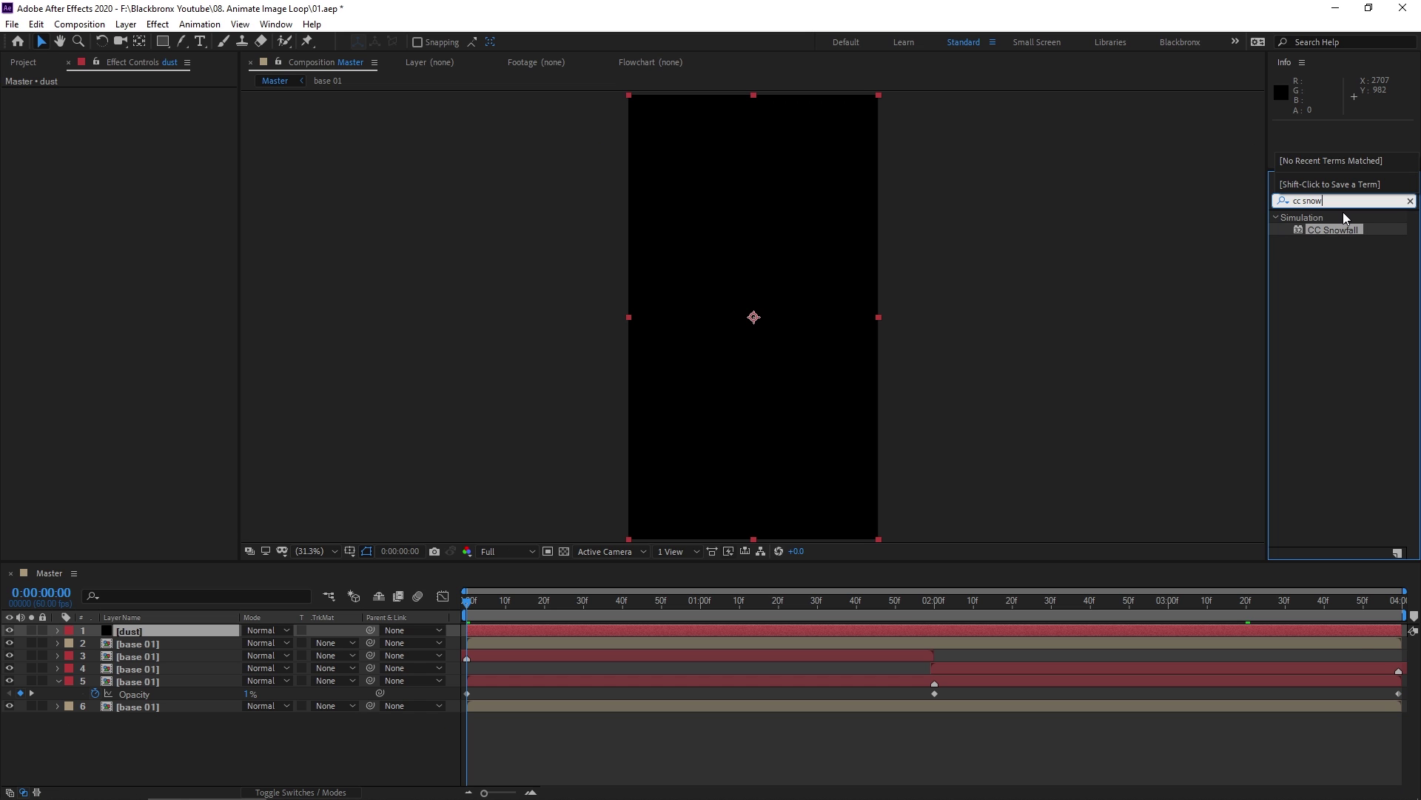
drag(1331, 227, 564, 628)
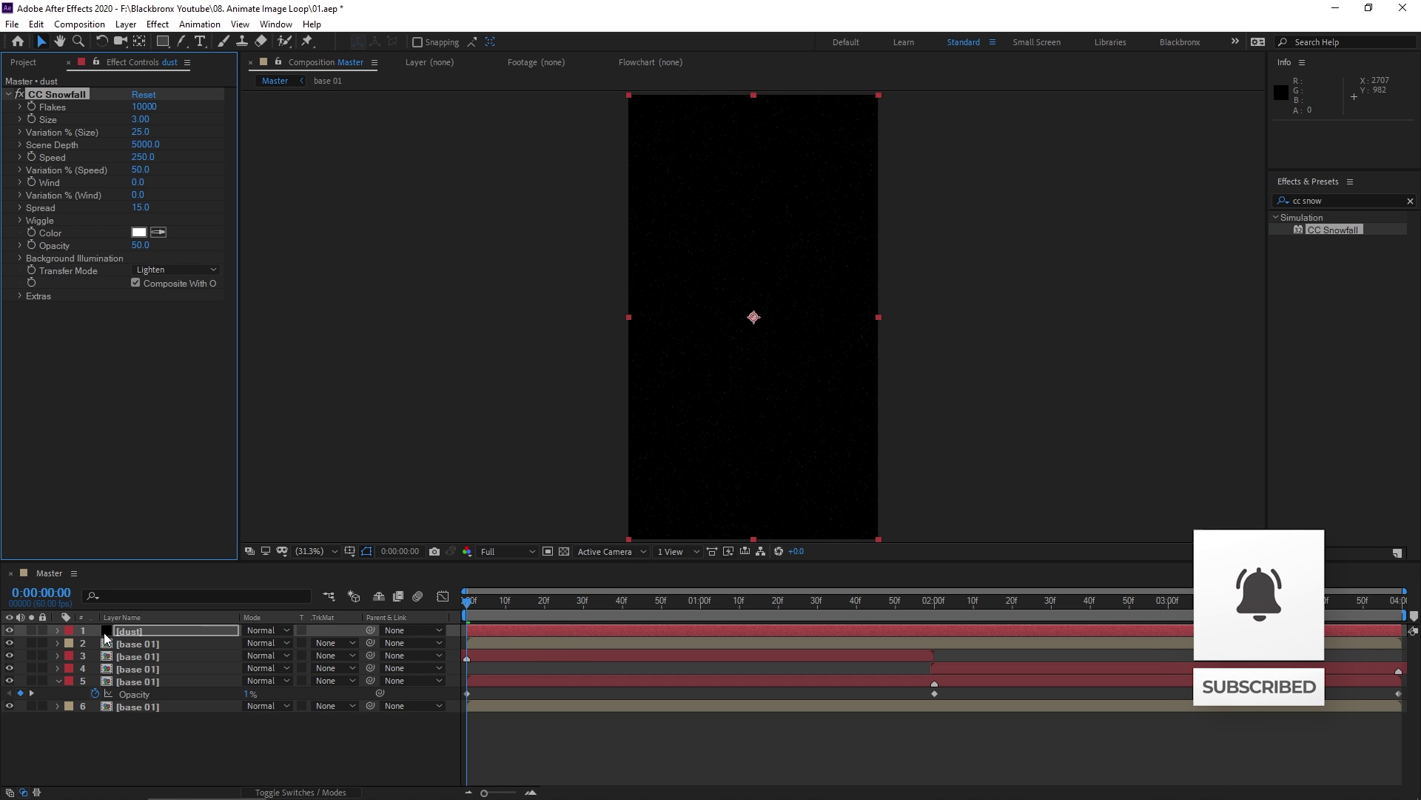
Step: Label the dust layer yellow and set CC Snowfall Size to 7 with 100% size variation
click(71, 631)
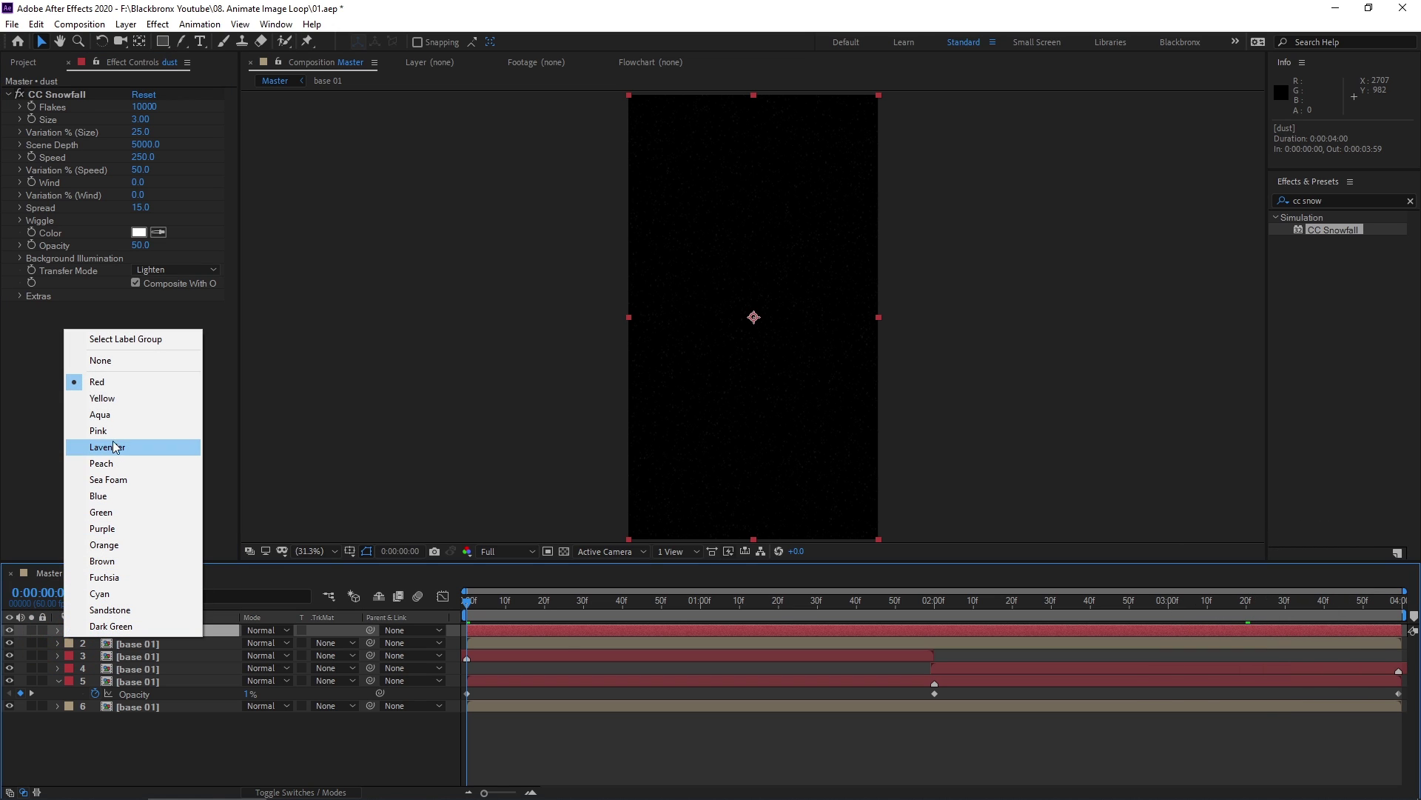
click(132, 400)
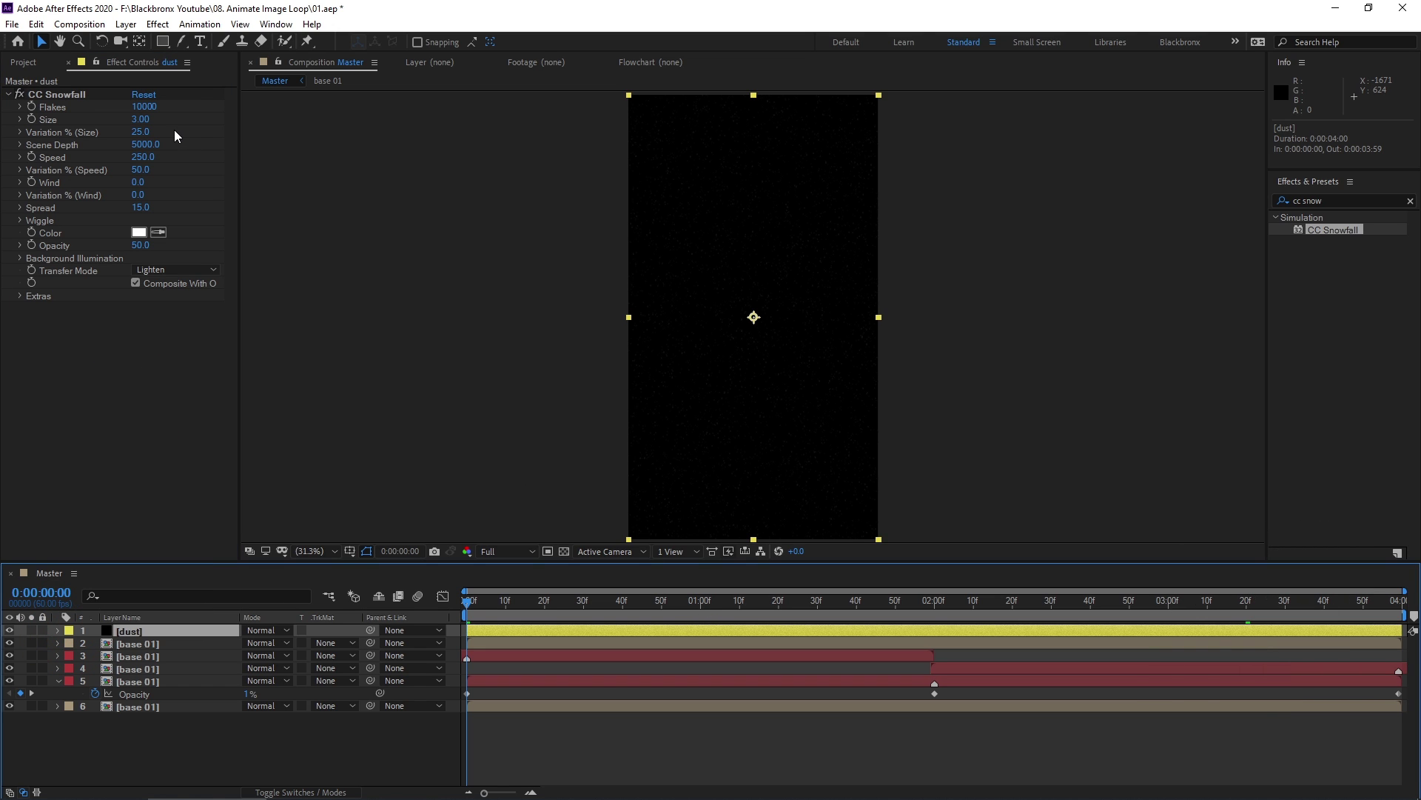
click(140, 131)
click(140, 119)
text(7)
key(Return)
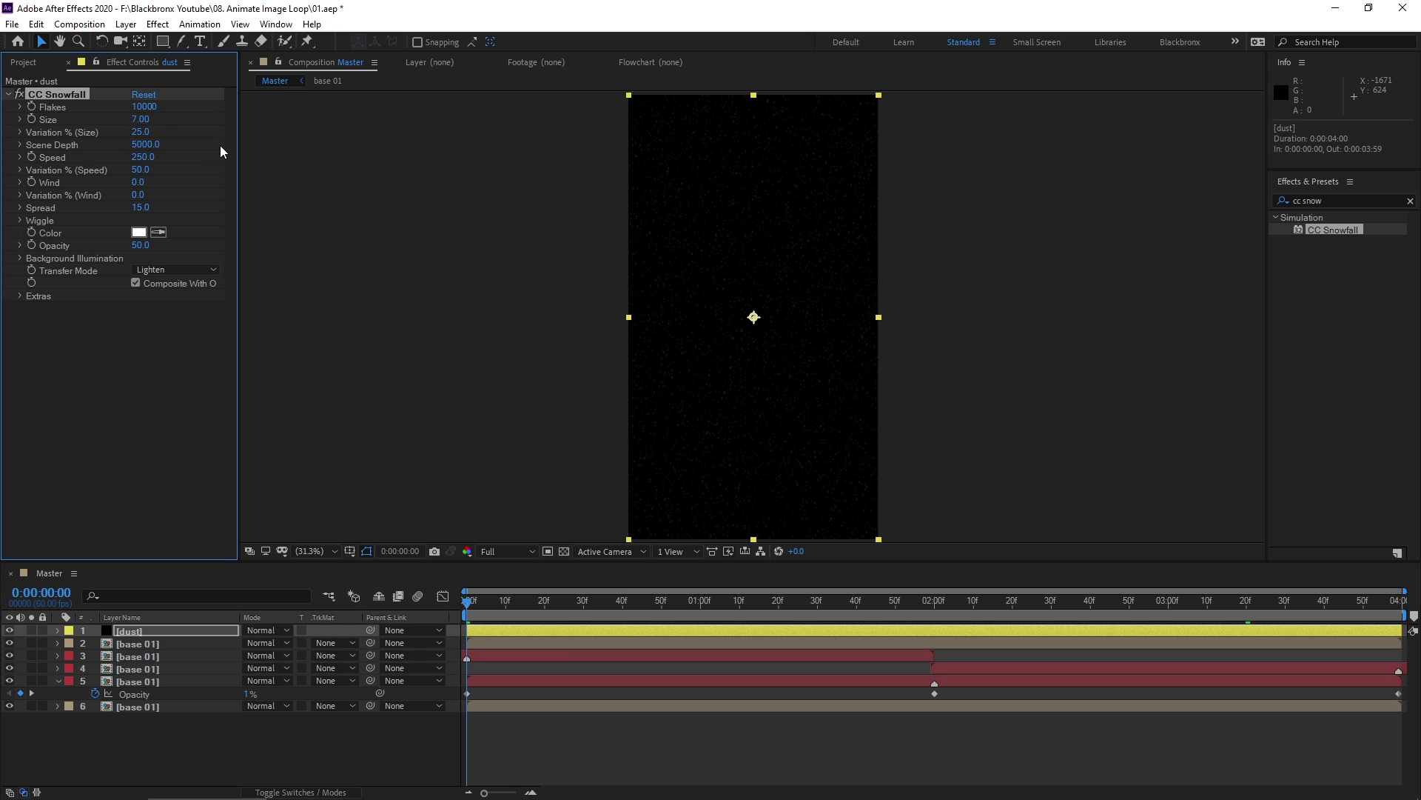
click(142, 133)
key(Return)
Step: Set Scene Depth 8000, Wind 100, wind variation 40%, and uncheck Composite With Original
click(150, 144)
text(8000)
click(318, 216)
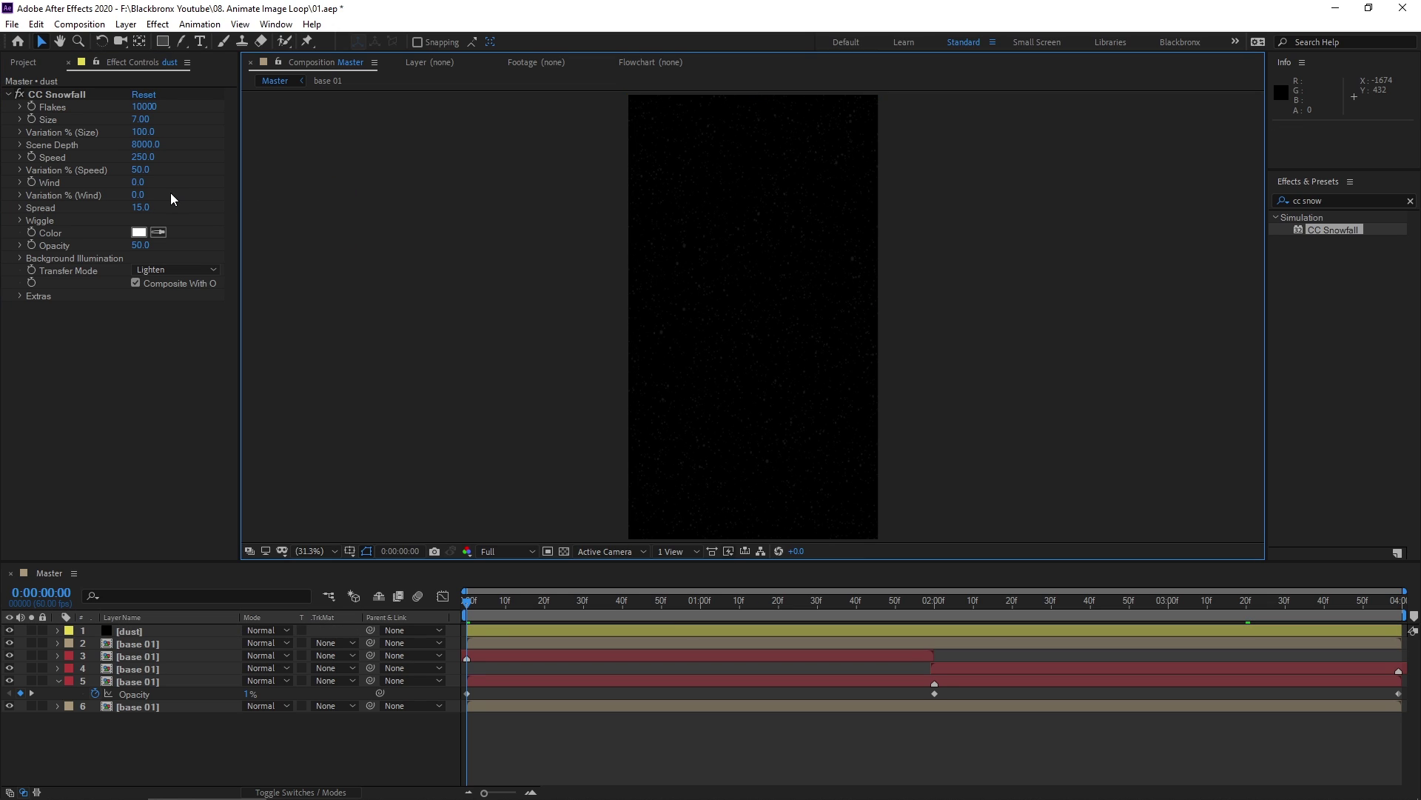
click(140, 182)
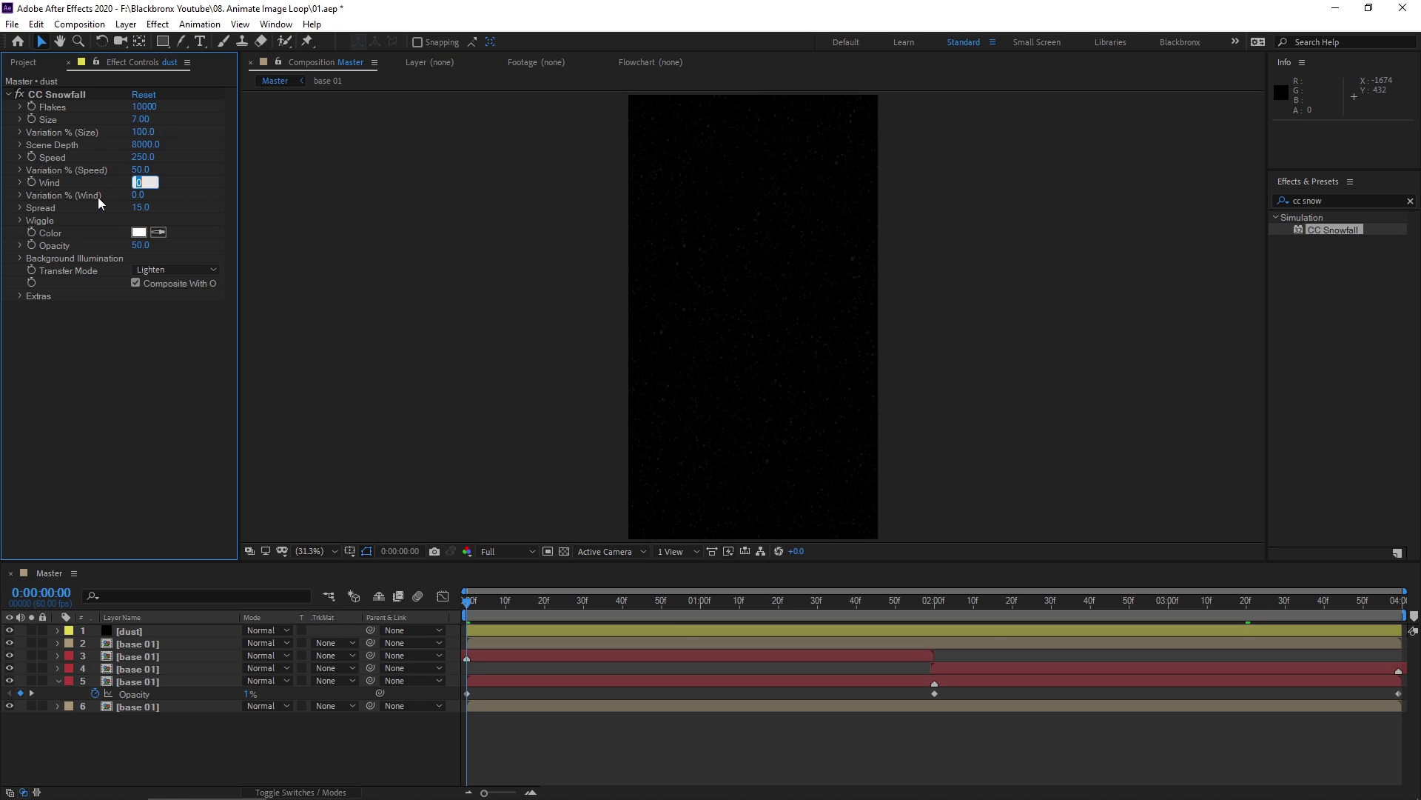
click(98, 197)
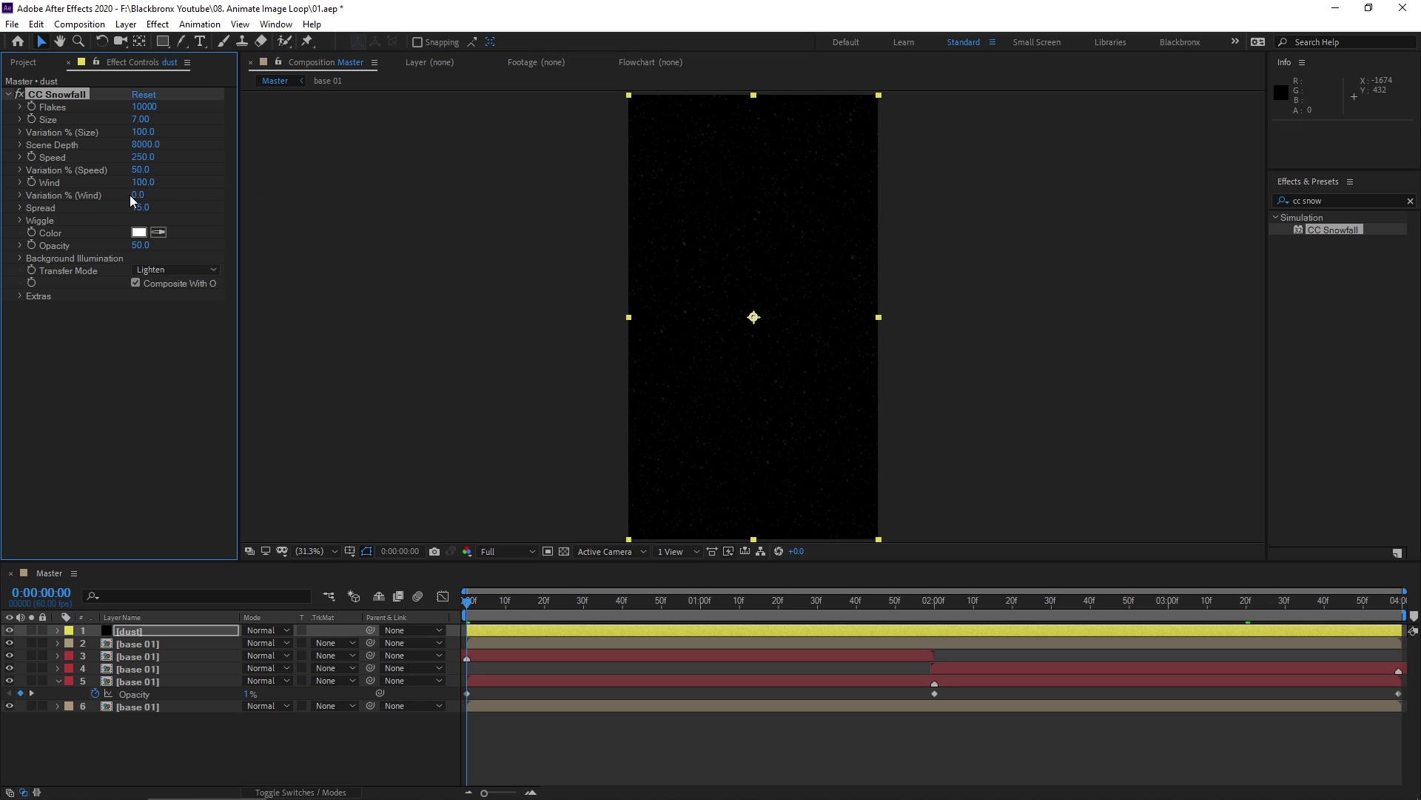
click(133, 195)
text(40)
click(136, 282)
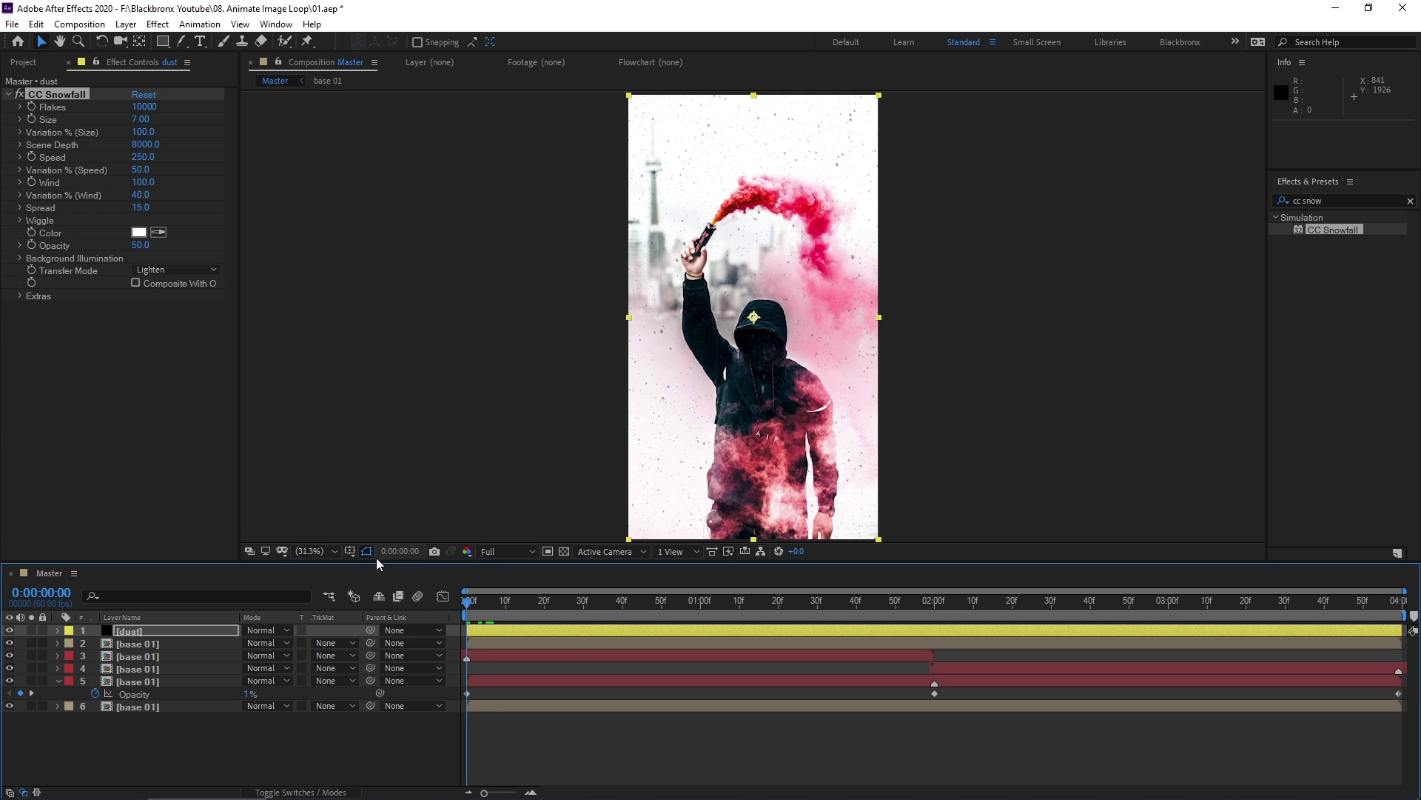
Step: Preview, then keyframe dust Opacity: 0% at the start, 100% at 2:00, 0% at the last frame
key(space)
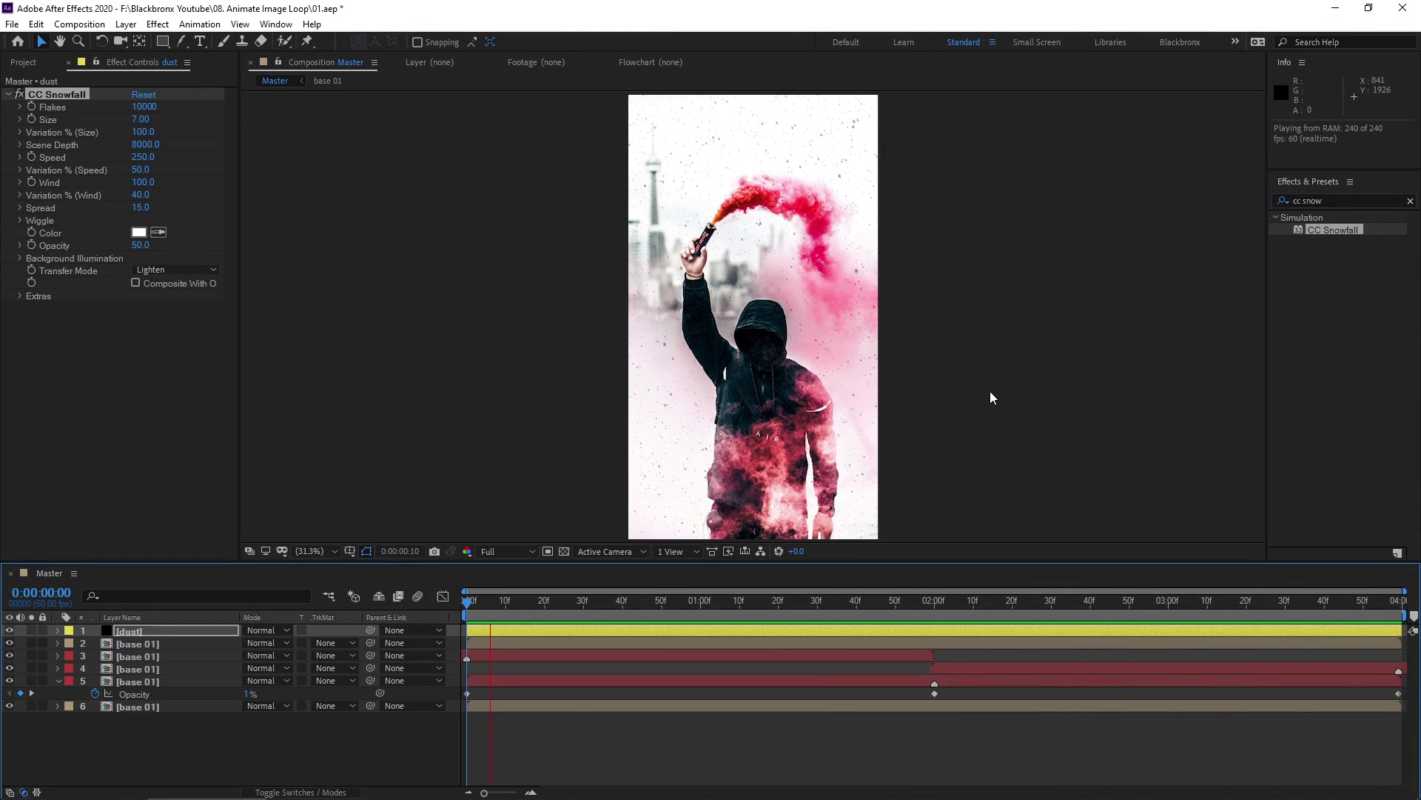
key(space)
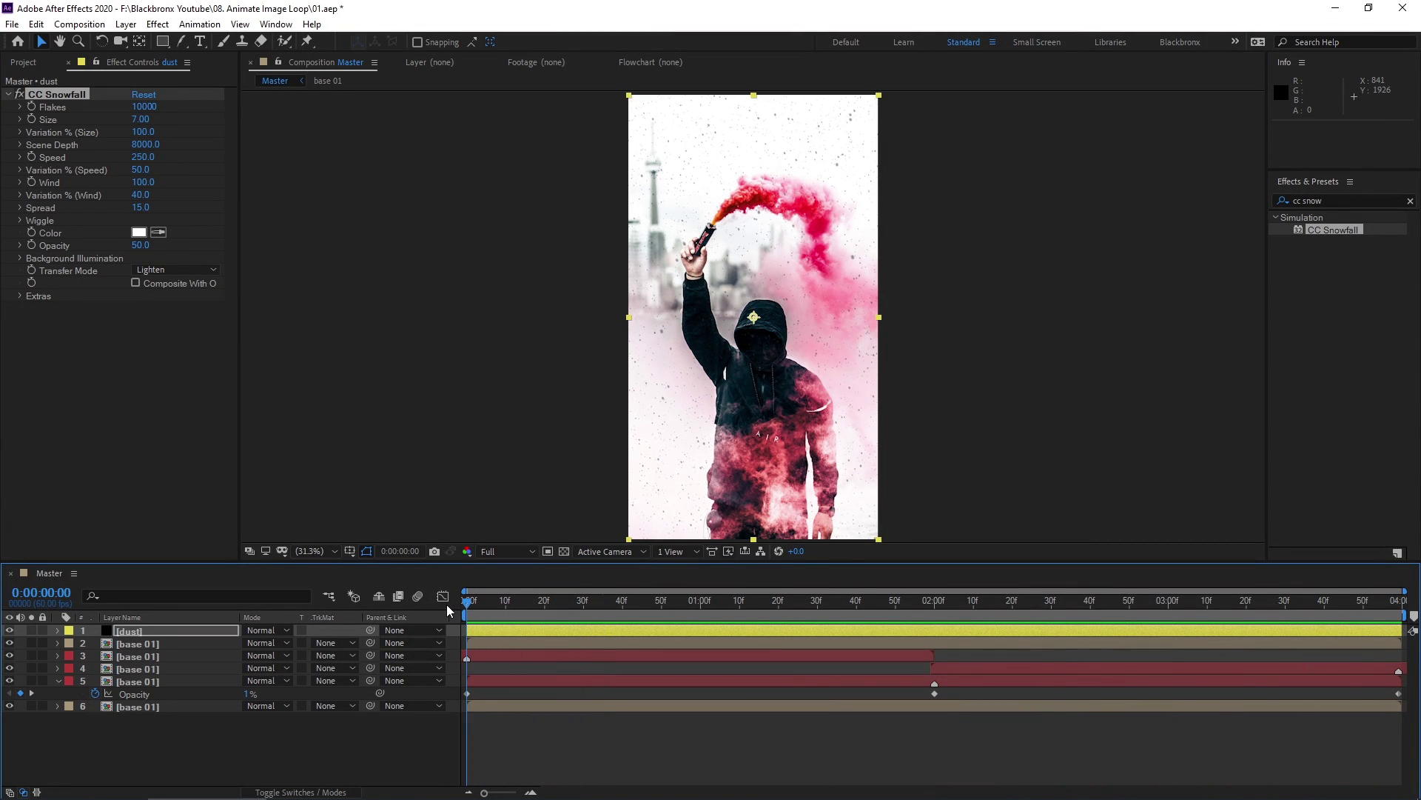
key(t)
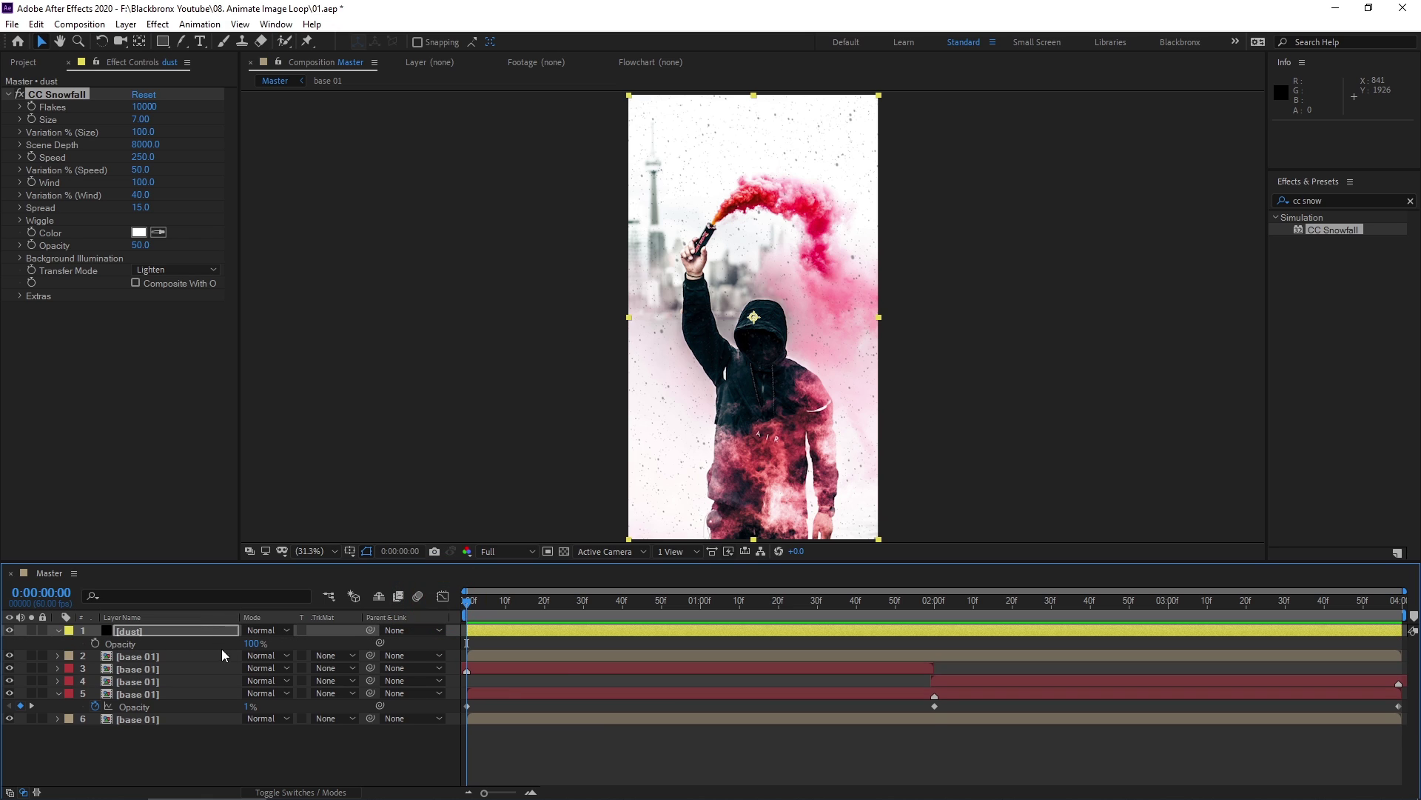
click(94, 644)
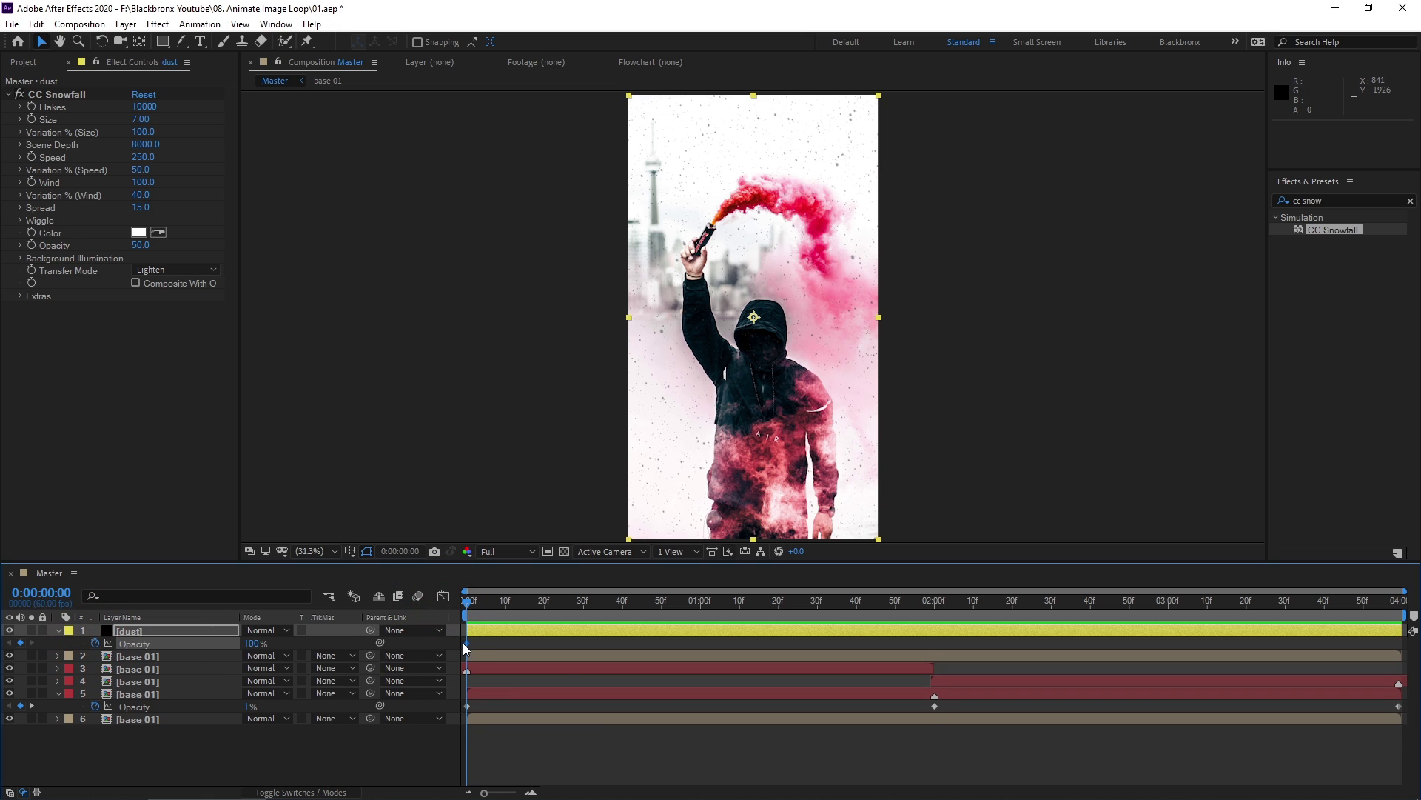
drag(467, 643, 933, 676)
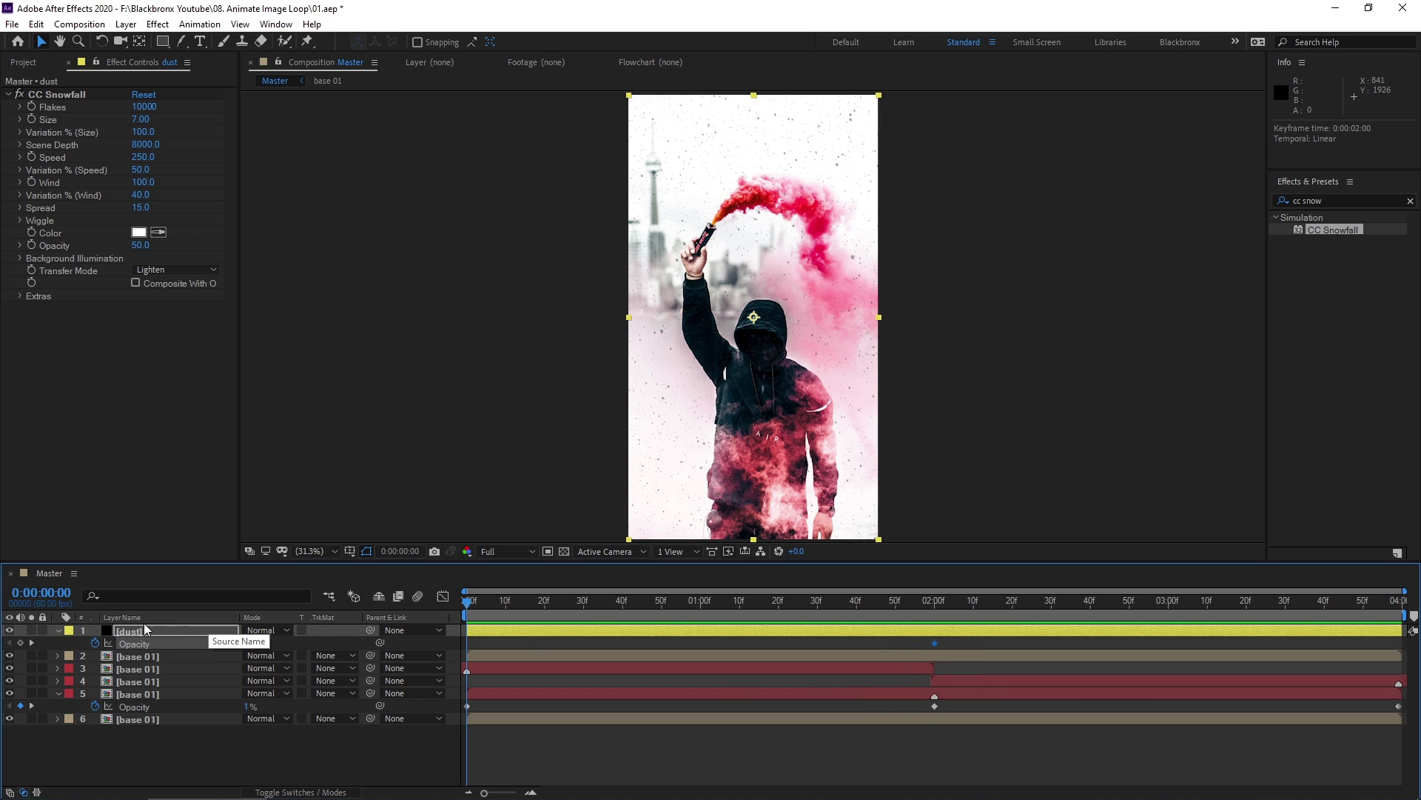
drag(250, 643, 220, 642)
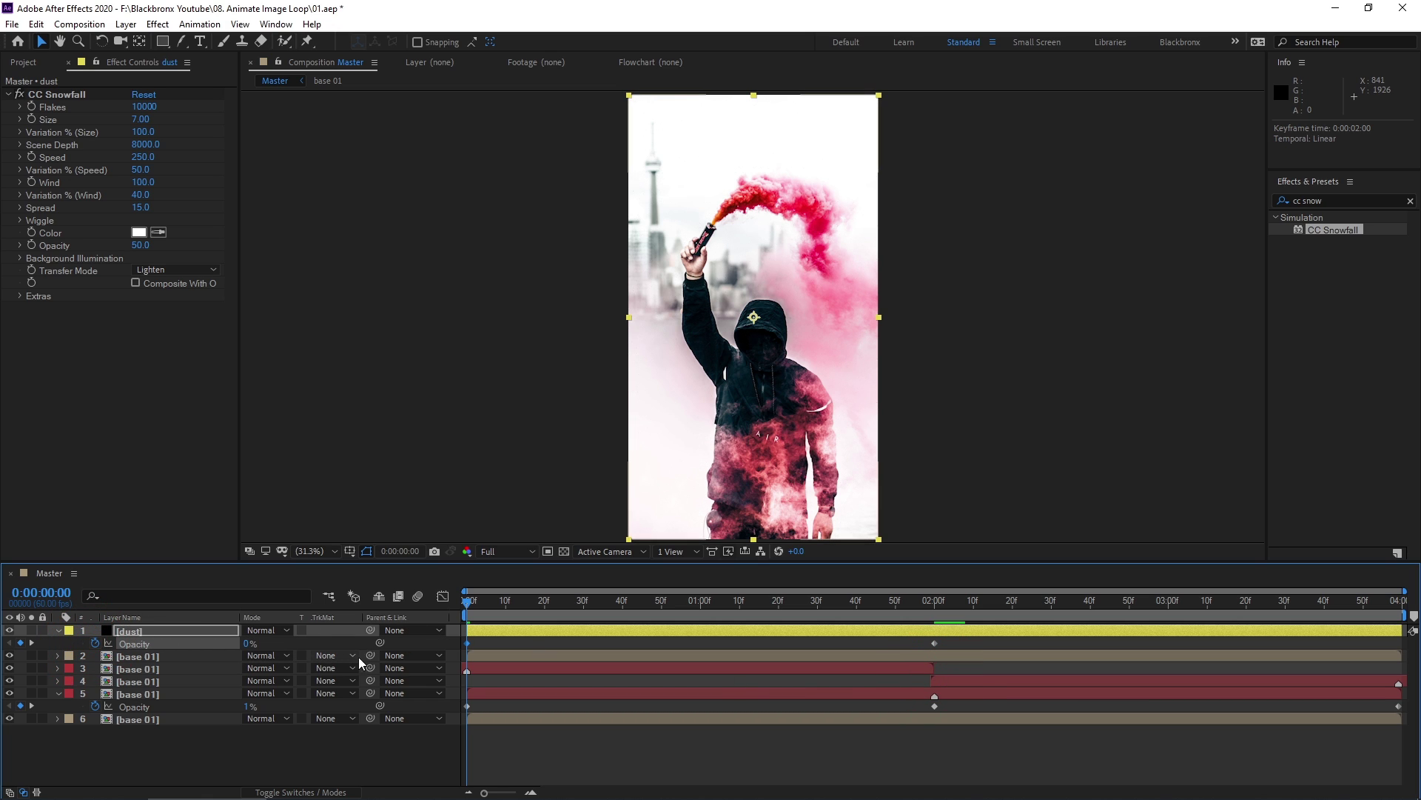
drag(469, 648, 602, 647)
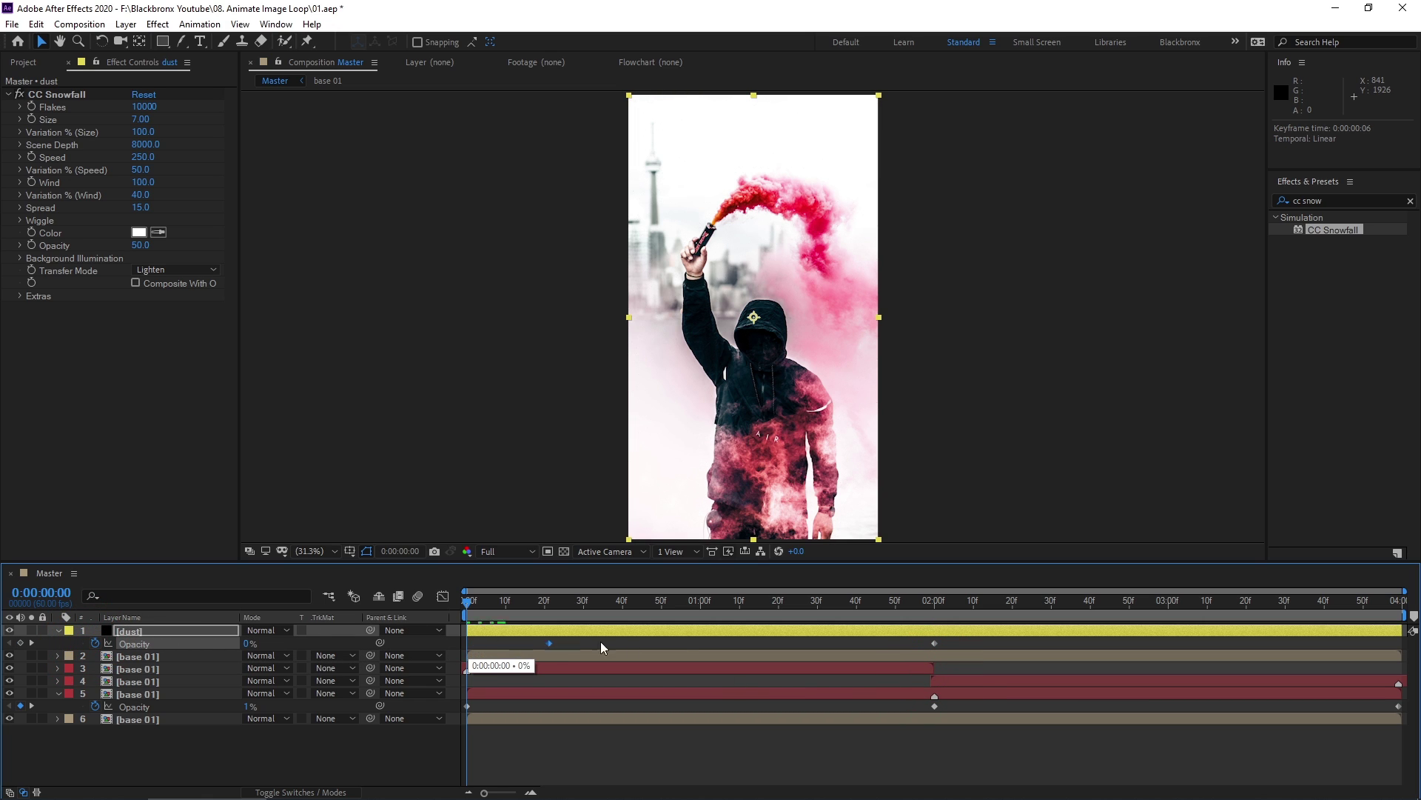
drag(1279, 689, 1402, 675)
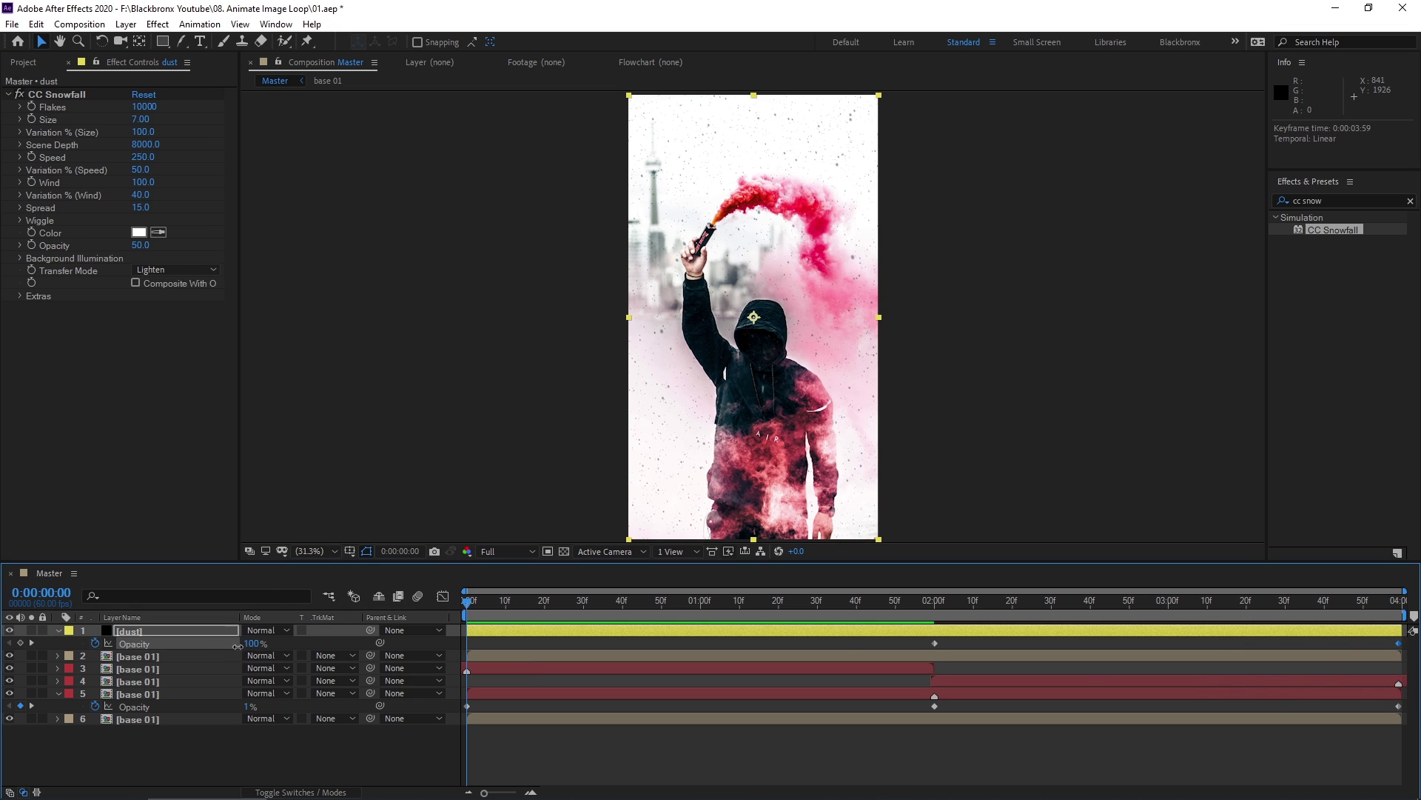
drag(237, 646, 6, 664)
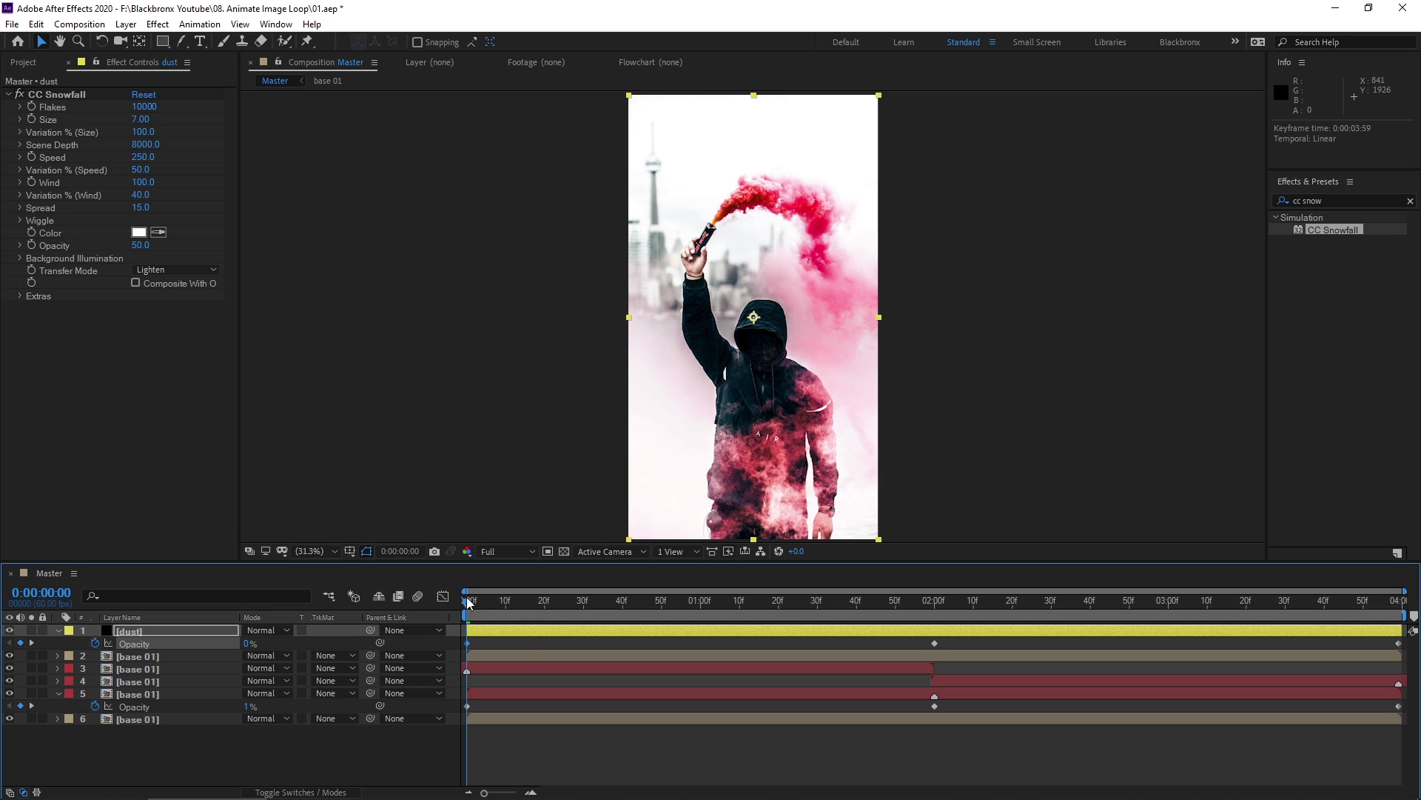
drag(468, 604, 1398, 602)
Step: Duplicate the dust layer and shift the copy to start at 2:00
key(Home)
key(ctrl+d)
drag(516, 630, 952, 611)
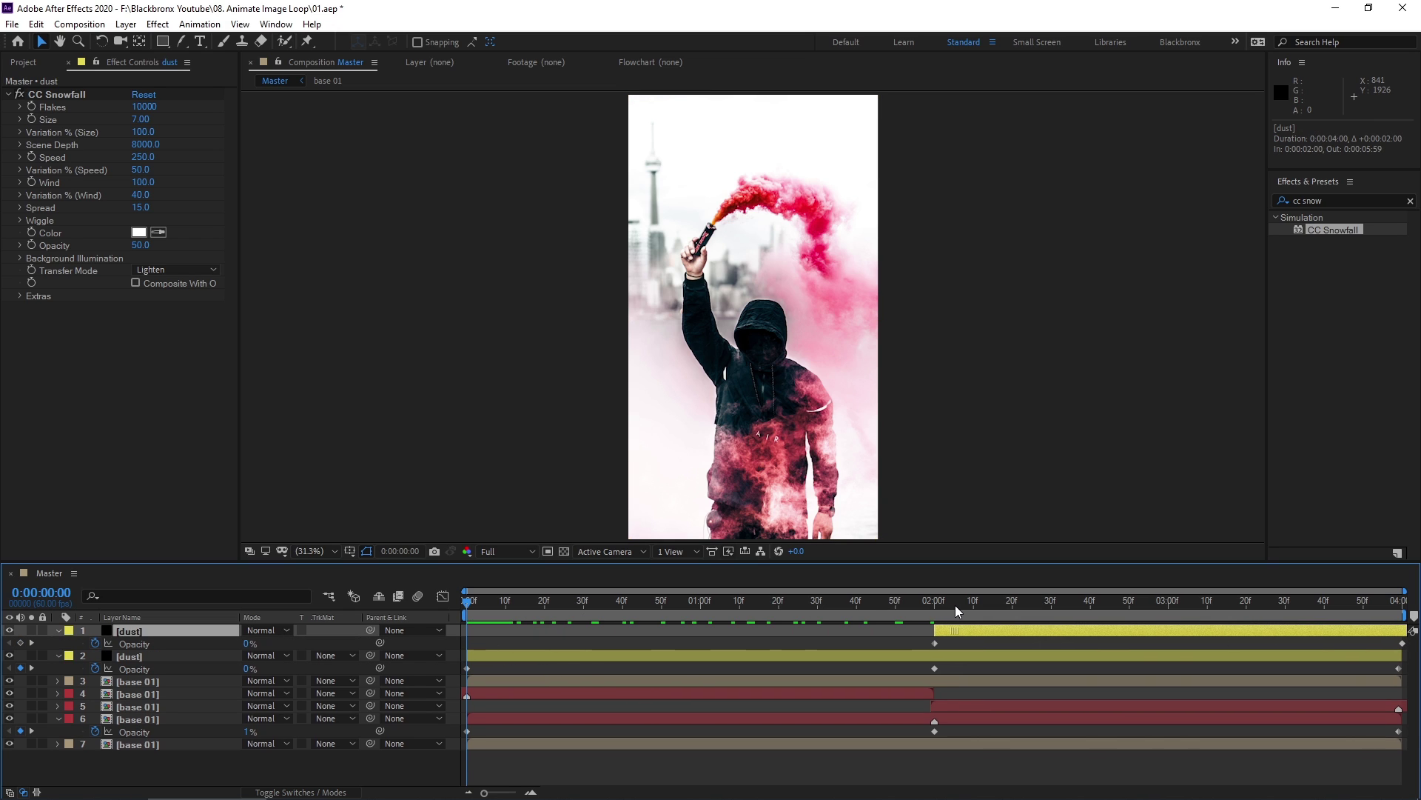
Step: Add another dust copy ending at 2:00, extend the original by one frame, and preview the loop
key(ctrl+d)
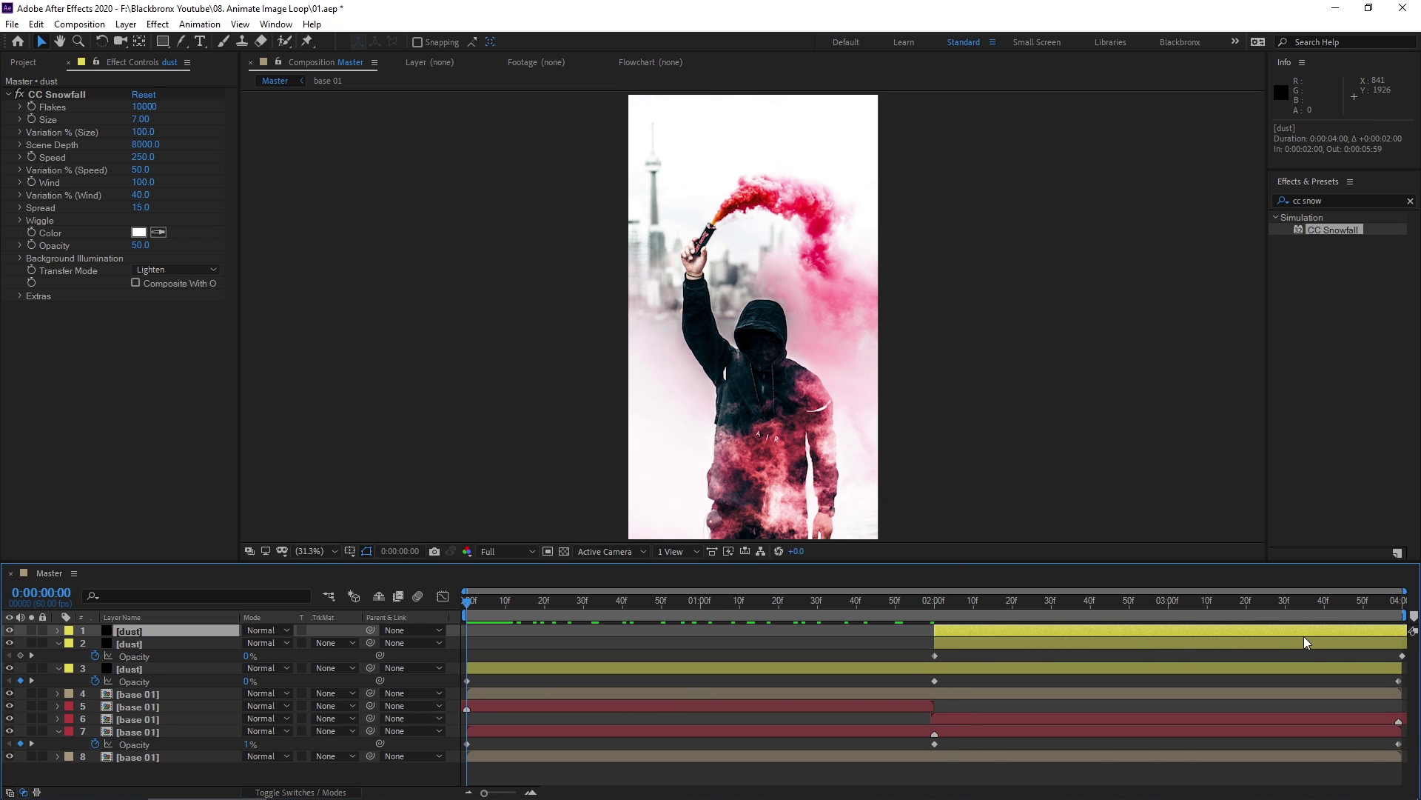
key(u)
drag(1390, 635, 614, 634)
drag(1055, 634, 895, 637)
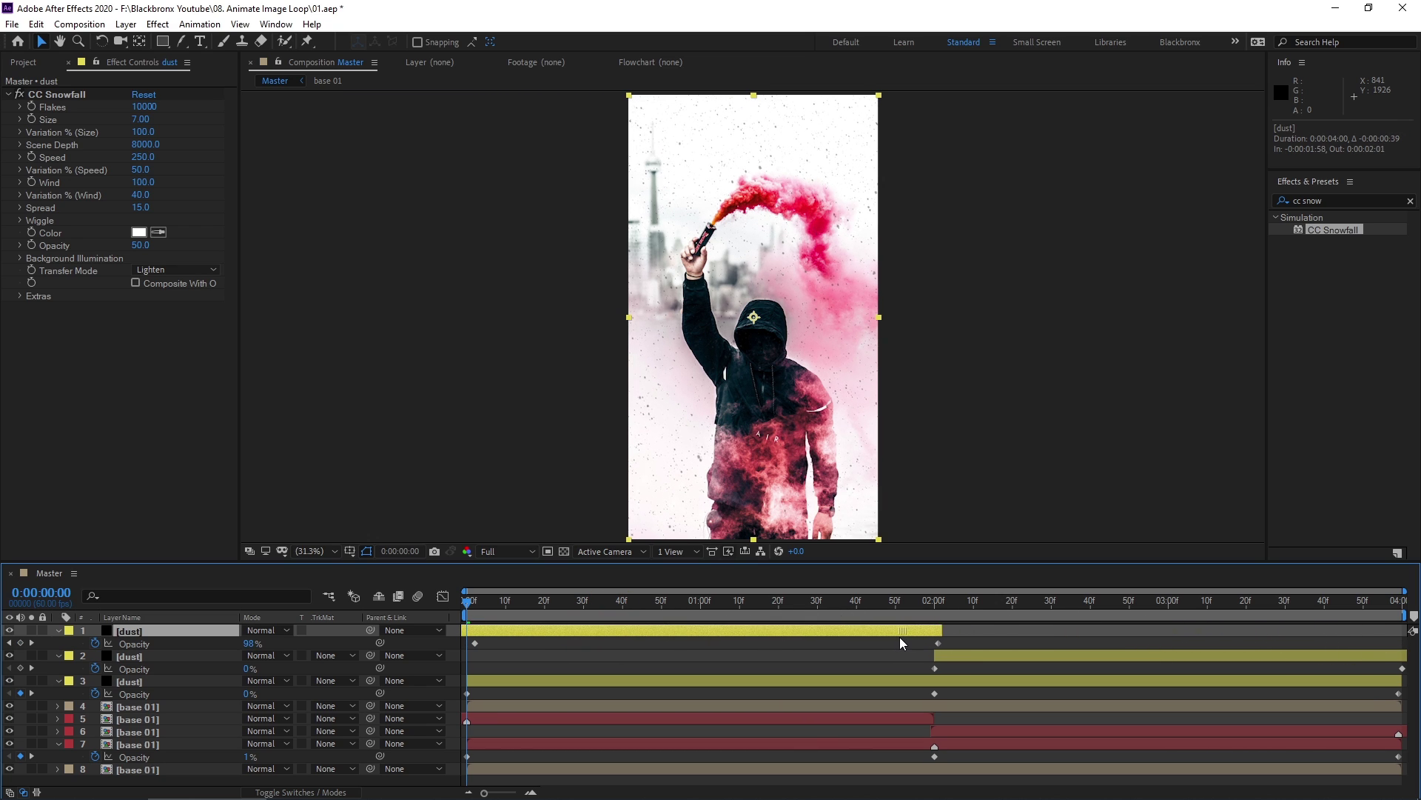
click(470, 645)
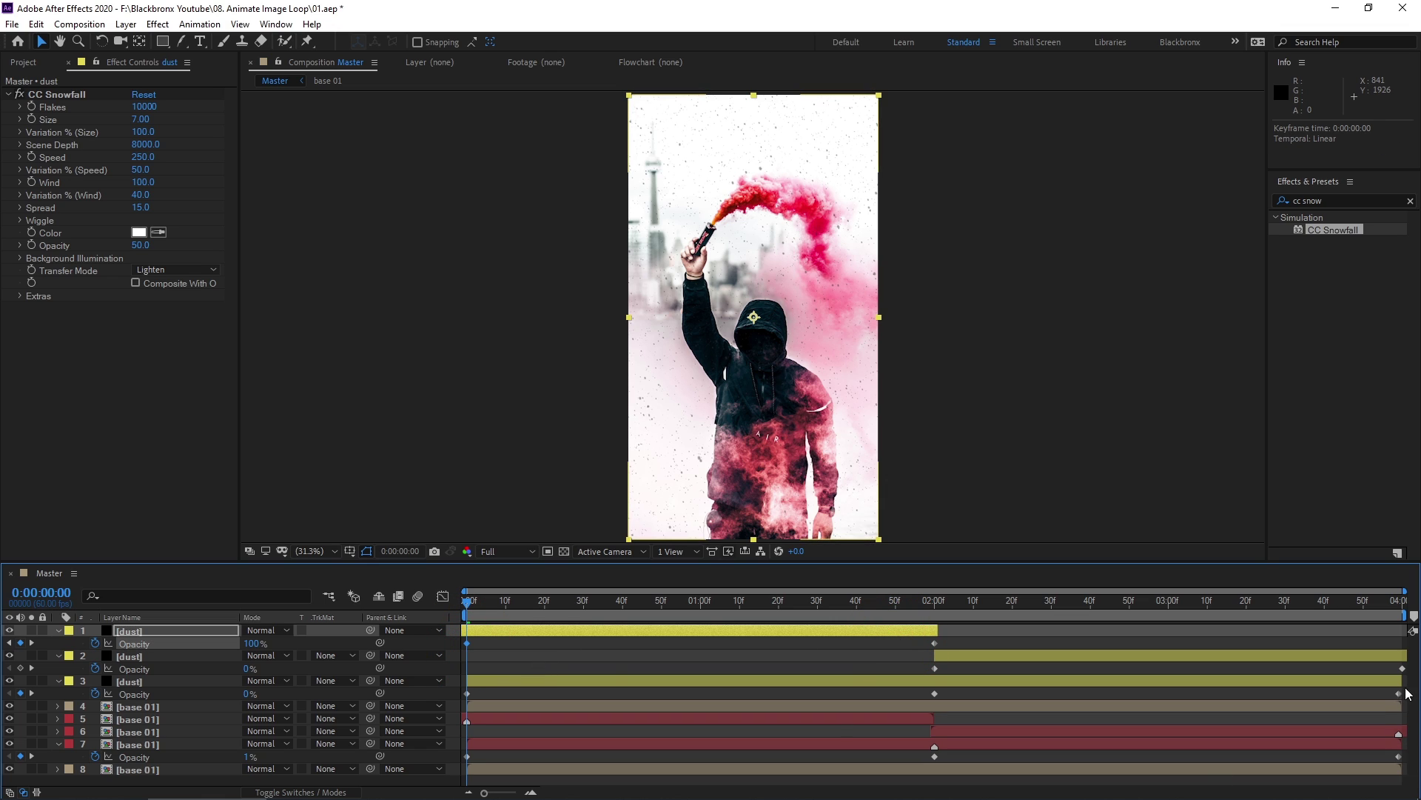
drag(1402, 679, 1406, 679)
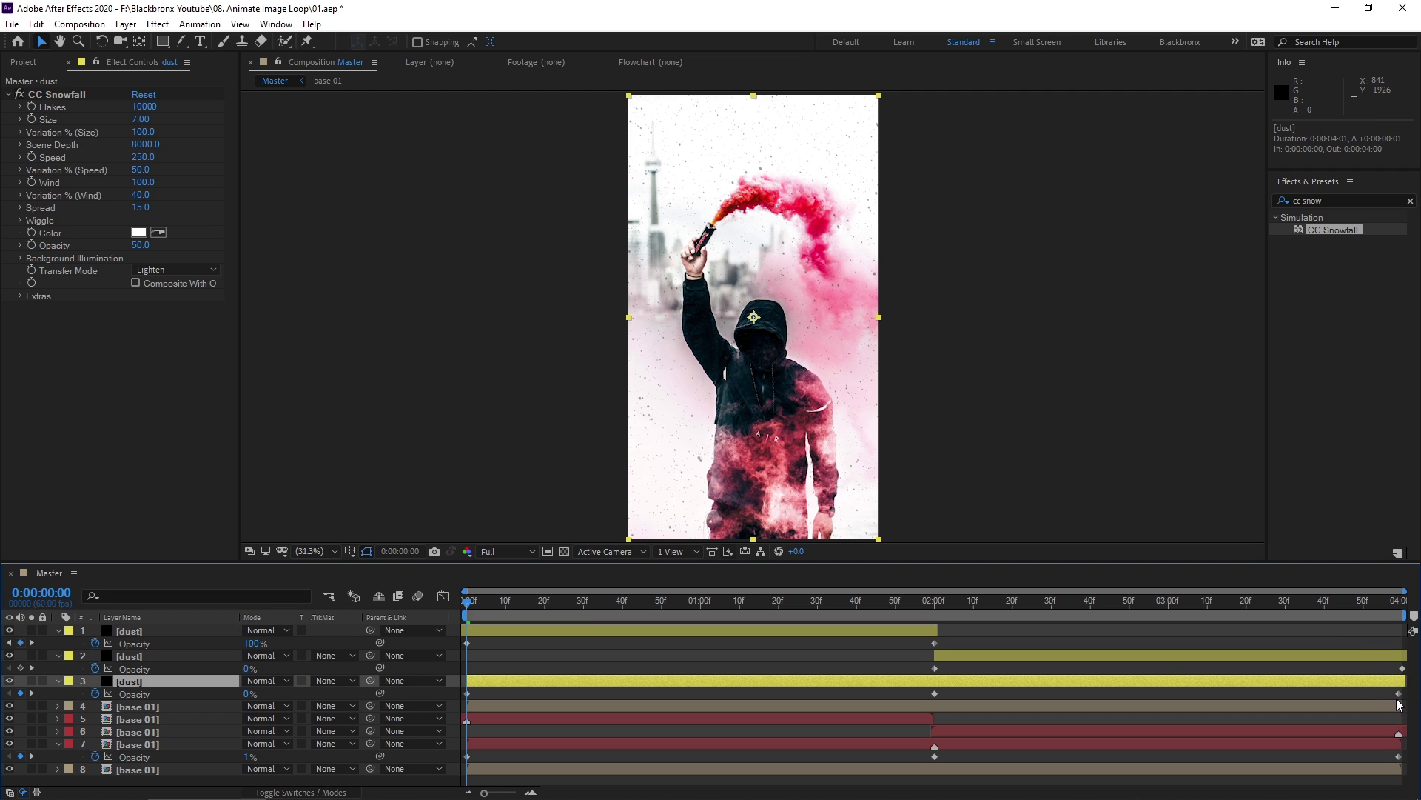
key(space)
key(grave)
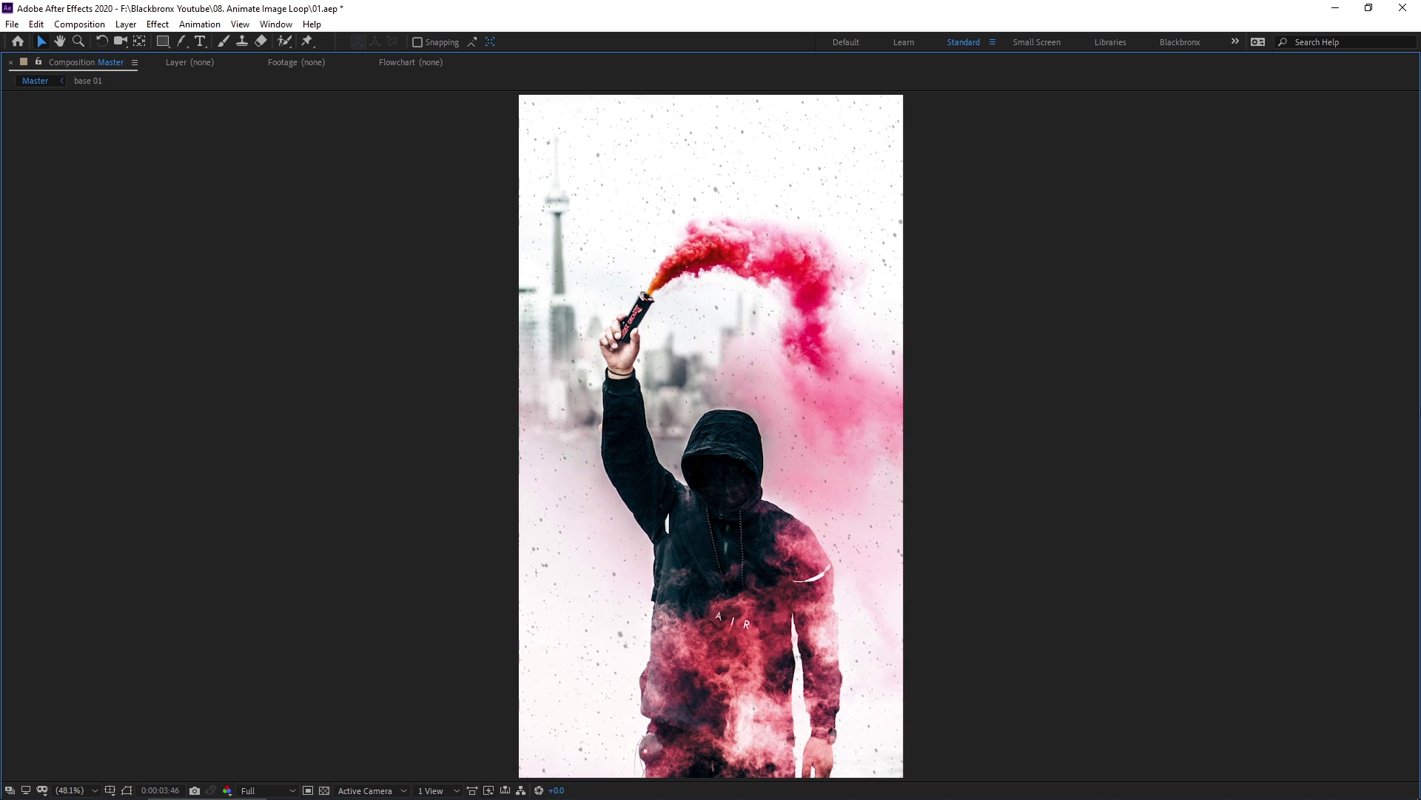